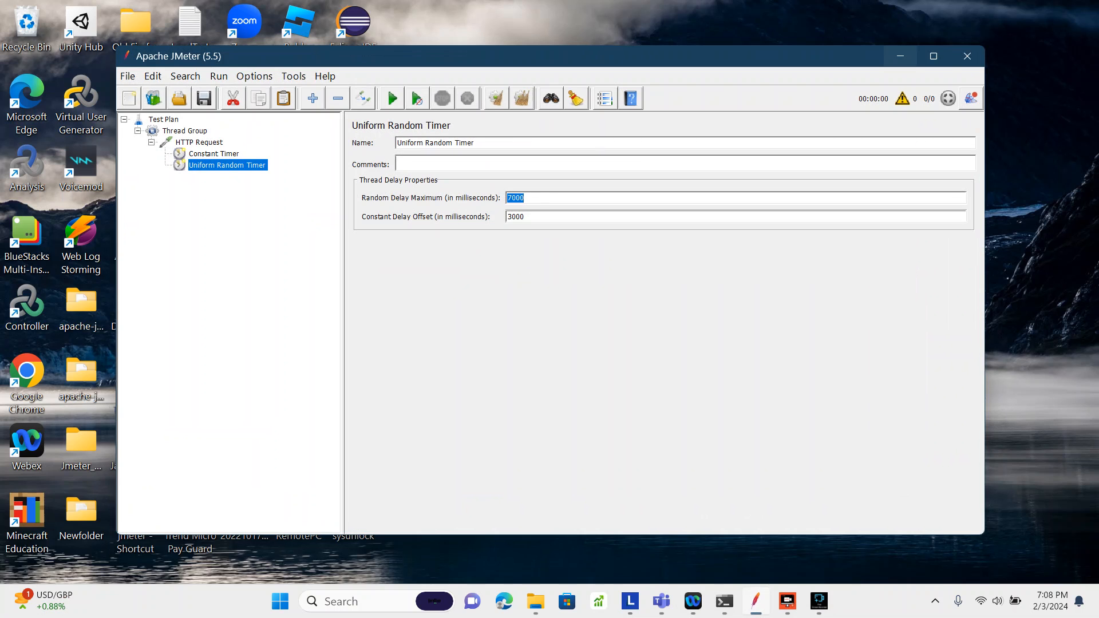
- Maximize the window and start a new empty test plan, discarding the current one without saving
click(933, 55)
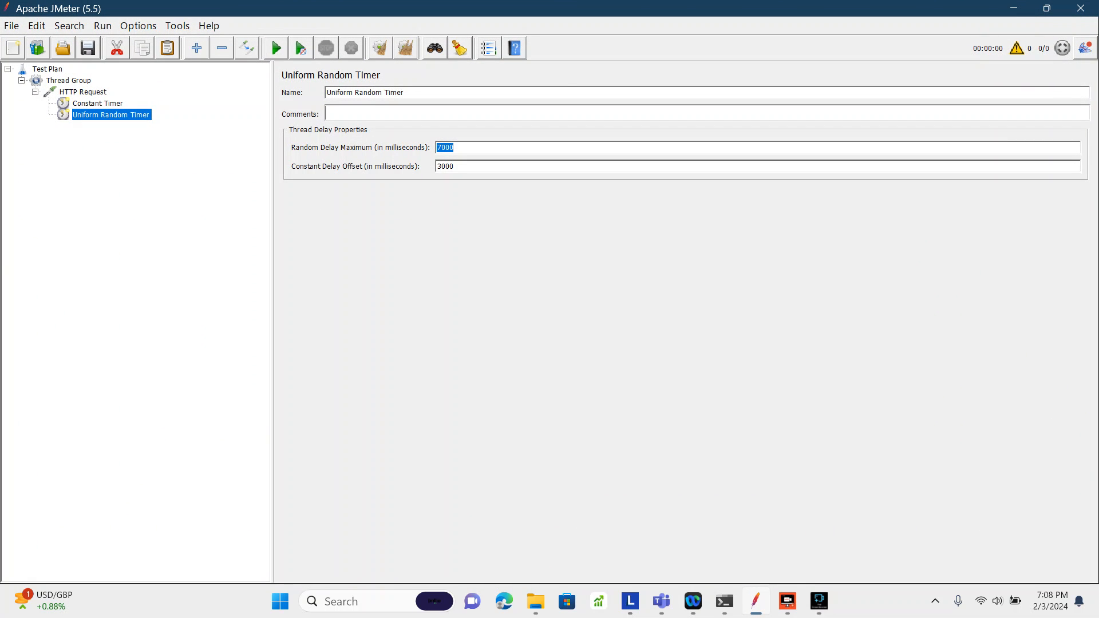
click(11, 26)
key(Down)
key(Return)
key(Tab)
key(Return)
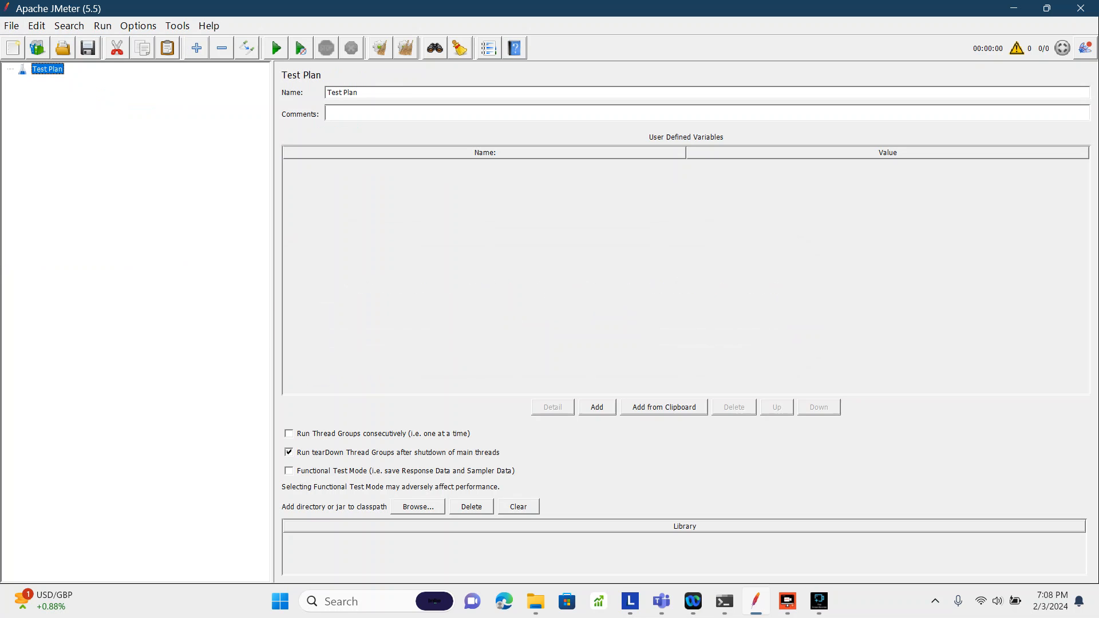
- Add a standard Thread Group to the test plan
right_click(51, 71)
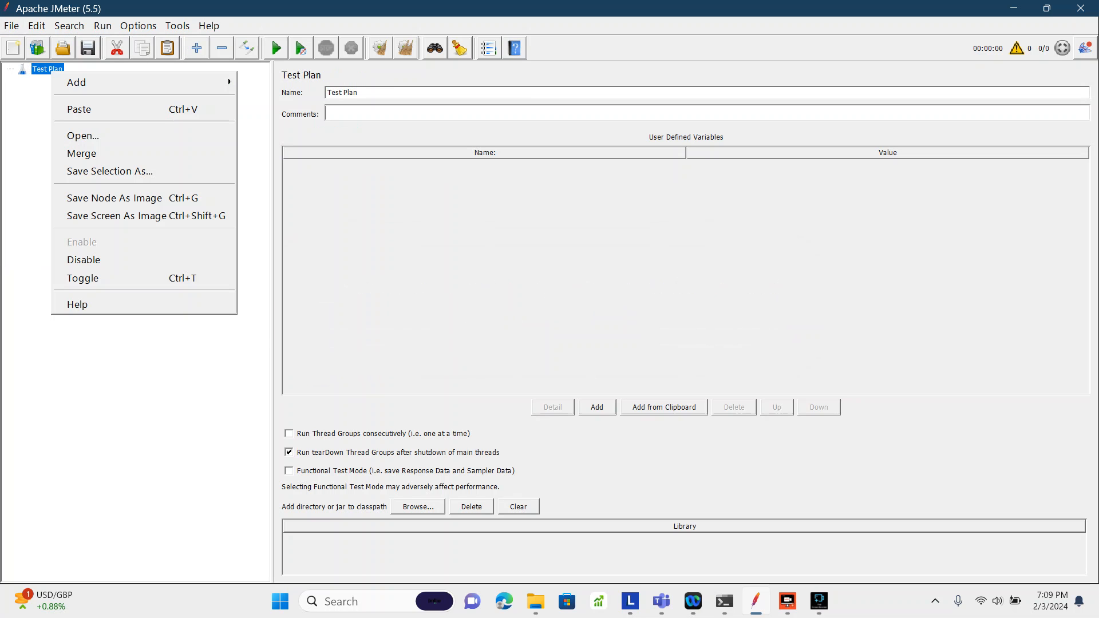
mouse_move(77, 83)
mouse_move(283, 83)
key(Right)
key(Down)
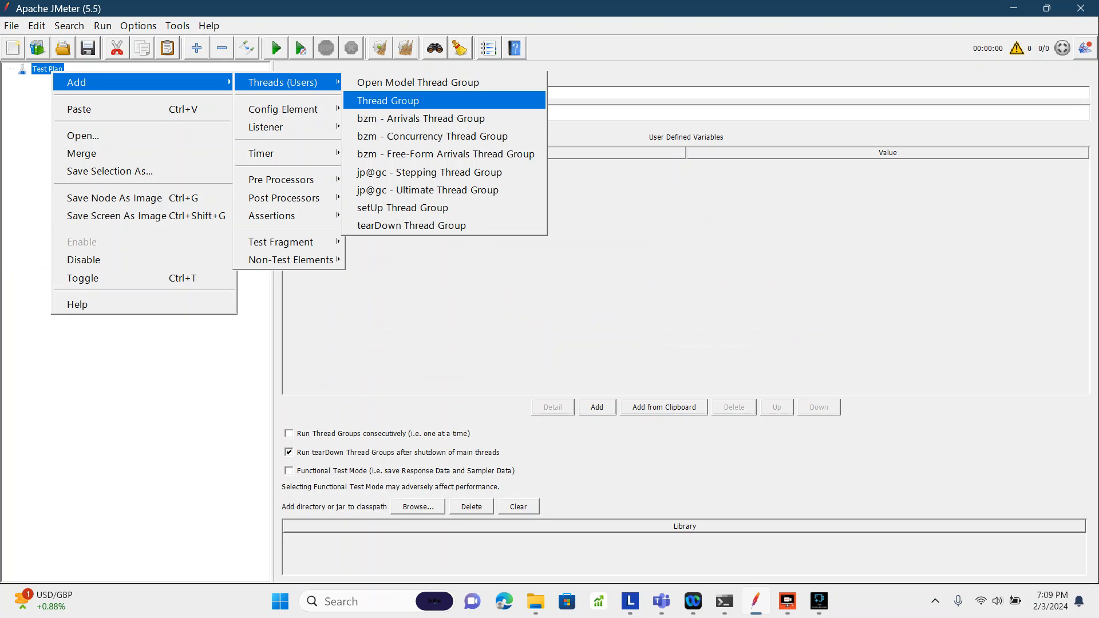
key(Return)
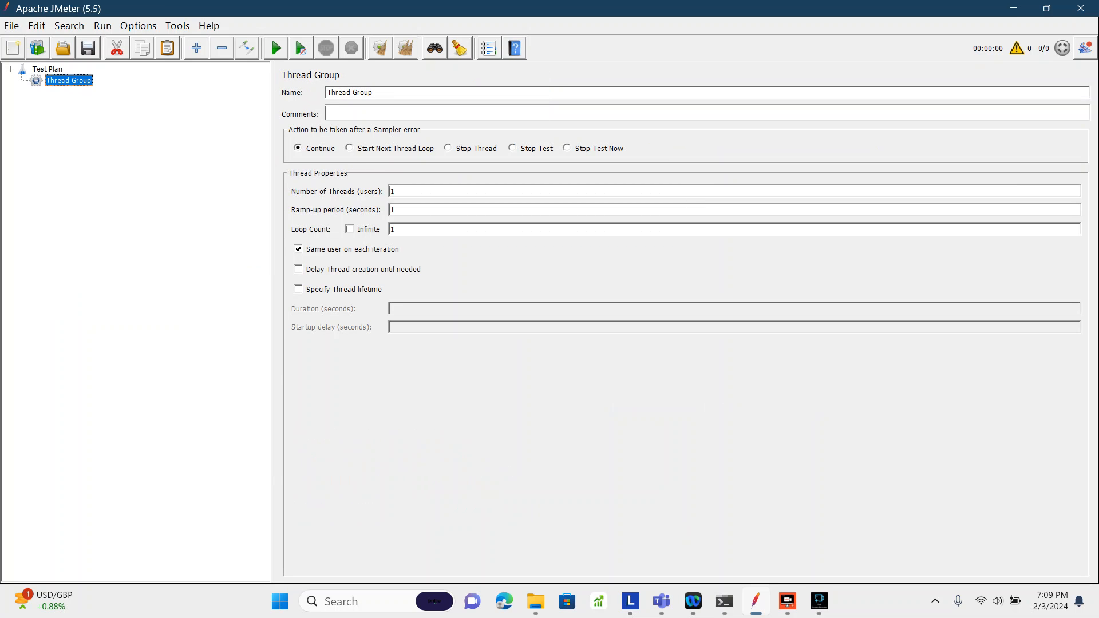
- Add an HTTP Request sampler under the thread group
key(shift+F10)
key(Down)
key(Right)
key(Down)
key(Down)
key(Right)
key(Left)
key(Up)
key(Right)
key(Down)
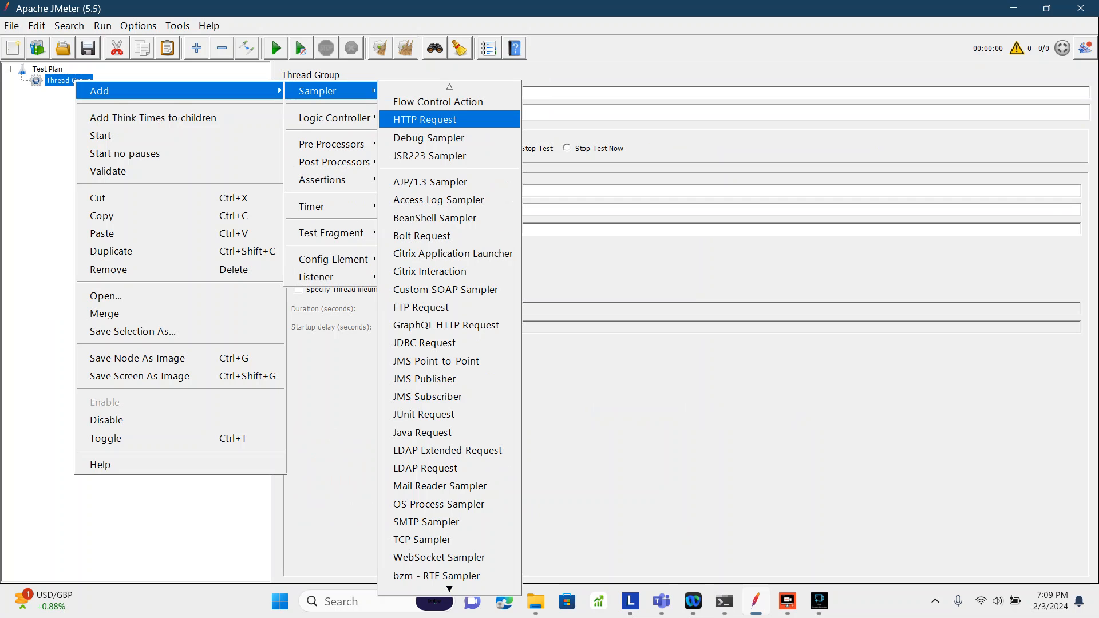
key(Return)
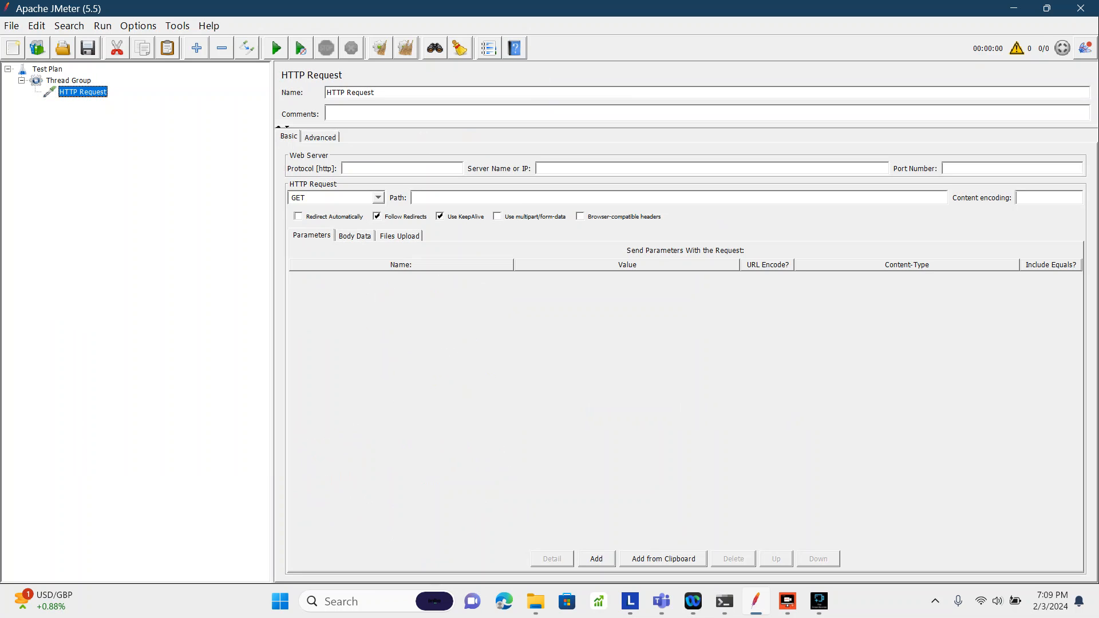
- Add a second HTTP Request sampler directly under the thread group
right_click(68, 83)
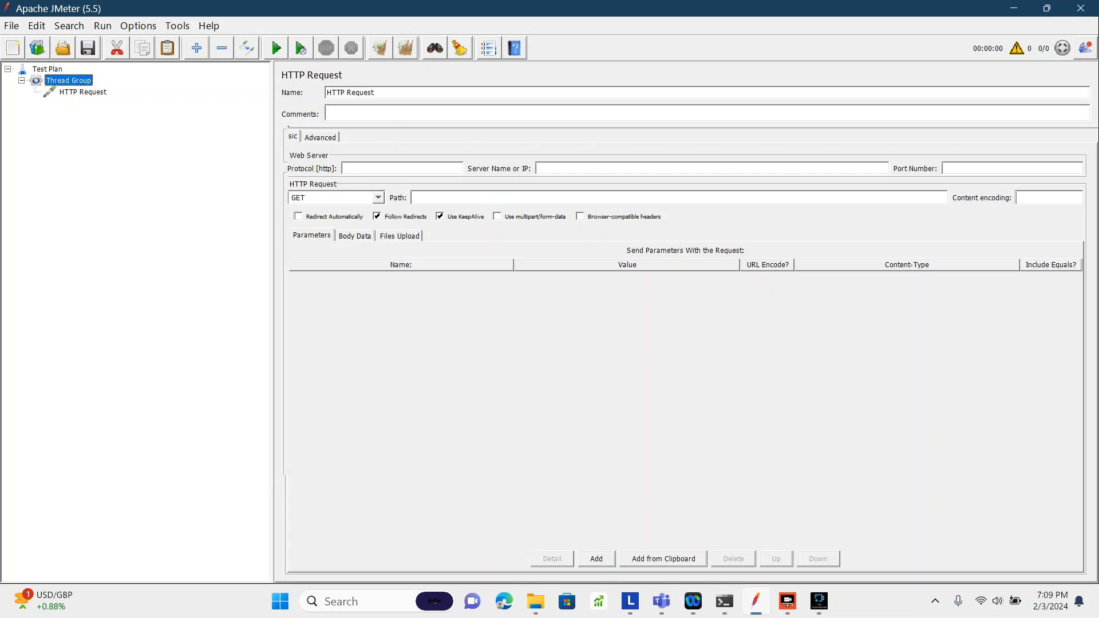
mouse_move(92, 93)
mouse_move(309, 93)
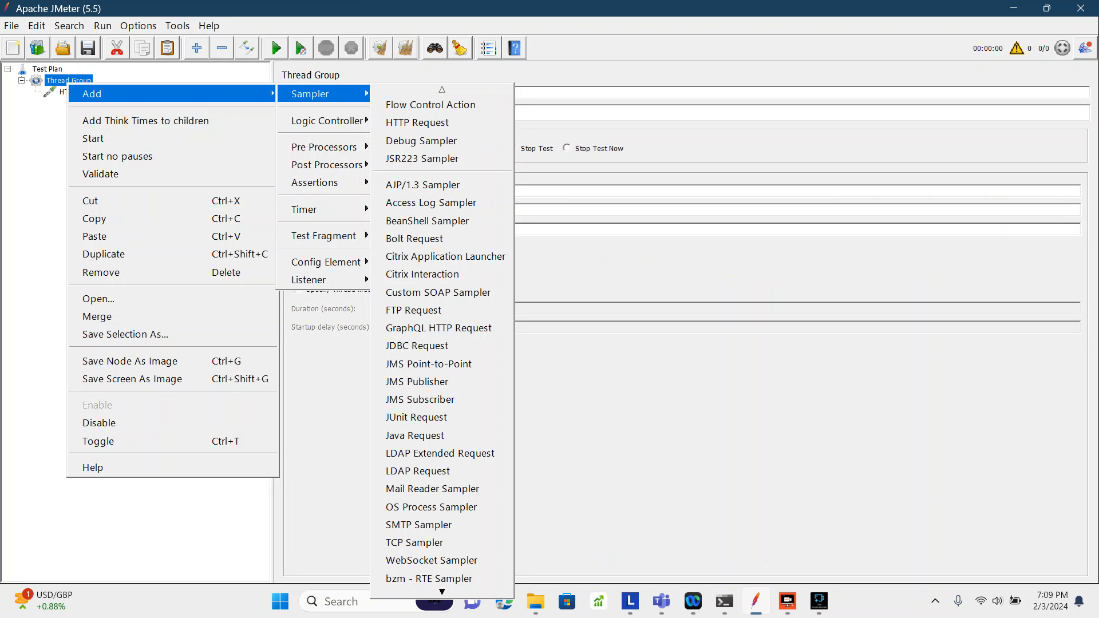
click(417, 122)
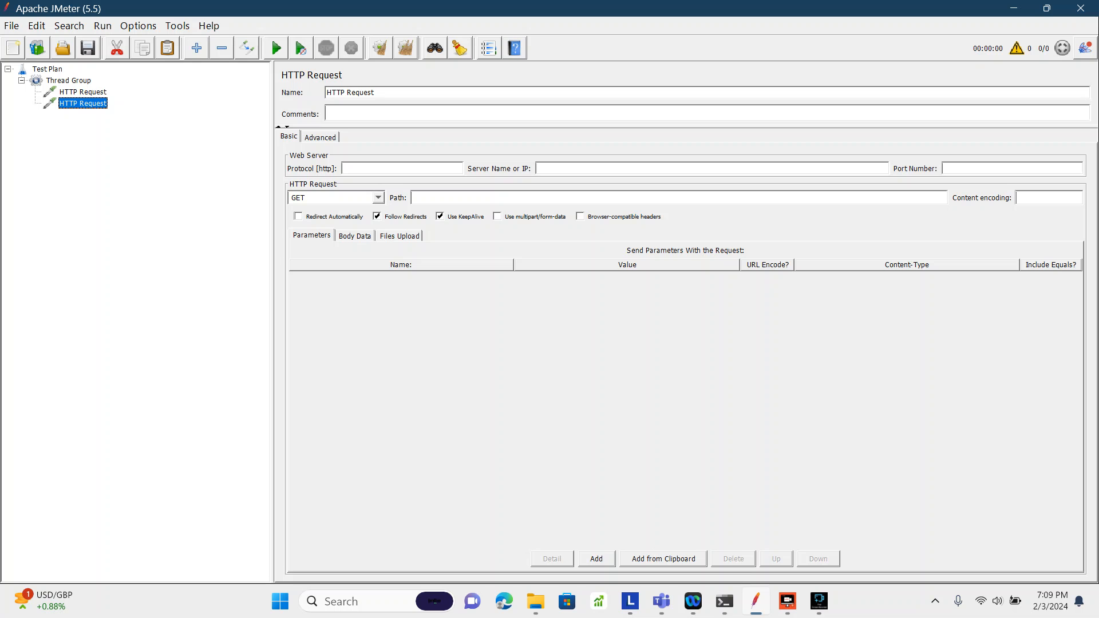
- Add a Constant Timer to the thread group and set its thread delay to 3000 milliseconds
right_click(67, 80)
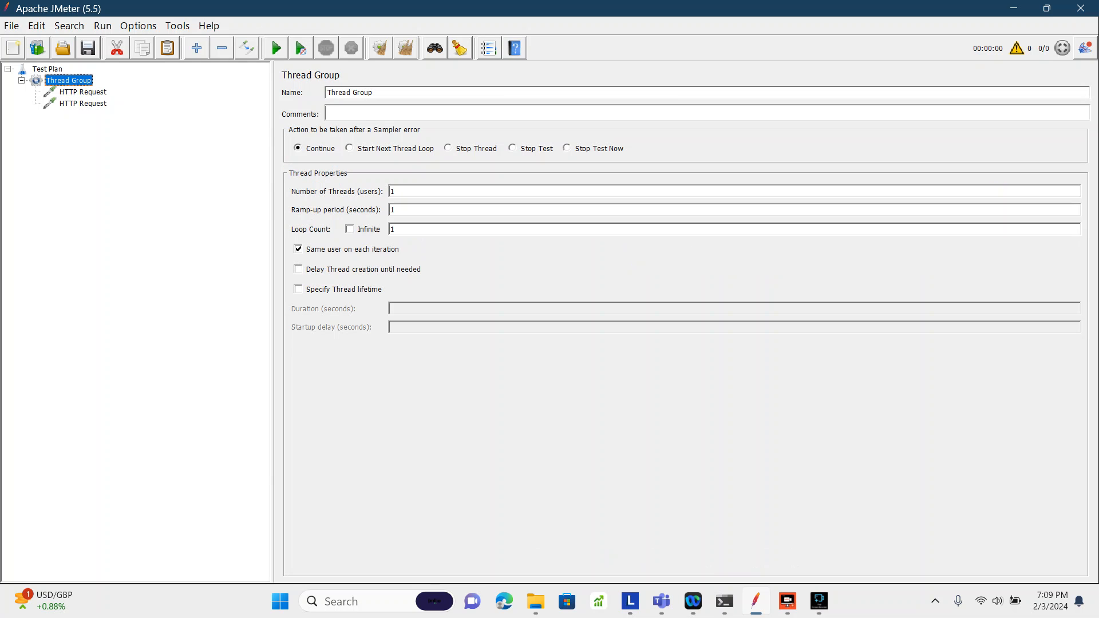
mouse_move(114, 91)
mouse_move(320, 91)
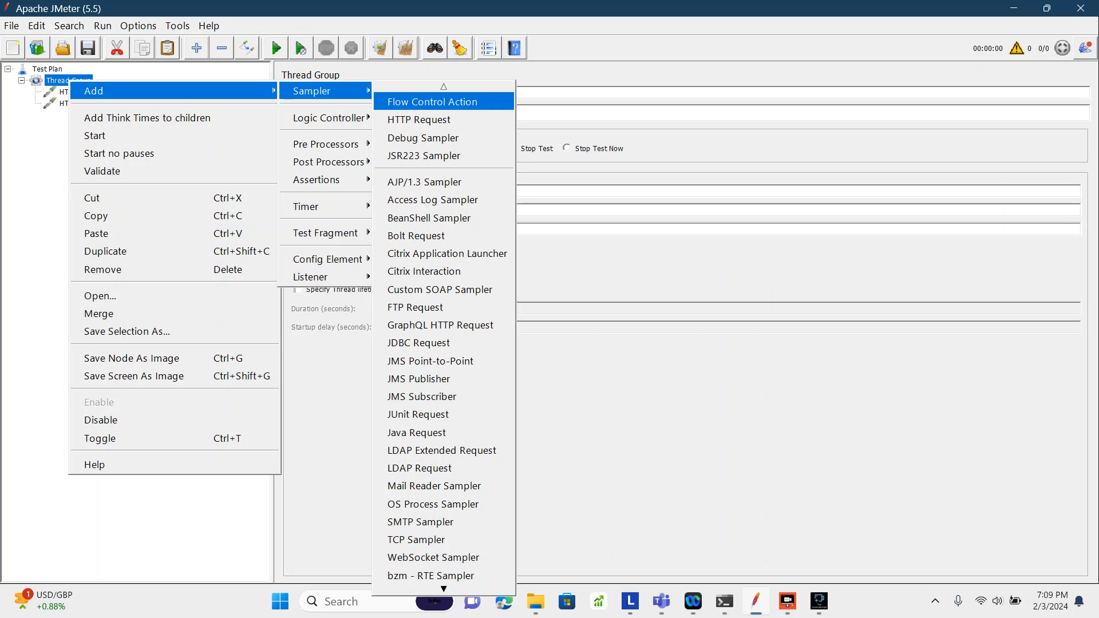
mouse_move(327, 118)
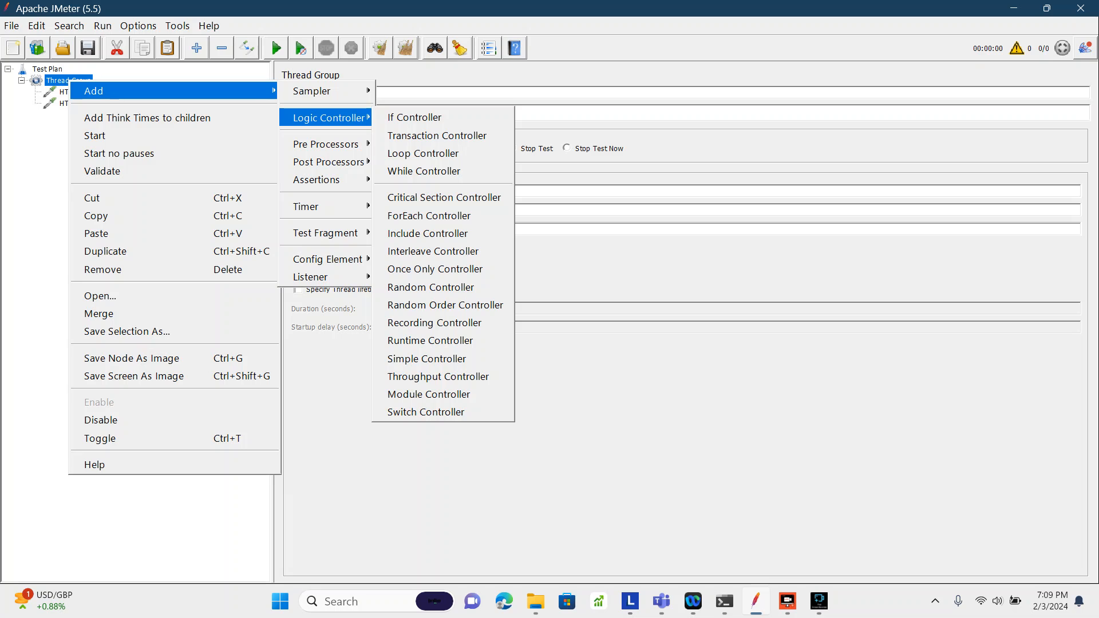
mouse_move(309, 206)
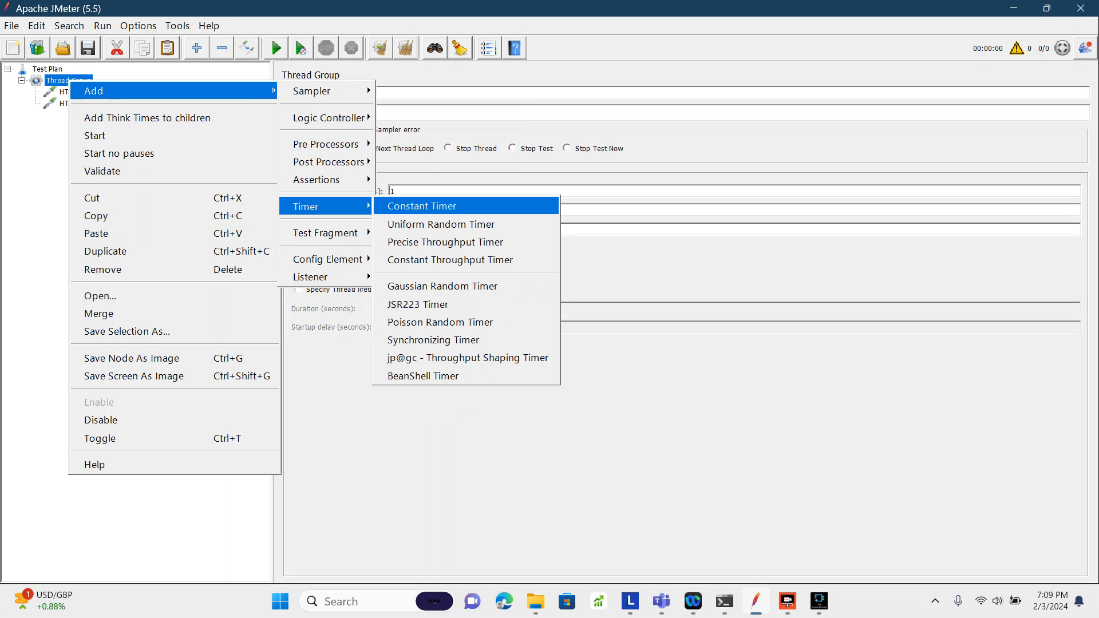
click(422, 206)
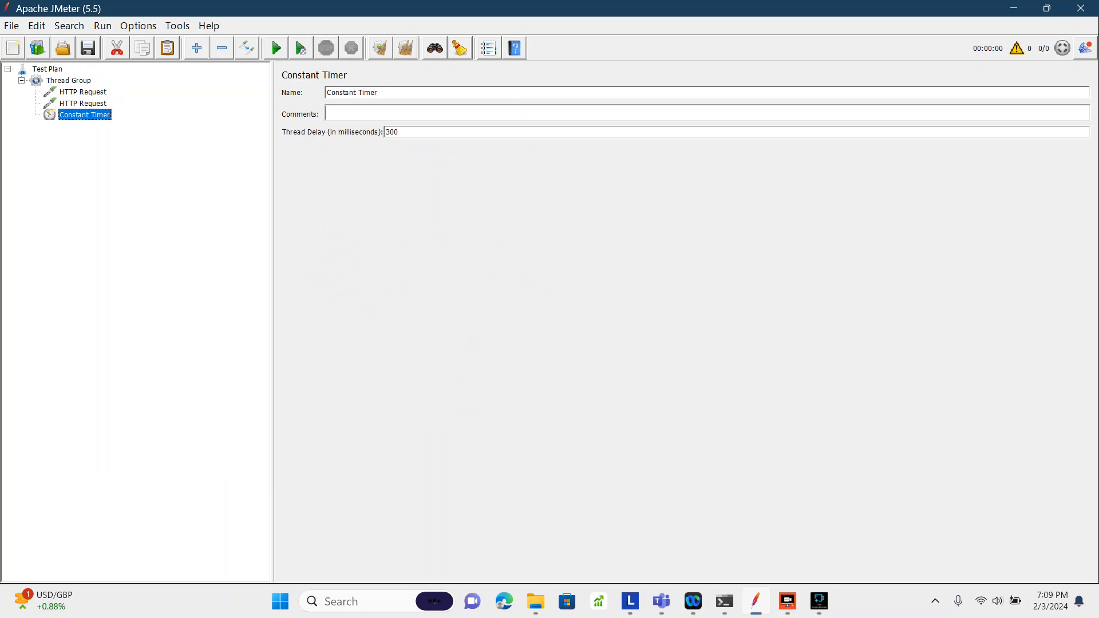
text(0)
- Examine the thread group, both HTTP requests and the Constant Timer's delay to see how the timer applies to the samplers
click(69, 81)
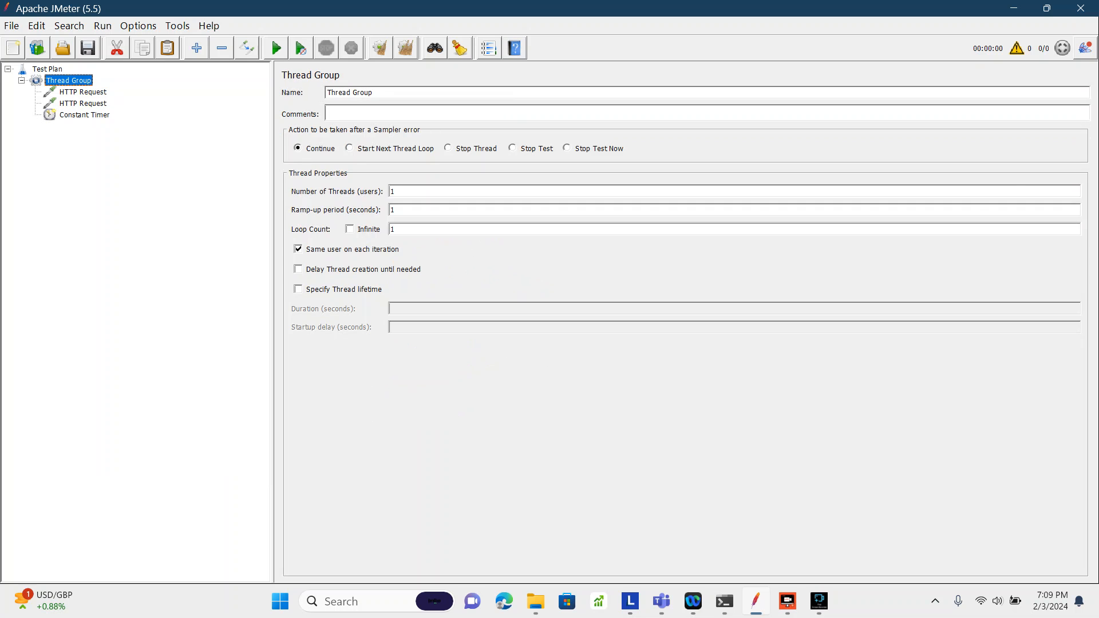
click(83, 93)
click(84, 115)
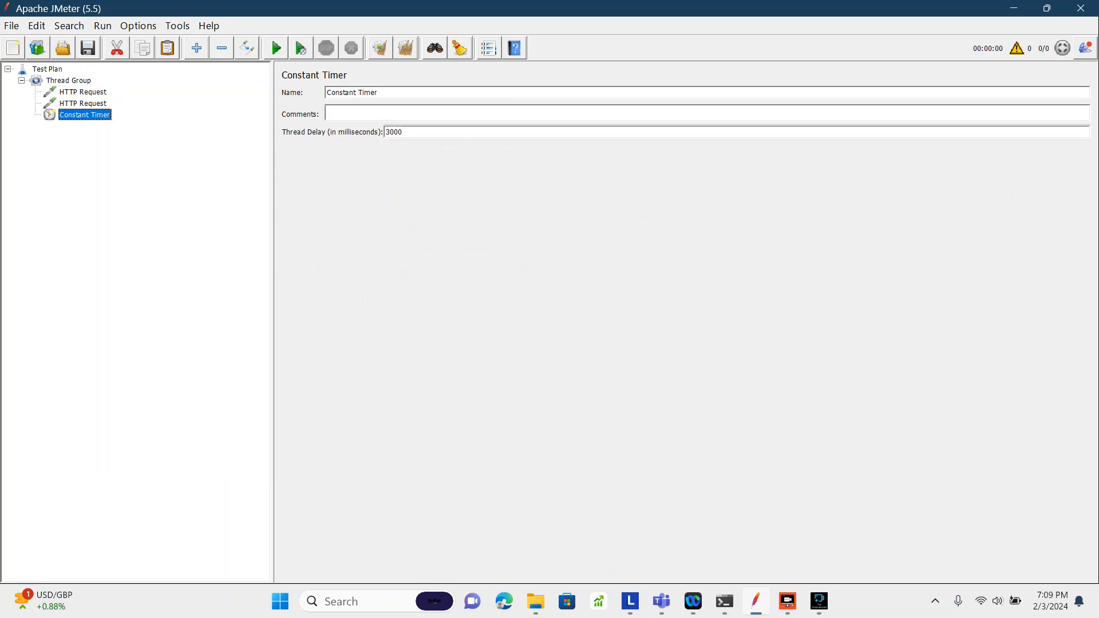
click(83, 93)
click(83, 104)
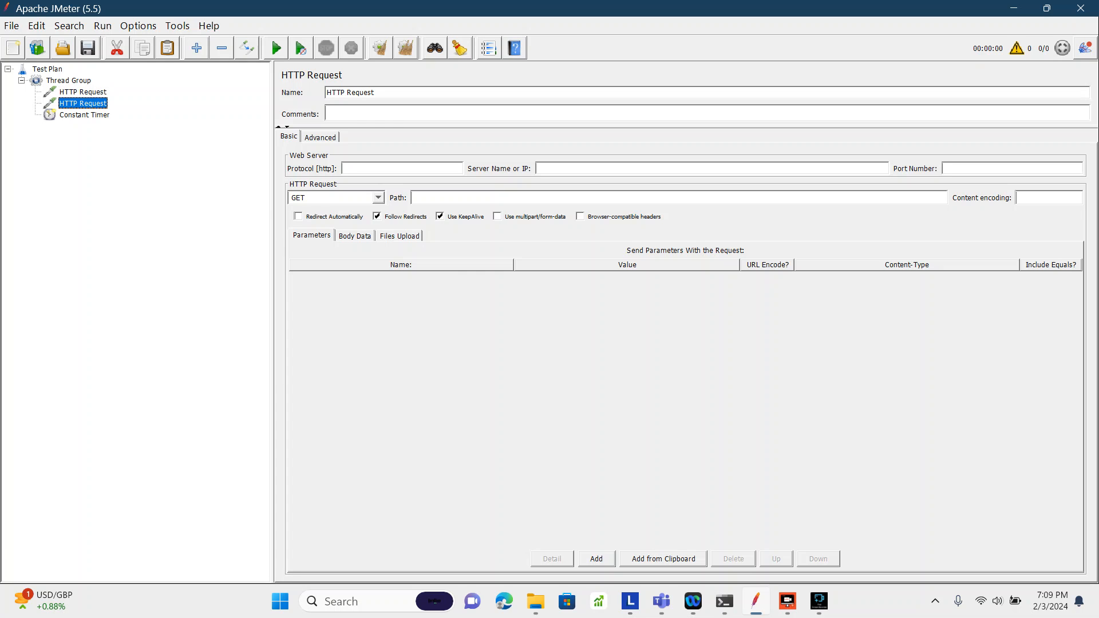
click(68, 81)
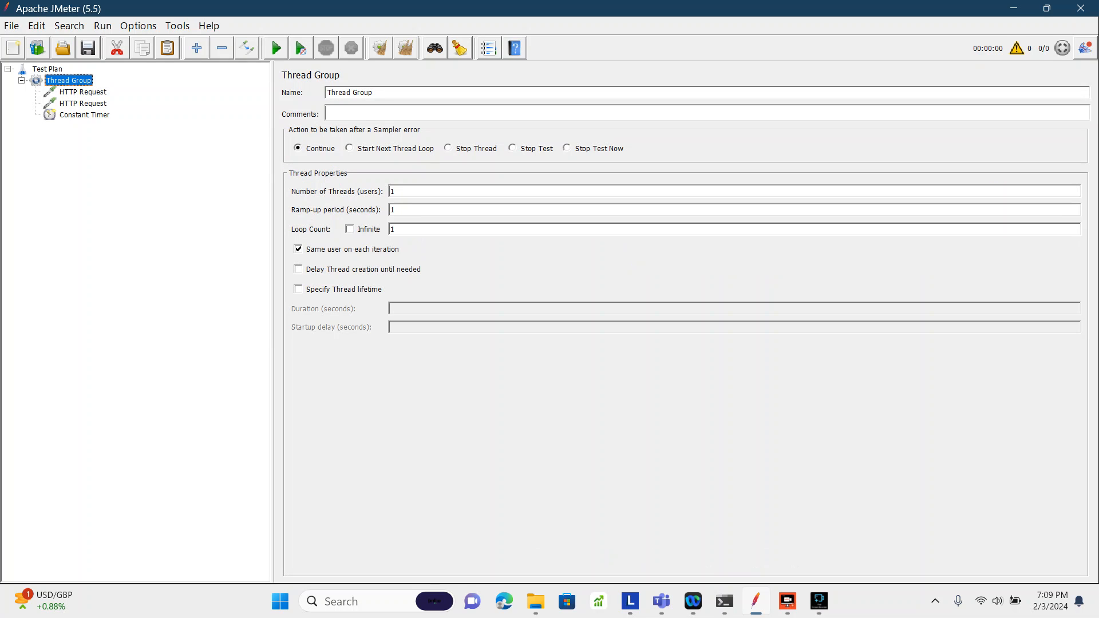
click(85, 115)
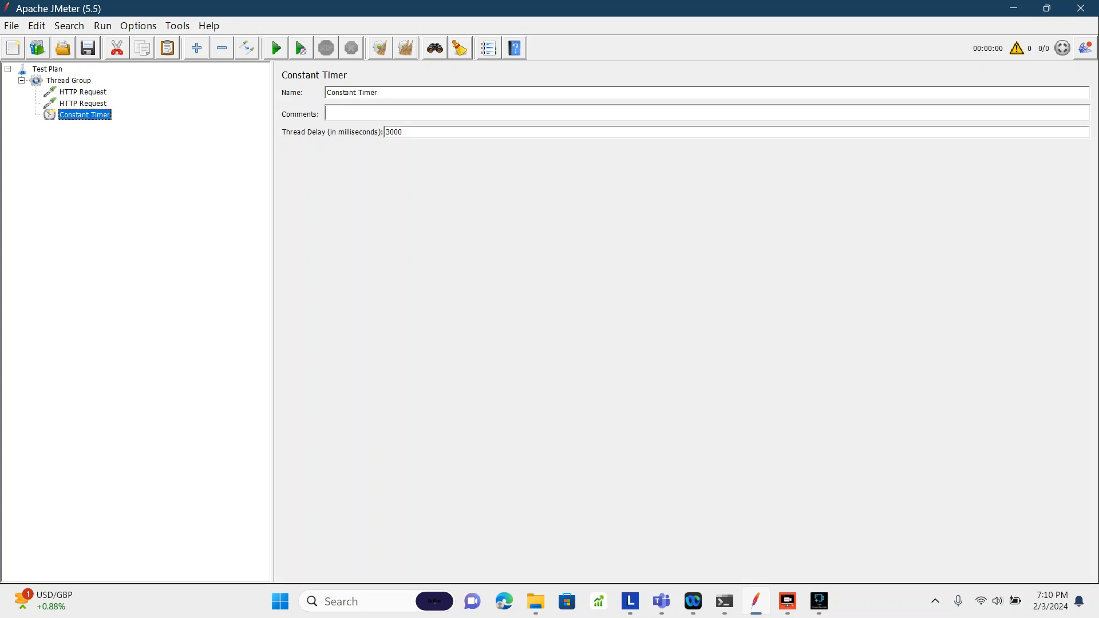
double_click(401, 133)
click(69, 81)
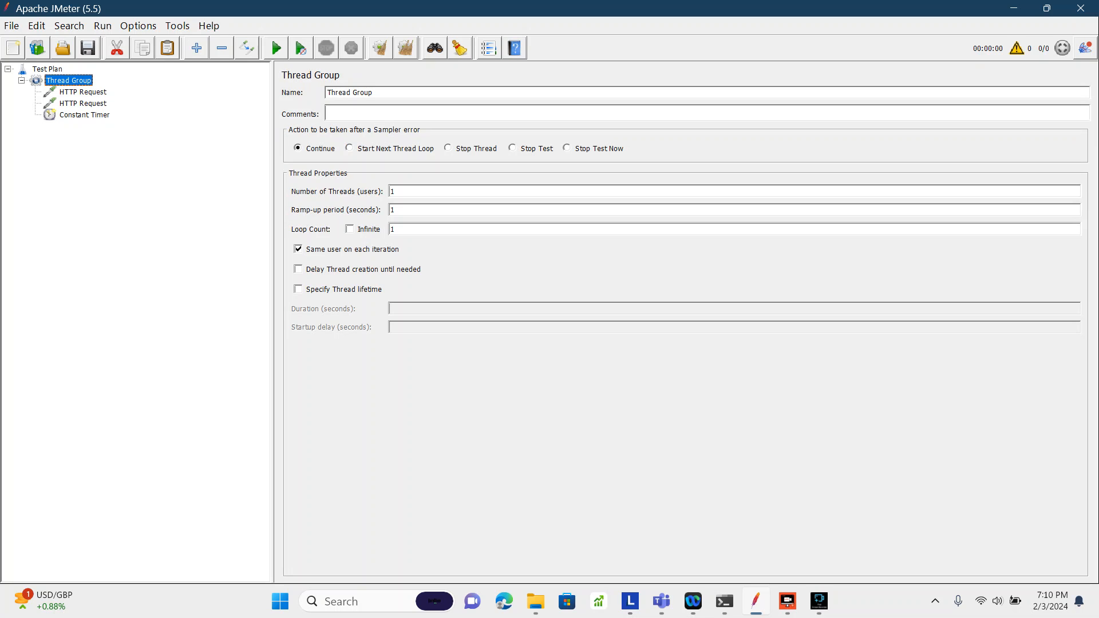
click(84, 115)
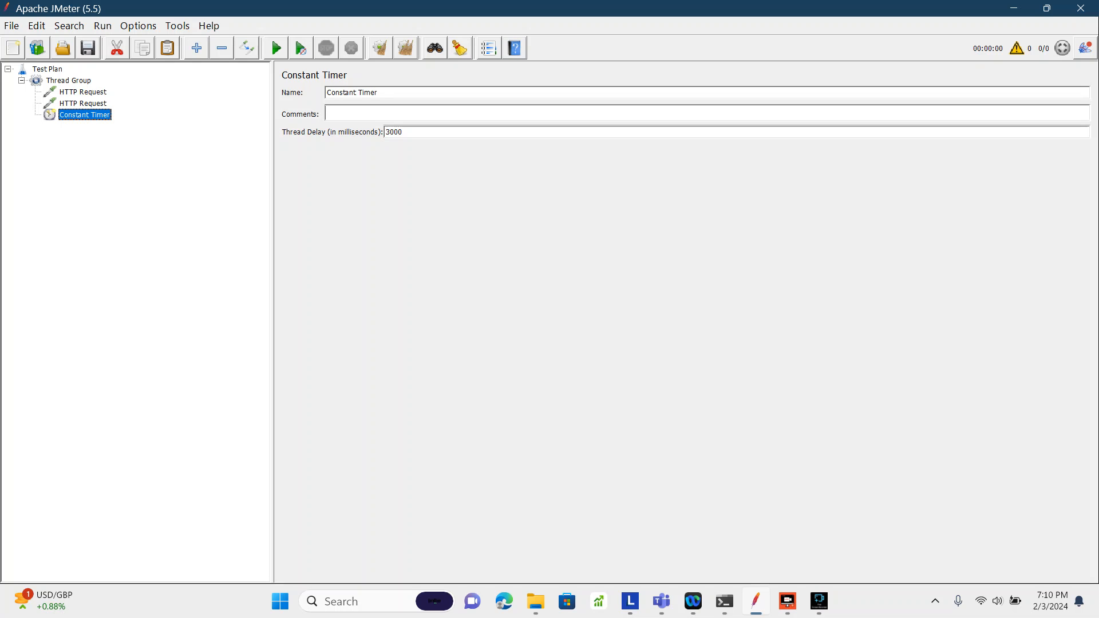
- Remove both HTTP requests and the Constant Timer from the thread group
click(83, 92)
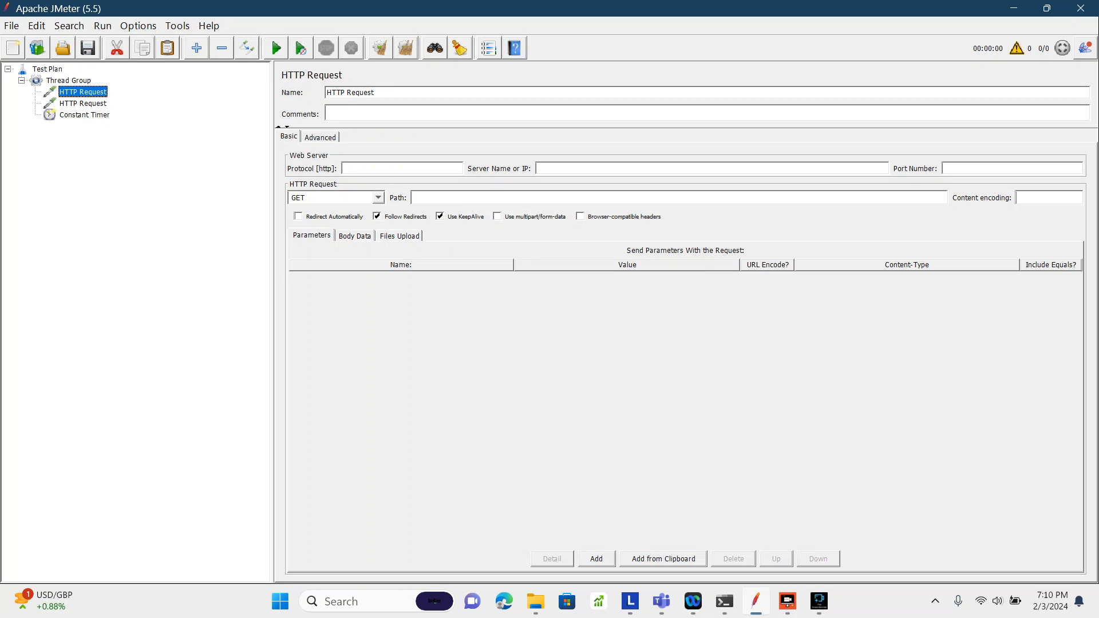
key(shift+Down)
key(shift+Down)
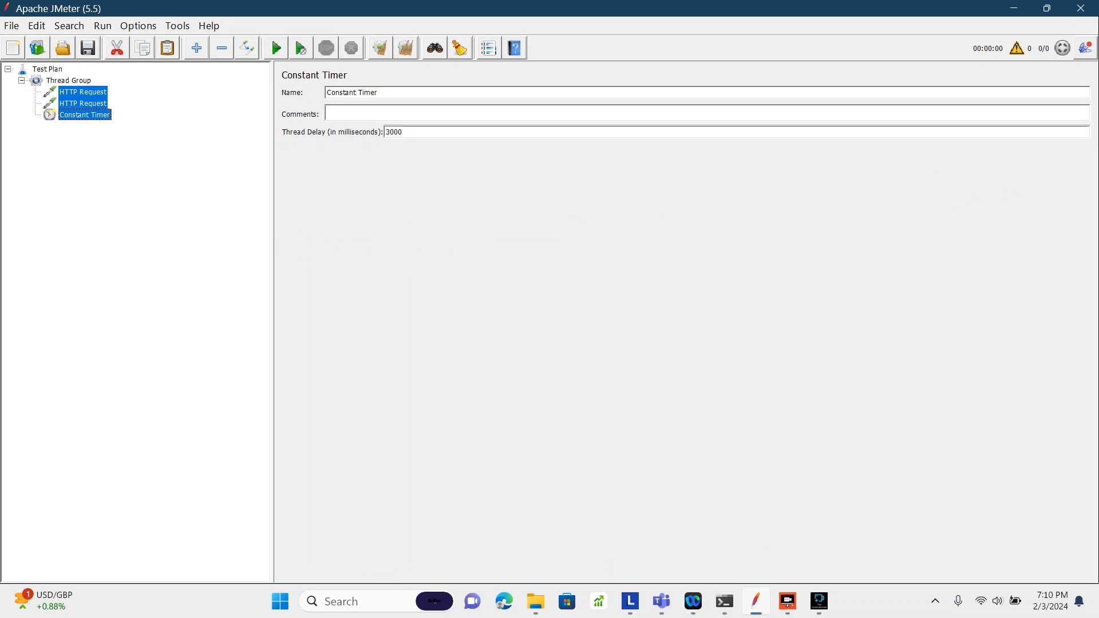
right_click(78, 94)
key(Down)
key(Down)
key(Down)
key(Down)
key(Down)
key(Down)
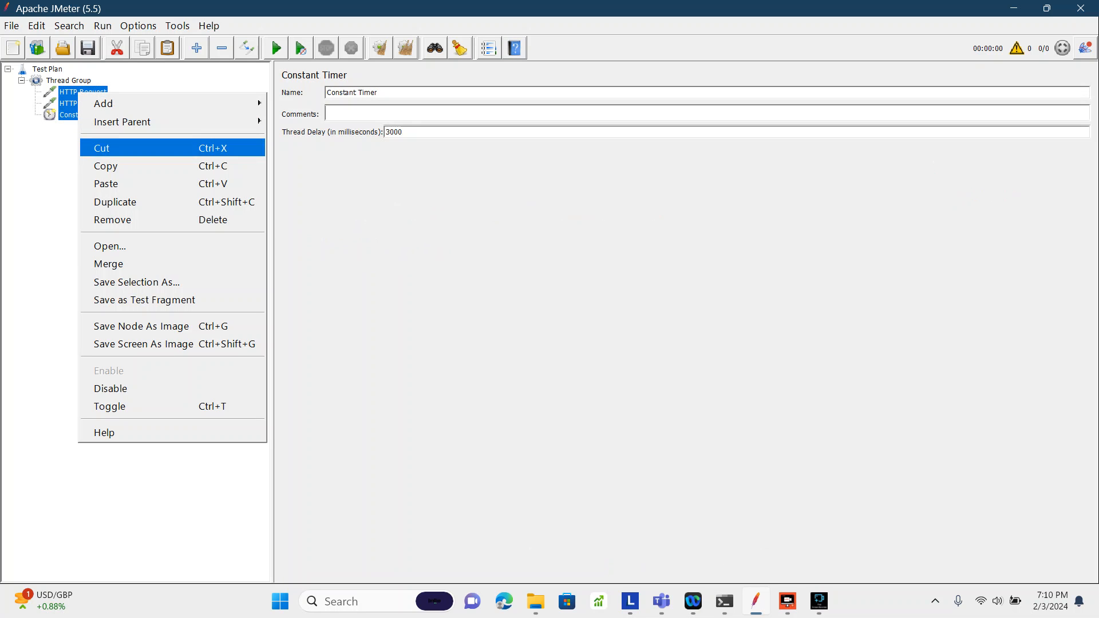
key(Down)
key(Return)
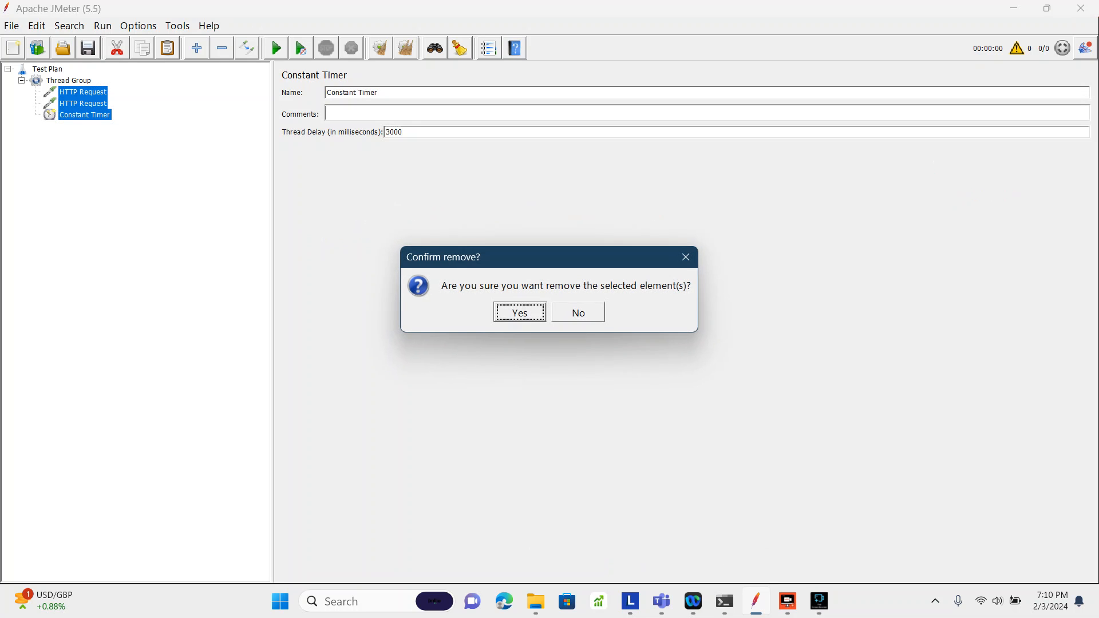
key(Return)
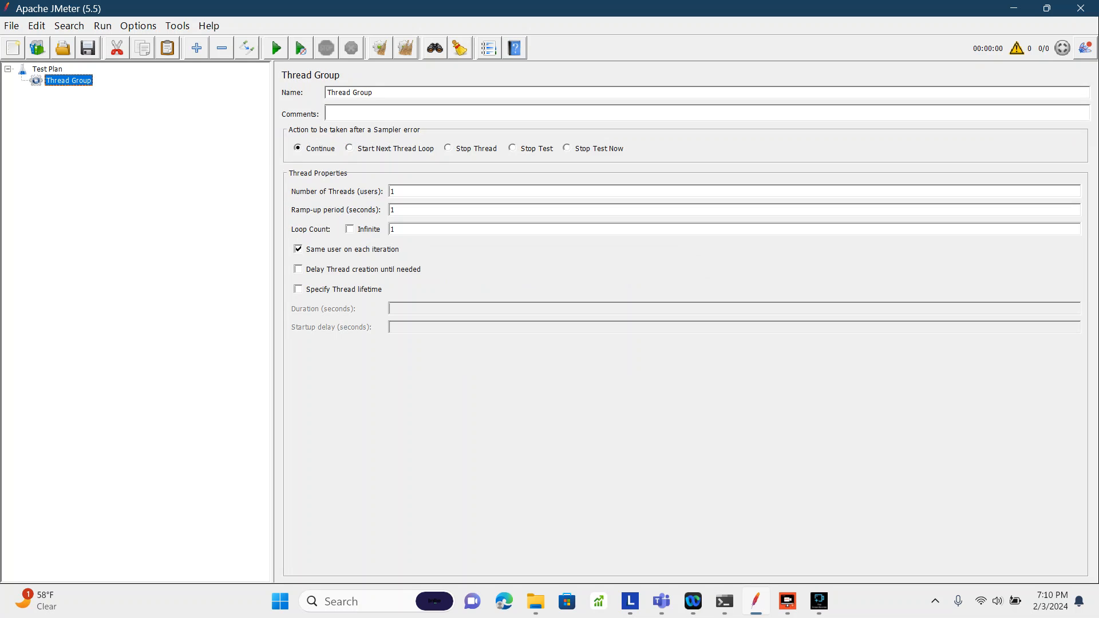
- Add a Transaction Controller under the thread group
key(shift+F10)
key(Down)
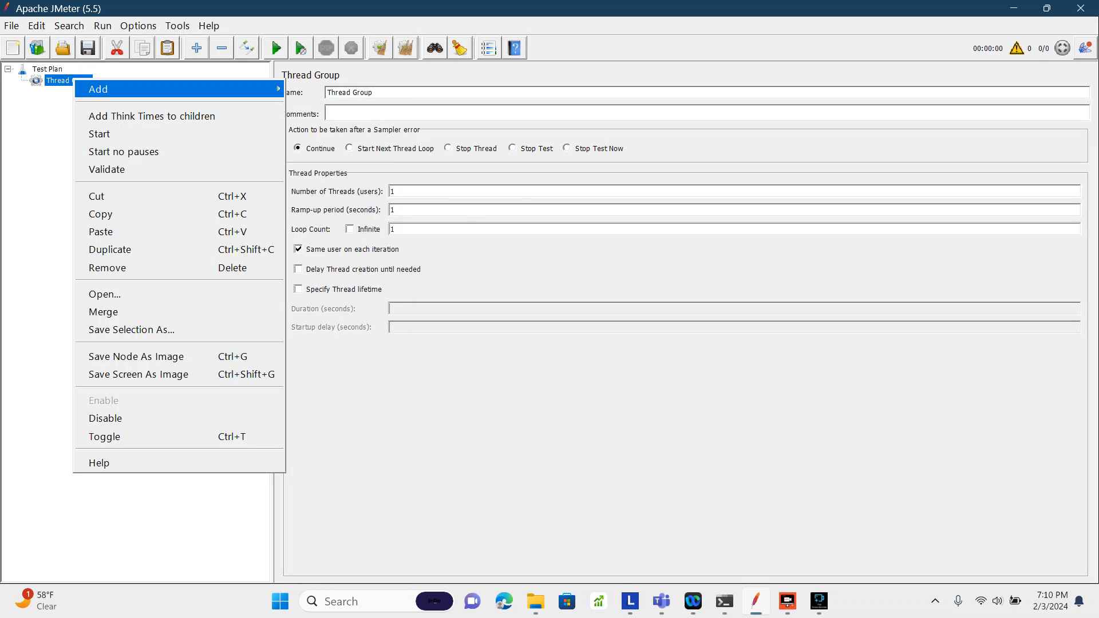
key(Right)
key(Down)
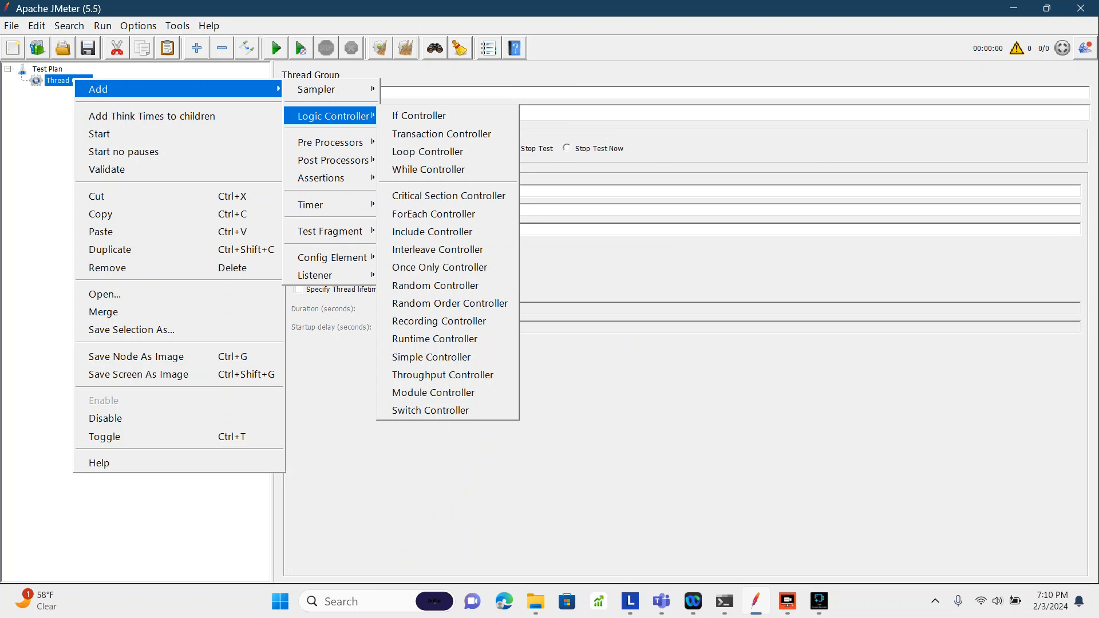
key(Right)
key(Down)
key(Return)
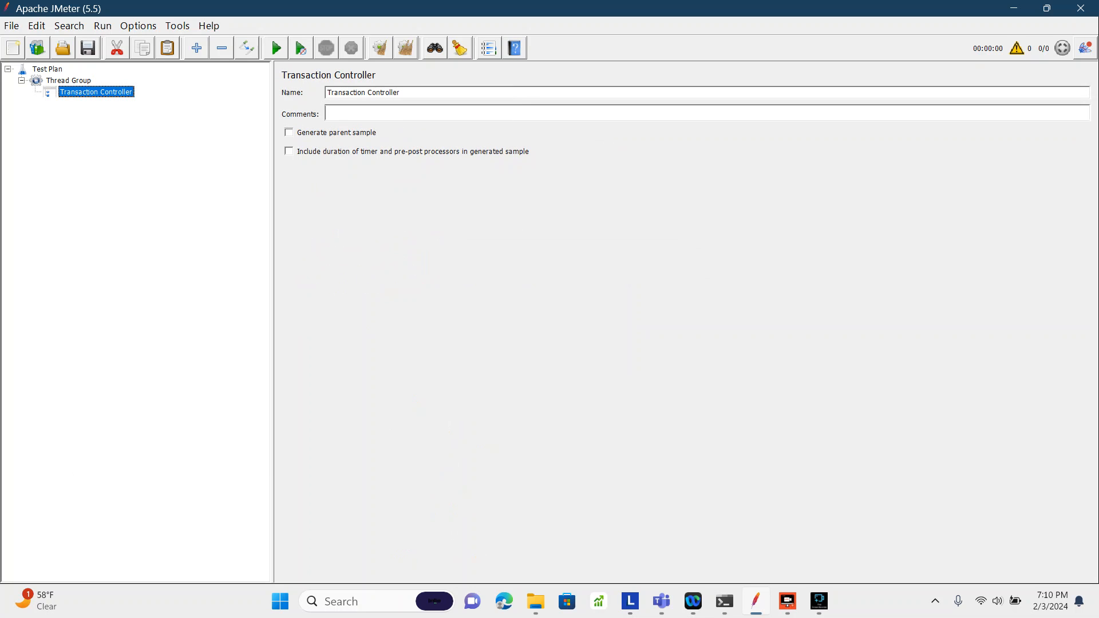
- Rename the transaction controller as URL
key(ctrl+a)
text(Login)
key(ctrl+a)
text(URL)
click(69, 80)
click(66, 93)
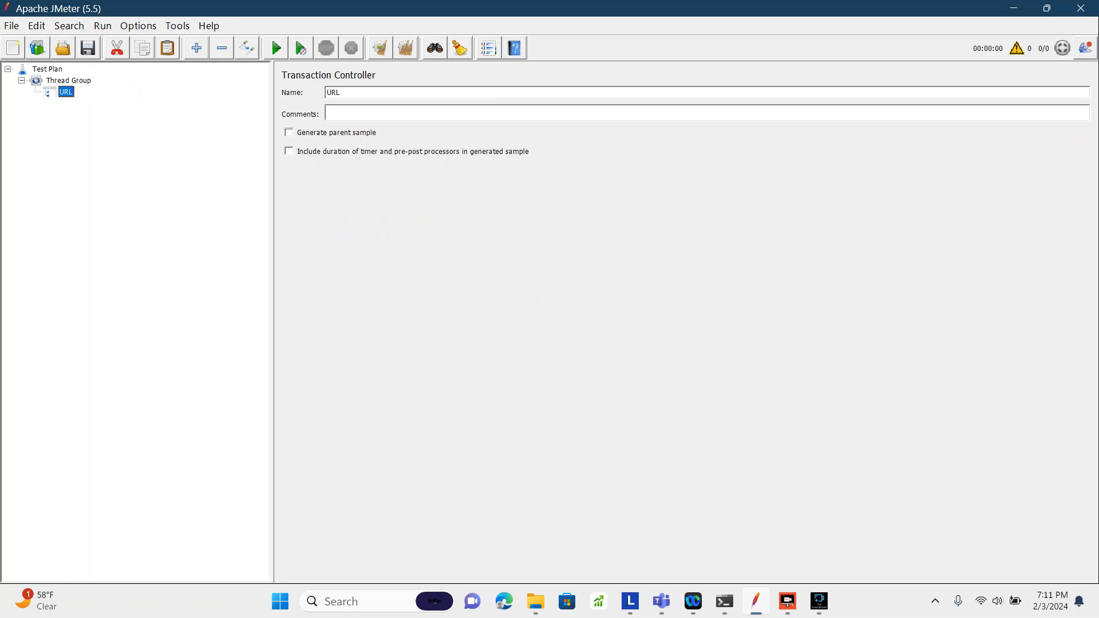
- Add an HTTP Request sampler under the URL transaction controller
right_click(67, 93)
mouse_move(92, 103)
mouse_move(315, 103)
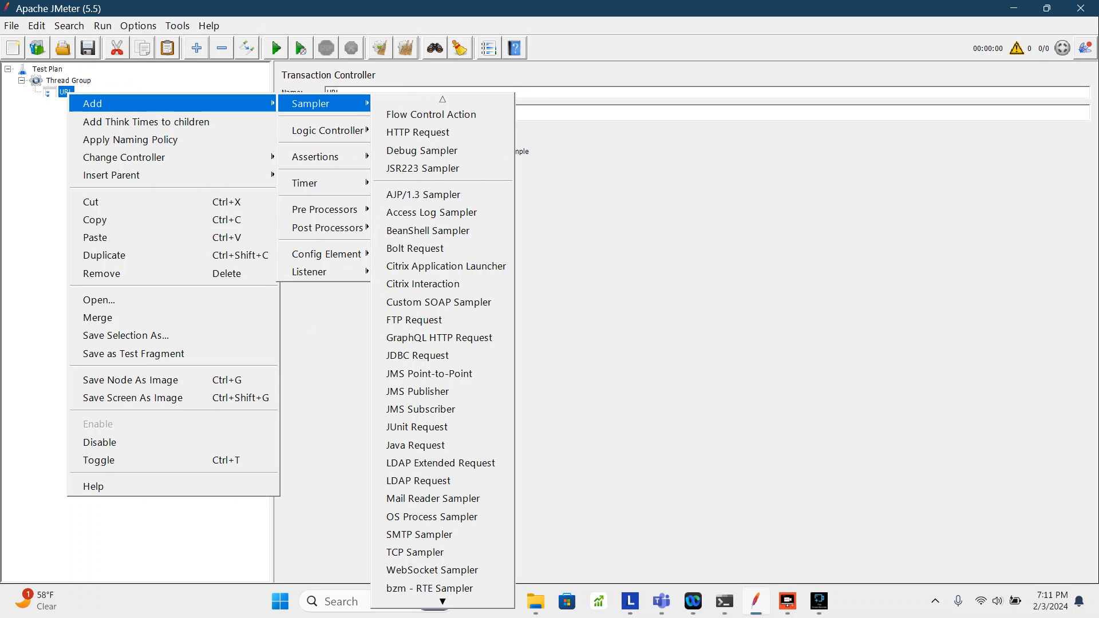
click(441, 132)
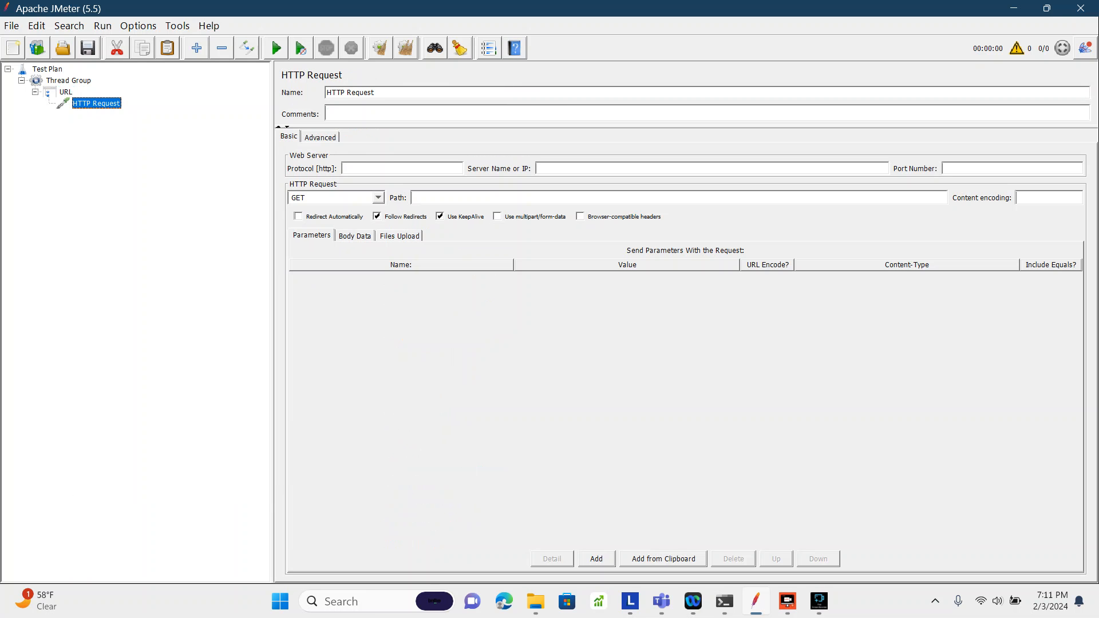
- Add a second HTTP Request sampler under the URL transaction controller and name it HTTP Request 2
click(66, 92)
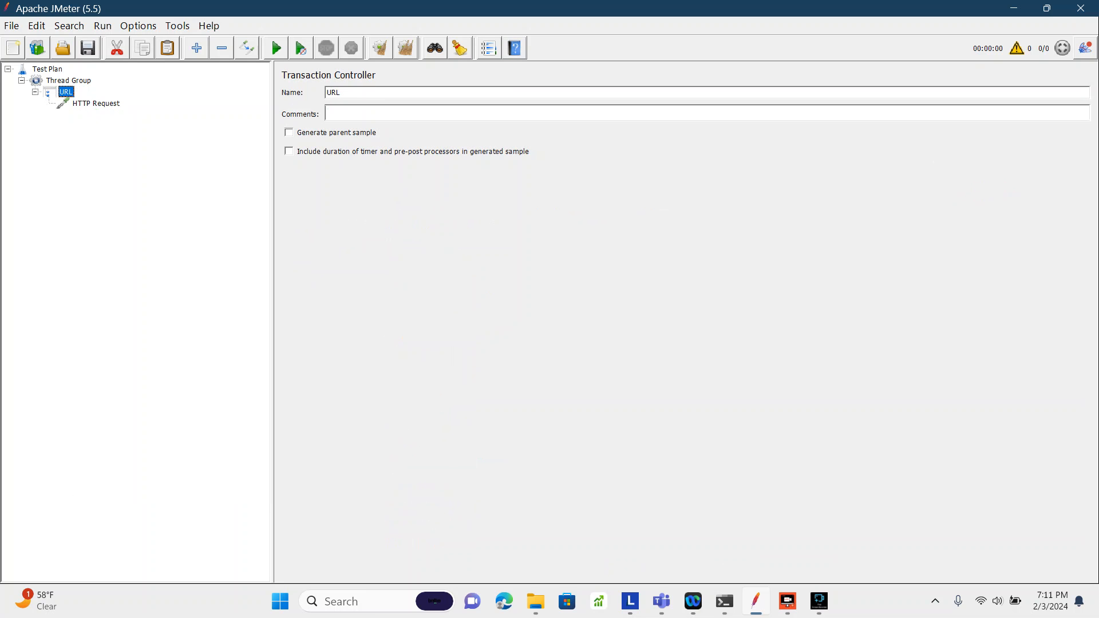
right_click(65, 92)
mouse_move(92, 102)
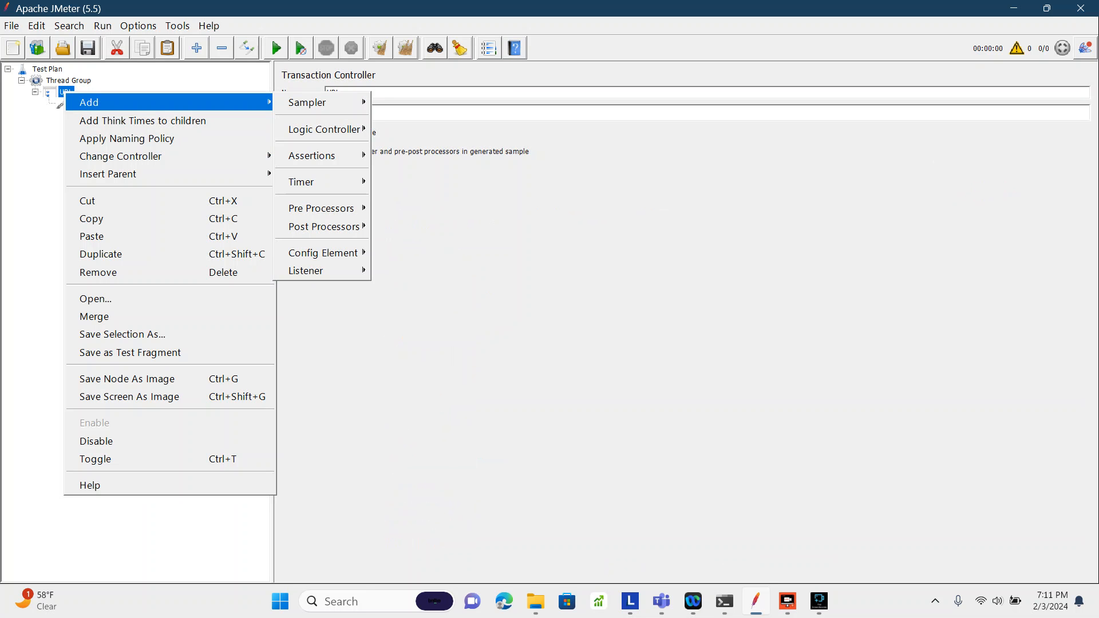
mouse_move(309, 102)
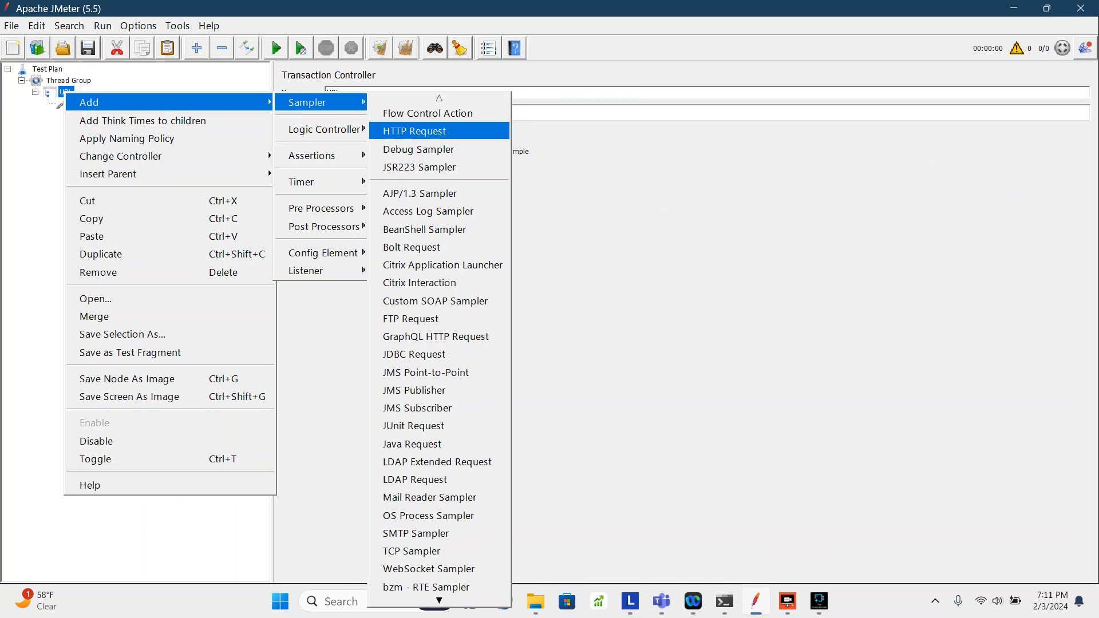
click(417, 129)
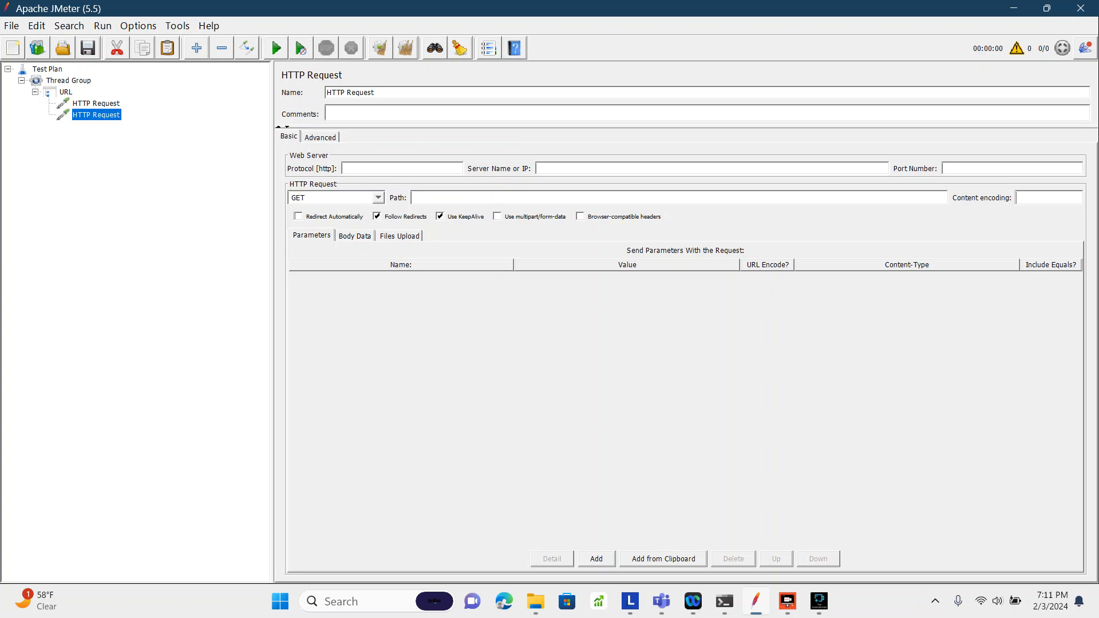
click(96, 104)
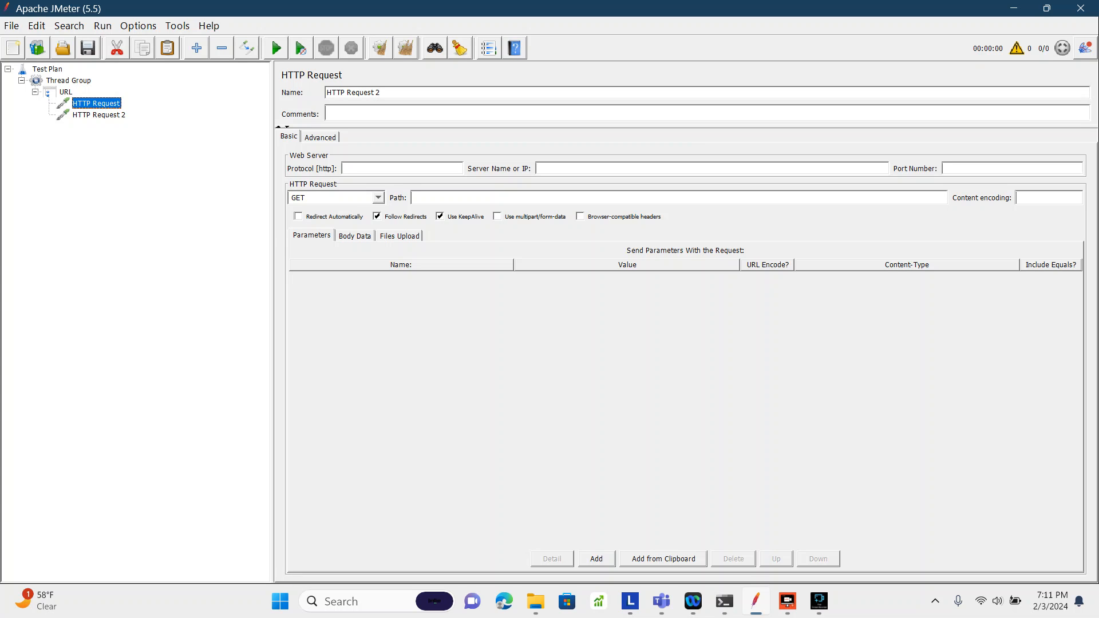
click(35, 92)
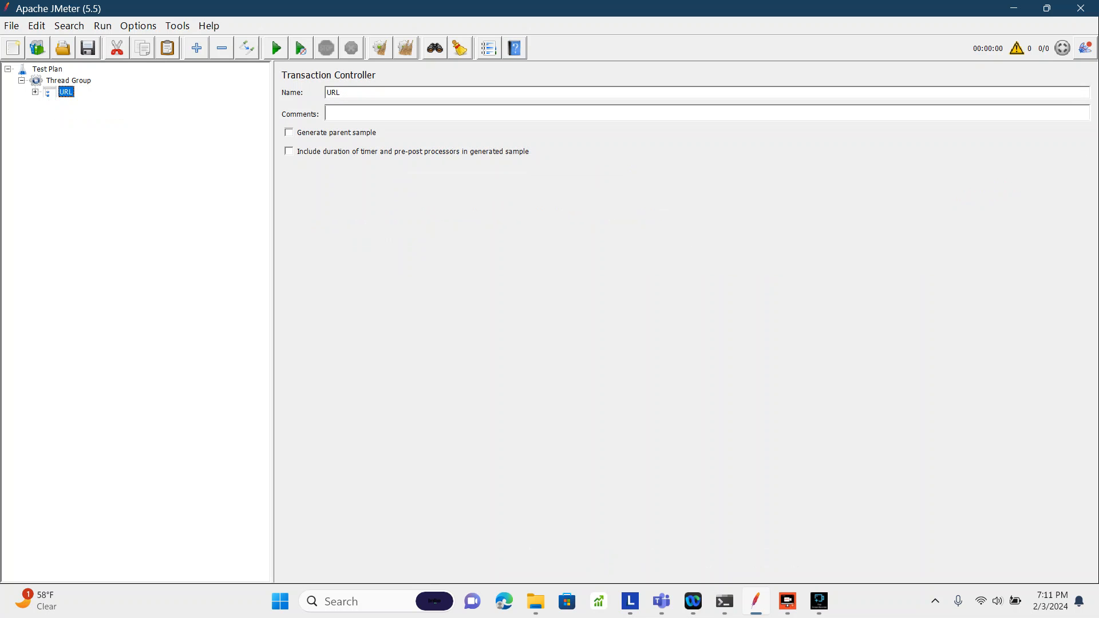
- Add another Transaction Controller under the thread group and name it Login
right_click(70, 81)
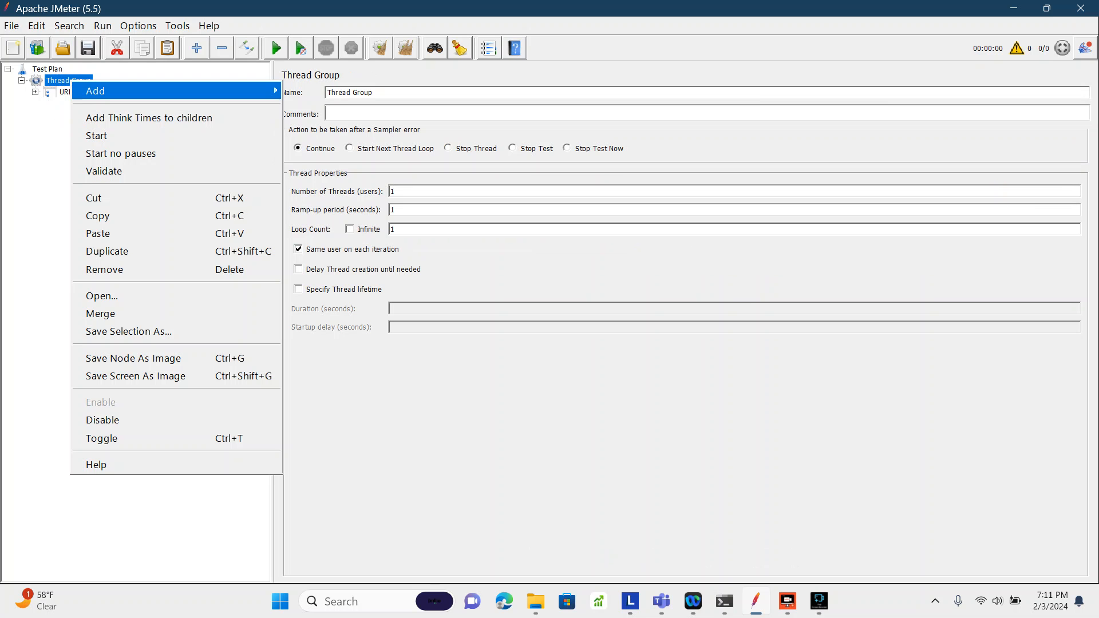
mouse_move(95, 91)
mouse_move(314, 91)
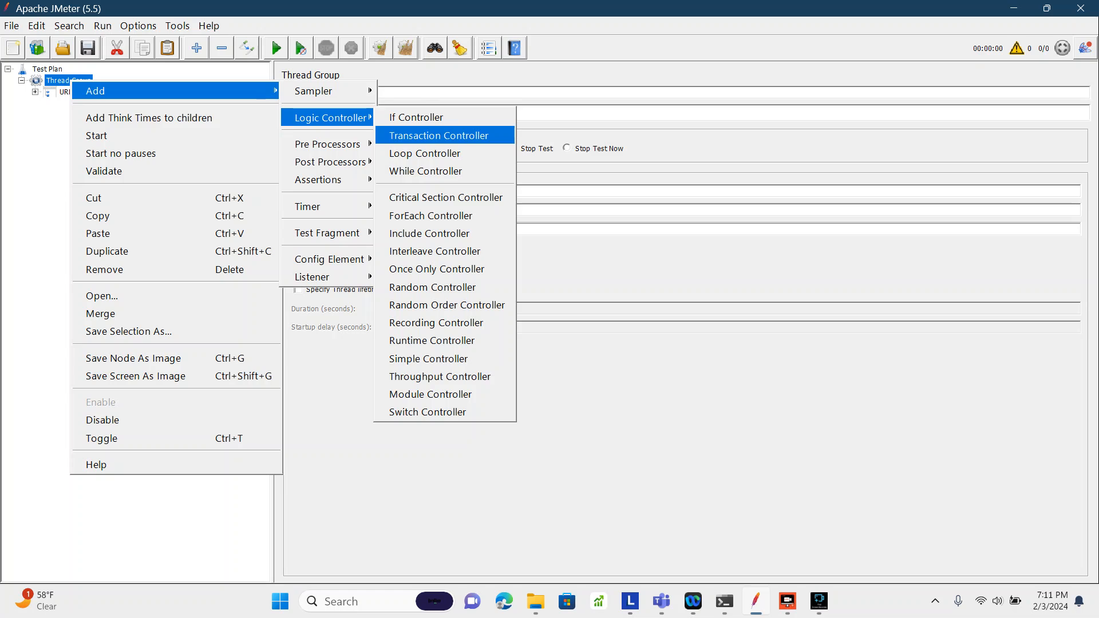
click(438, 136)
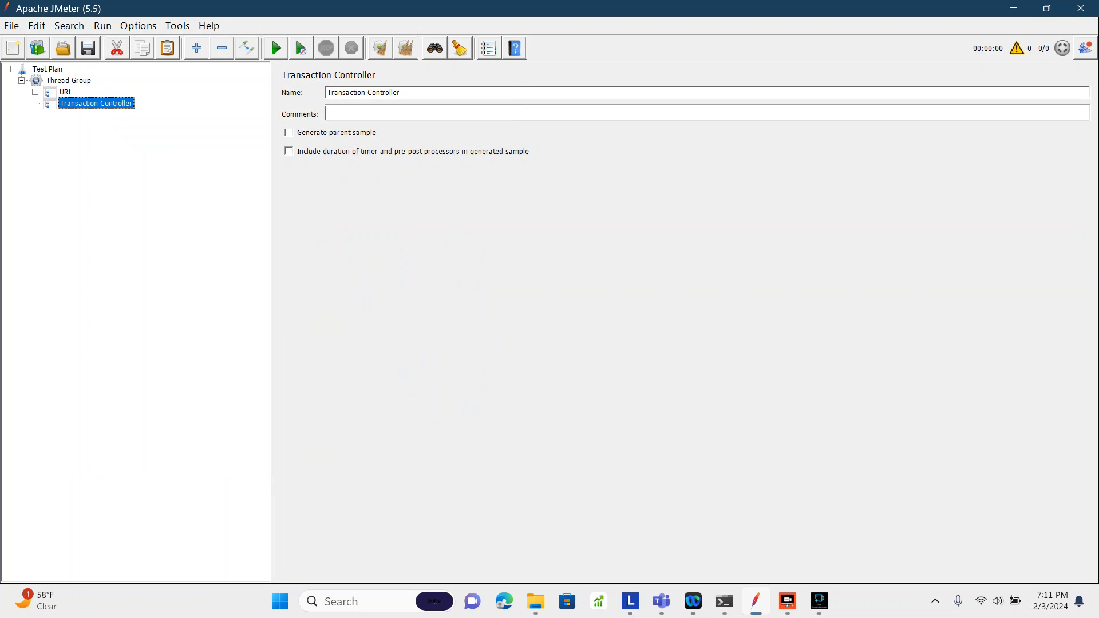
triple_click(382, 92)
text(Login)
click(66, 92)
click(68, 103)
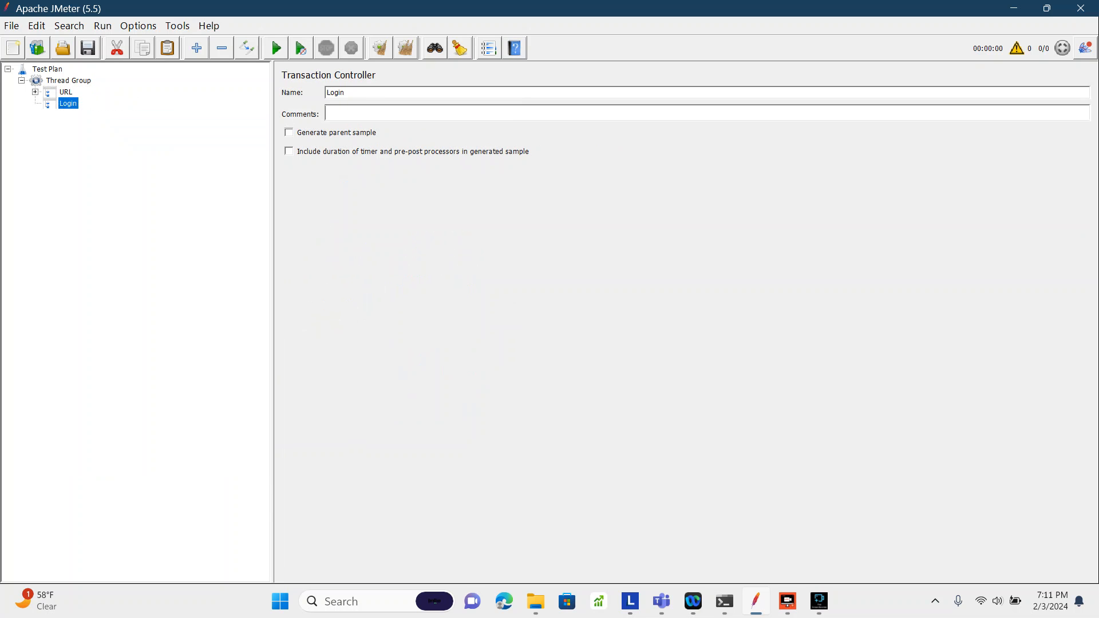
- Add an HTTP Request sampler under the Login transaction controller and name it HTTP Request 3
right_click(67, 104)
mouse_move(92, 117)
mouse_move(309, 116)
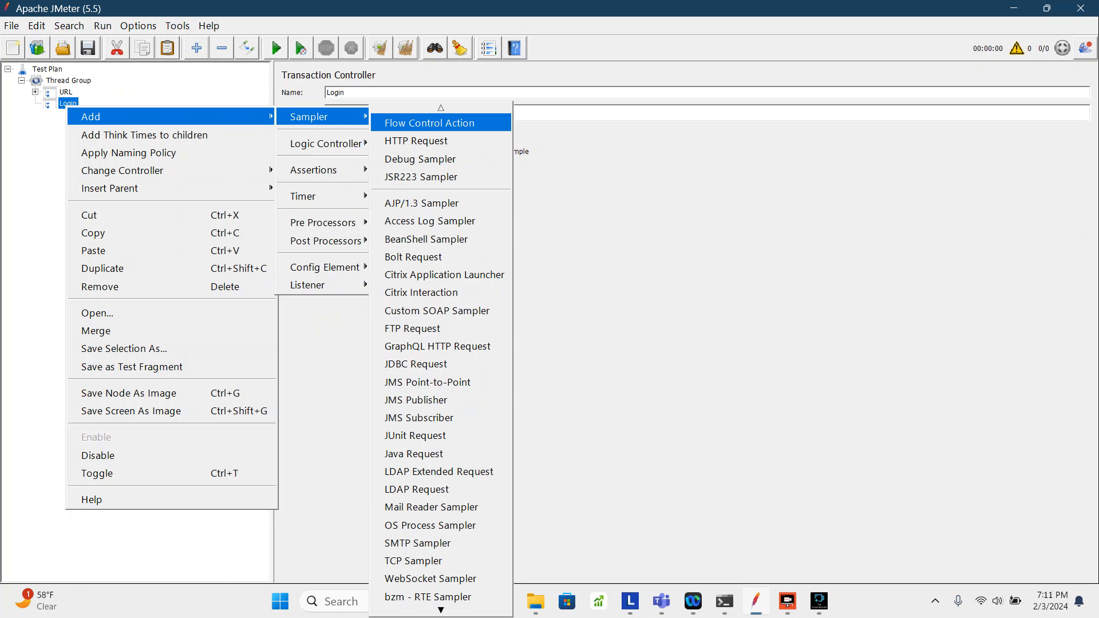
click(416, 141)
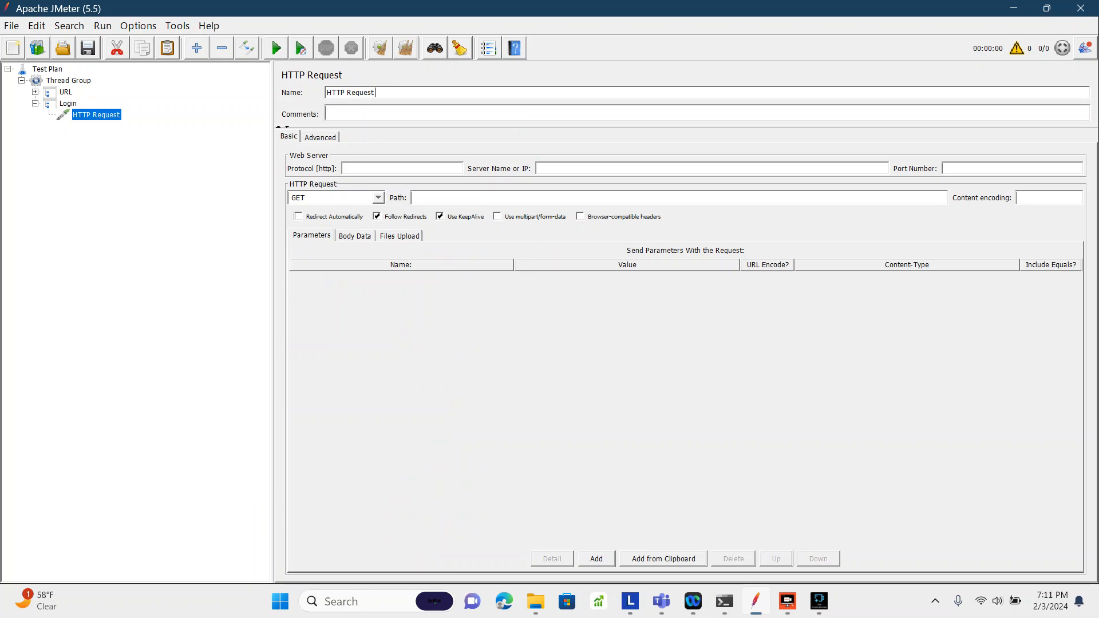
text(3)
click(67, 103)
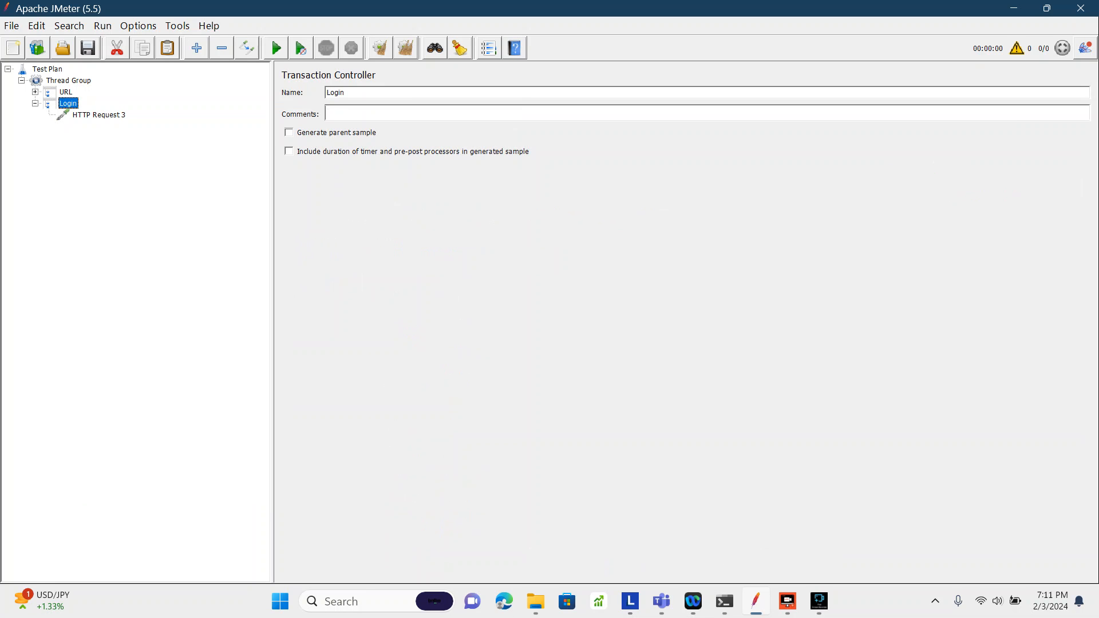
- Add a second HTTP Request sampler under the Login controller, name it HTTP Request 4, and collapse the Login branch
right_click(66, 104)
mouse_move(170, 115)
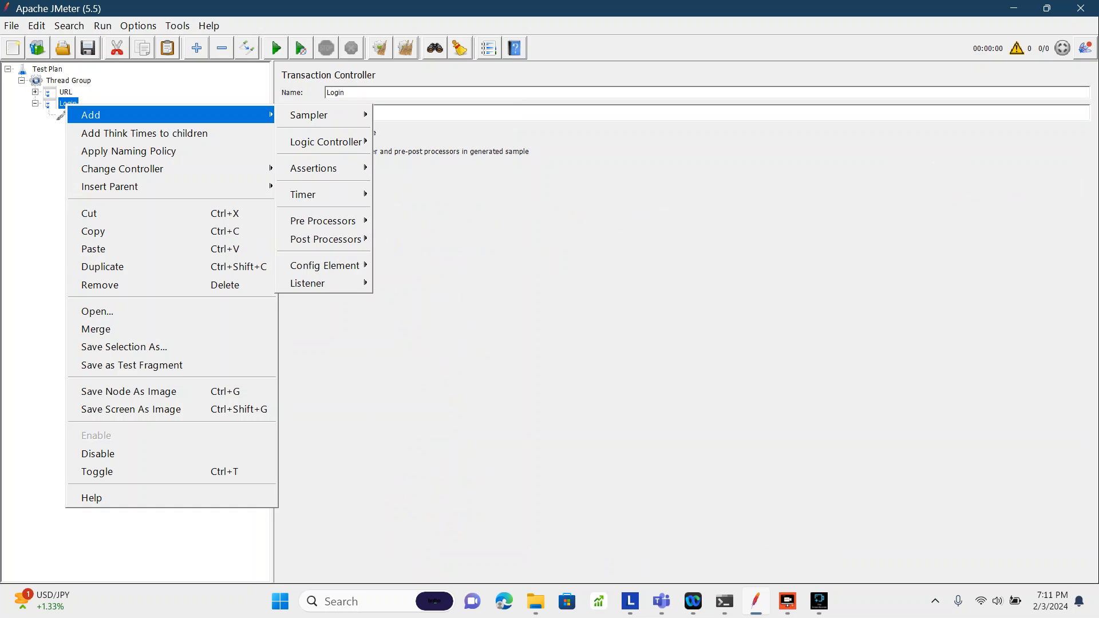
mouse_move(321, 115)
click(416, 140)
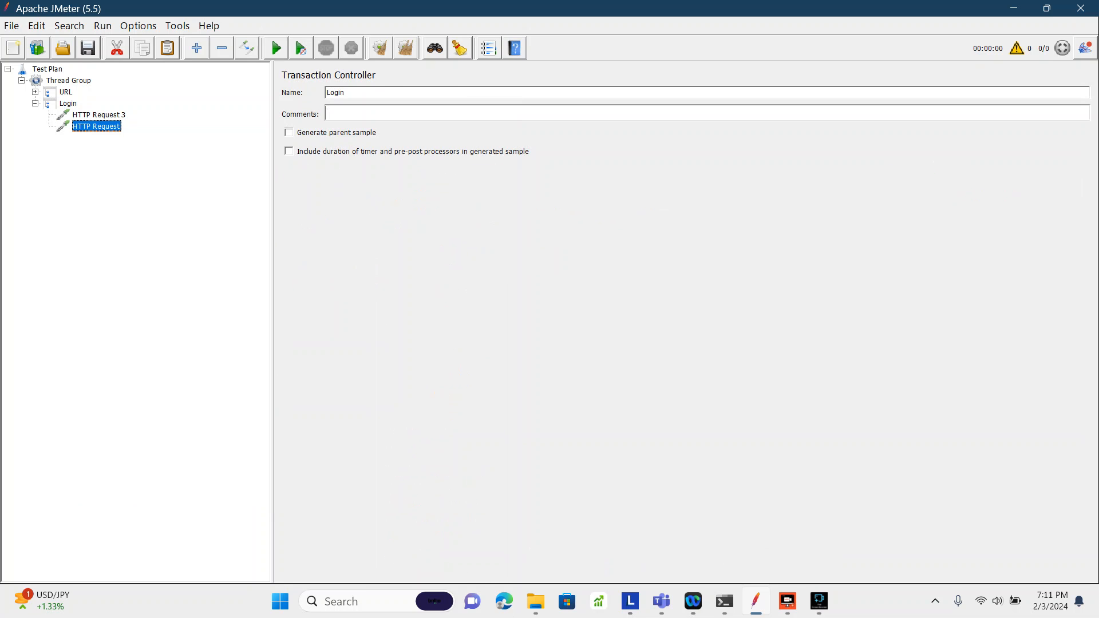
text(4)
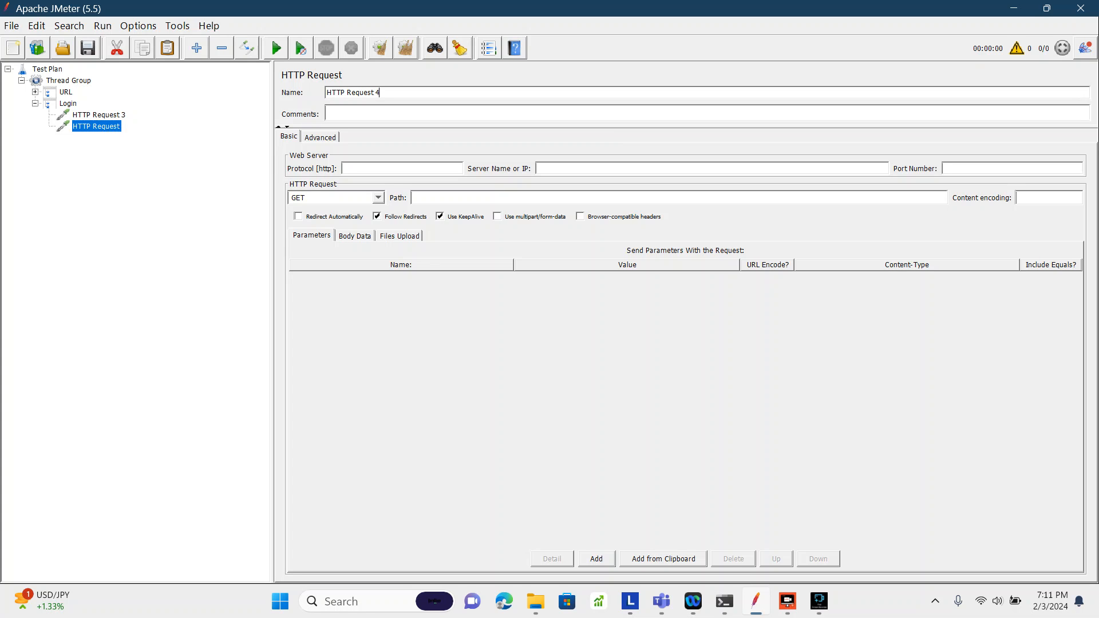
click(98, 115)
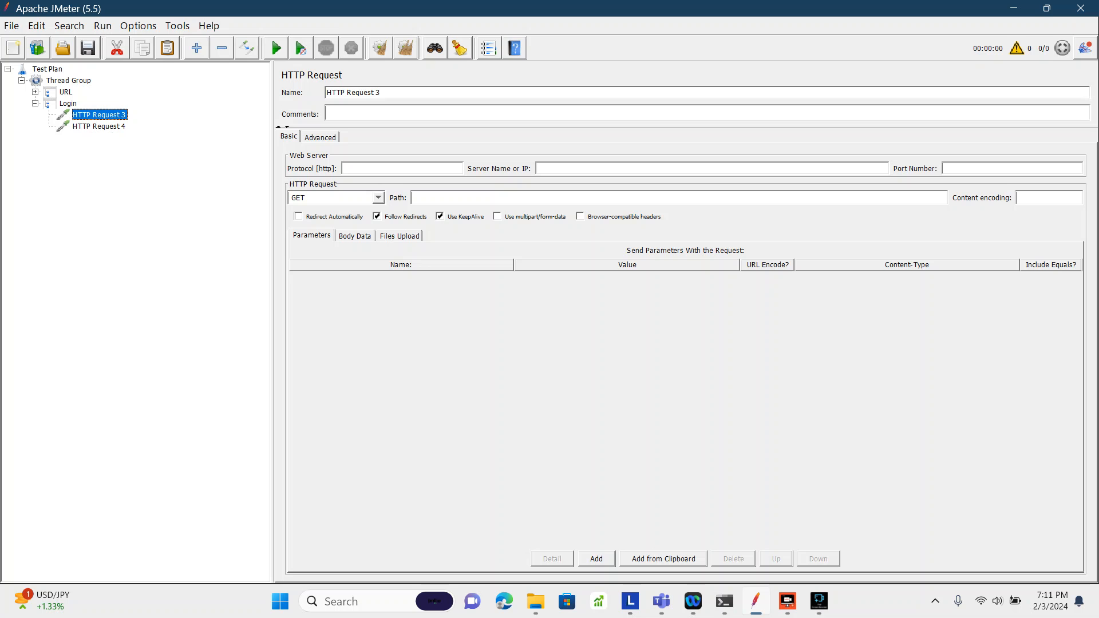
click(35, 104)
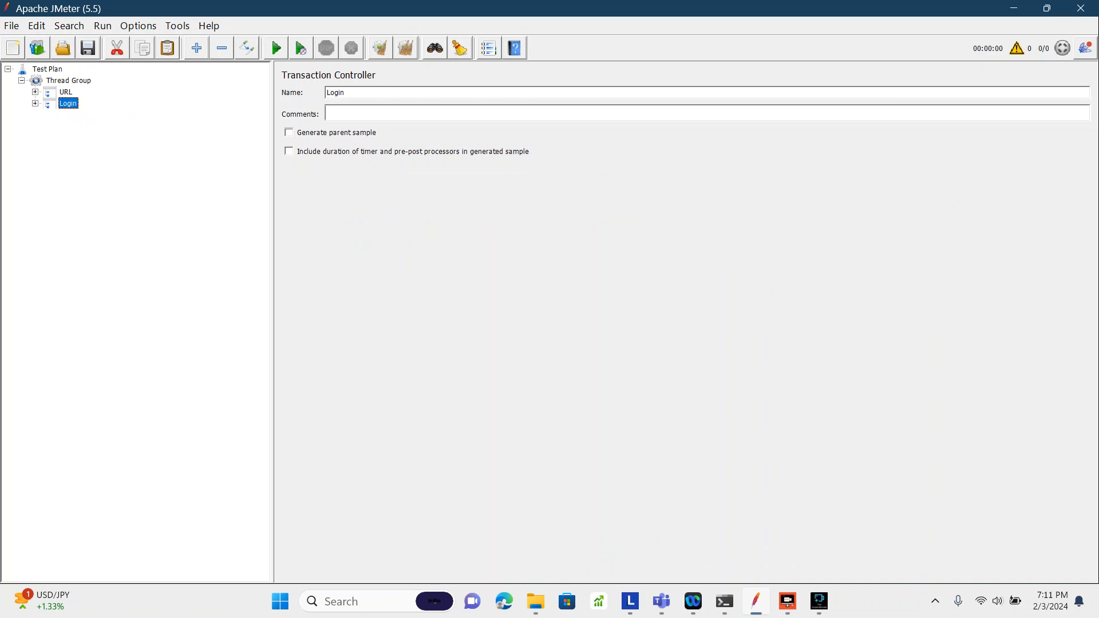
- Add a third Transaction Controller under the thread group and name it Logout
key(Left)
right_click(66, 83)
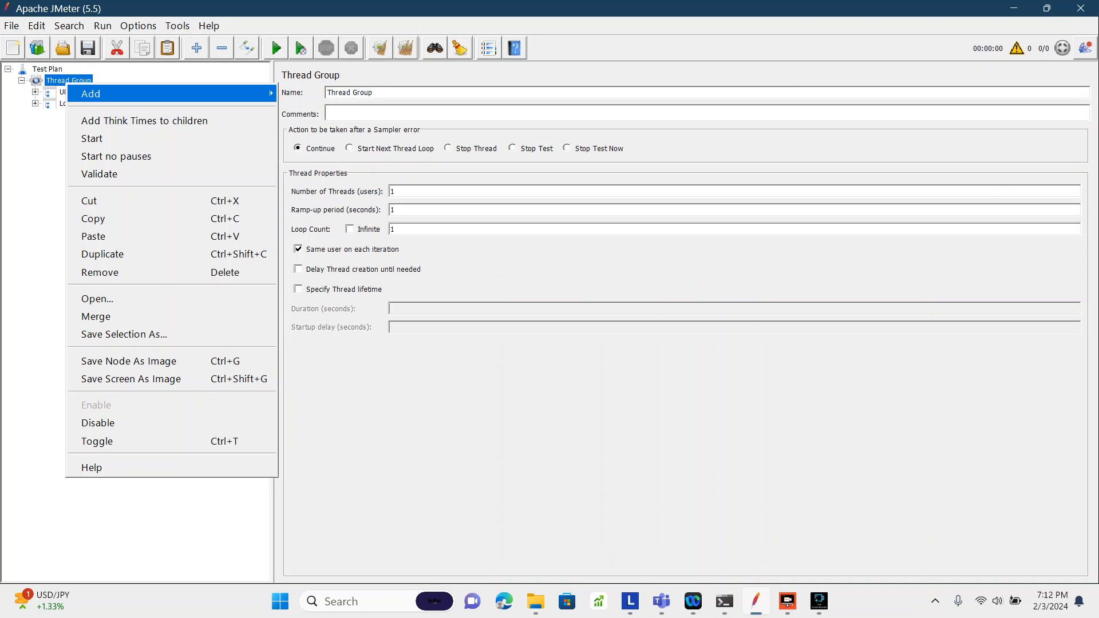
mouse_move(92, 93)
mouse_move(325, 120)
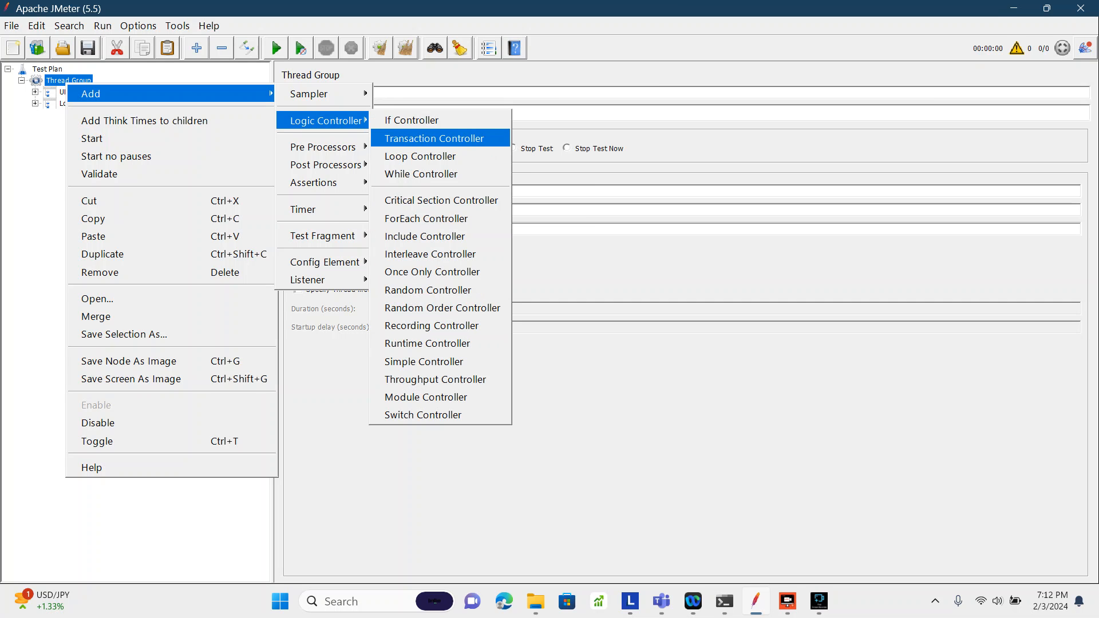
click(434, 138)
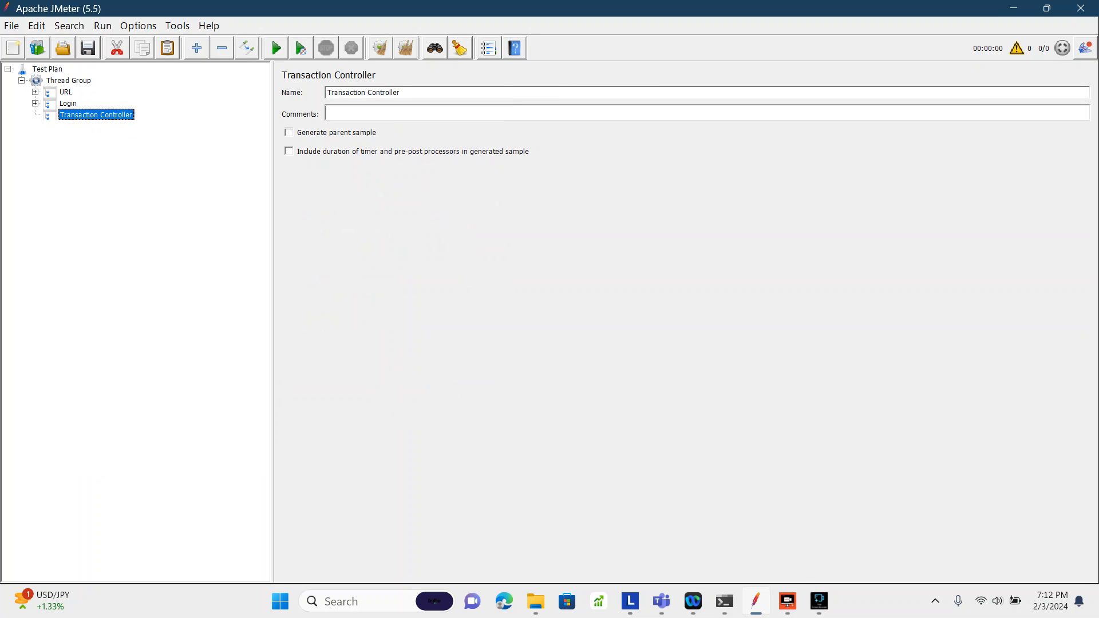
drag(401, 92, 327, 92)
text(Logout)
click(68, 104)
click(71, 116)
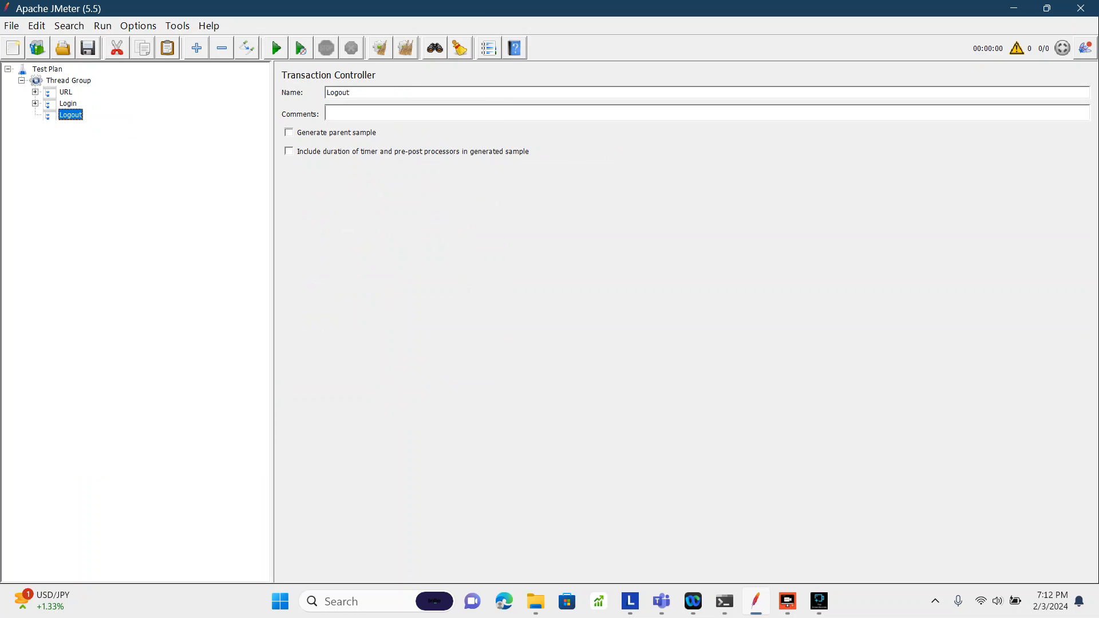
- Add an HTTP Request sampler under the Logout transaction controller, then collapse the Logout branch
right_click(71, 116)
mouse_move(107, 127)
mouse_move(316, 127)
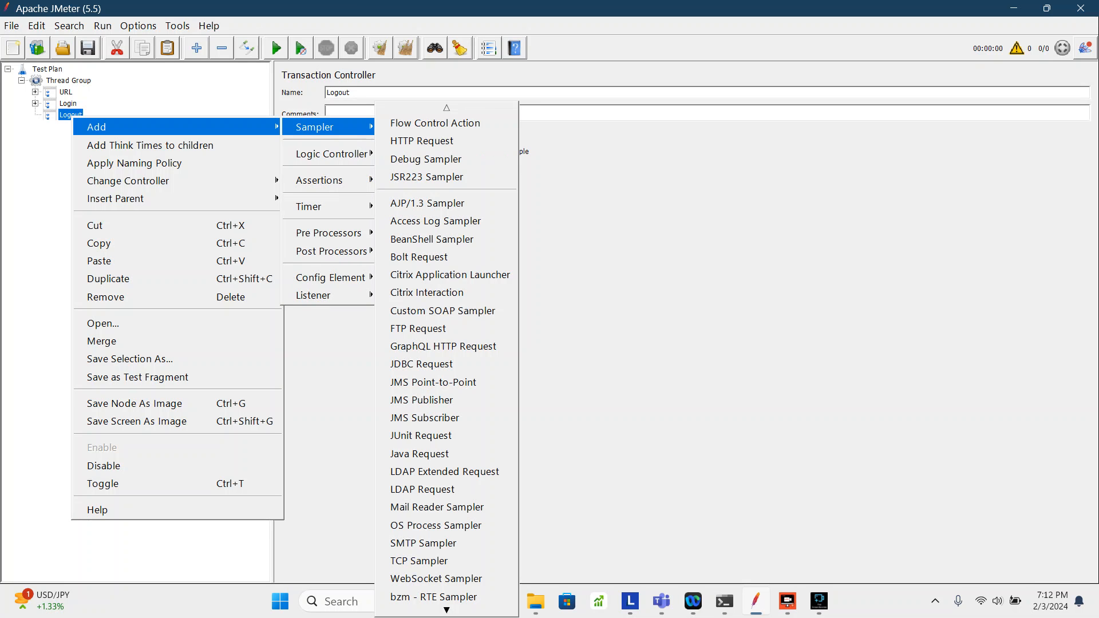
click(435, 140)
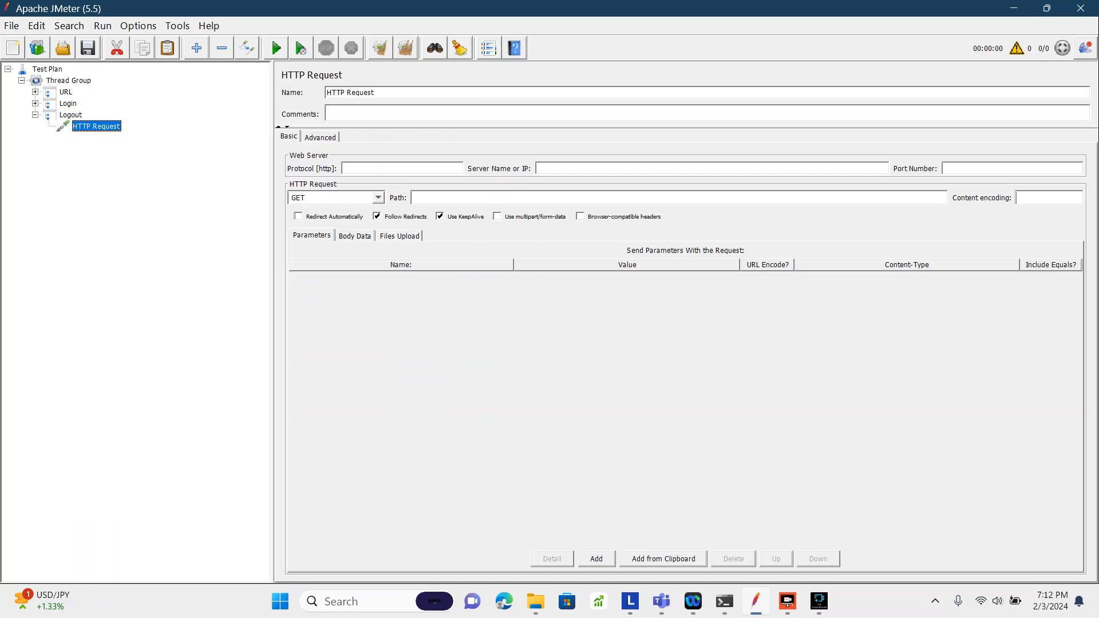
click(66, 92)
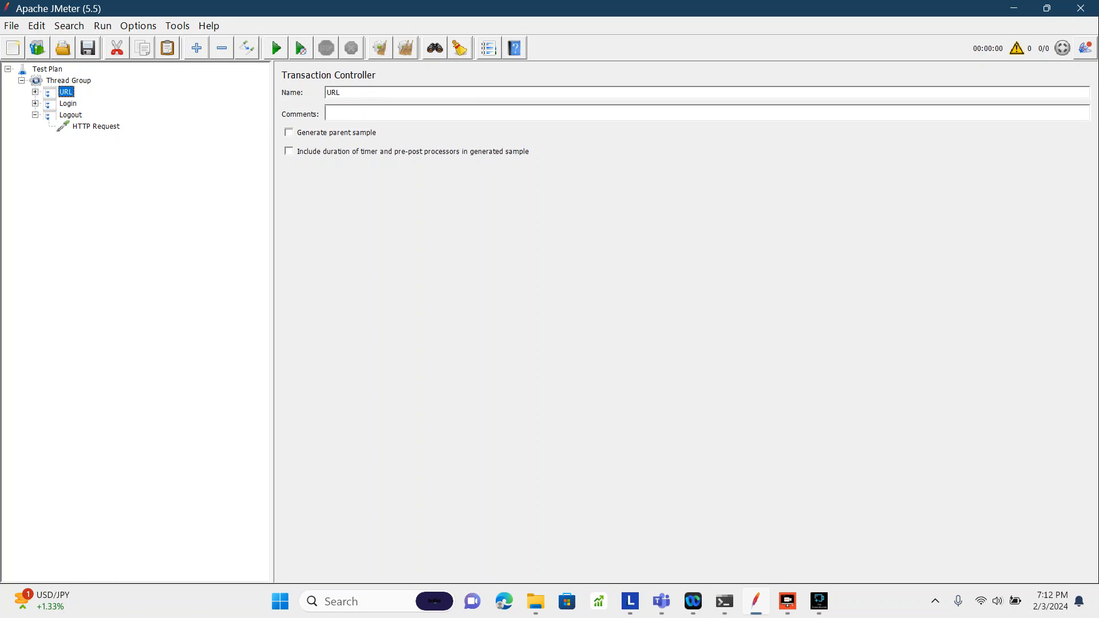
click(36, 115)
click(36, 92)
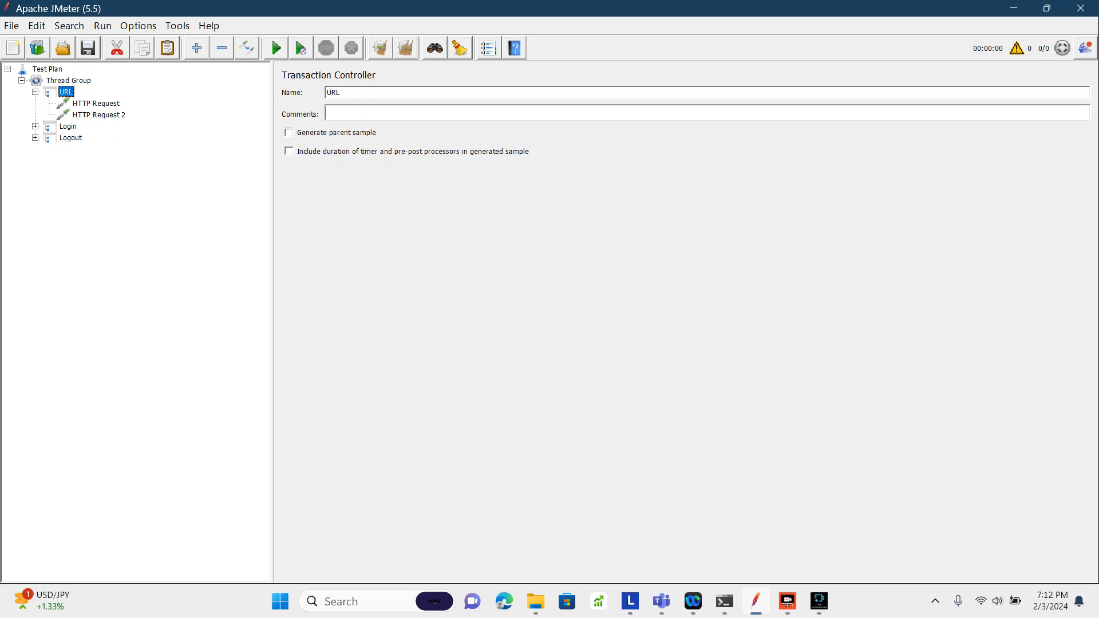
key(Left)
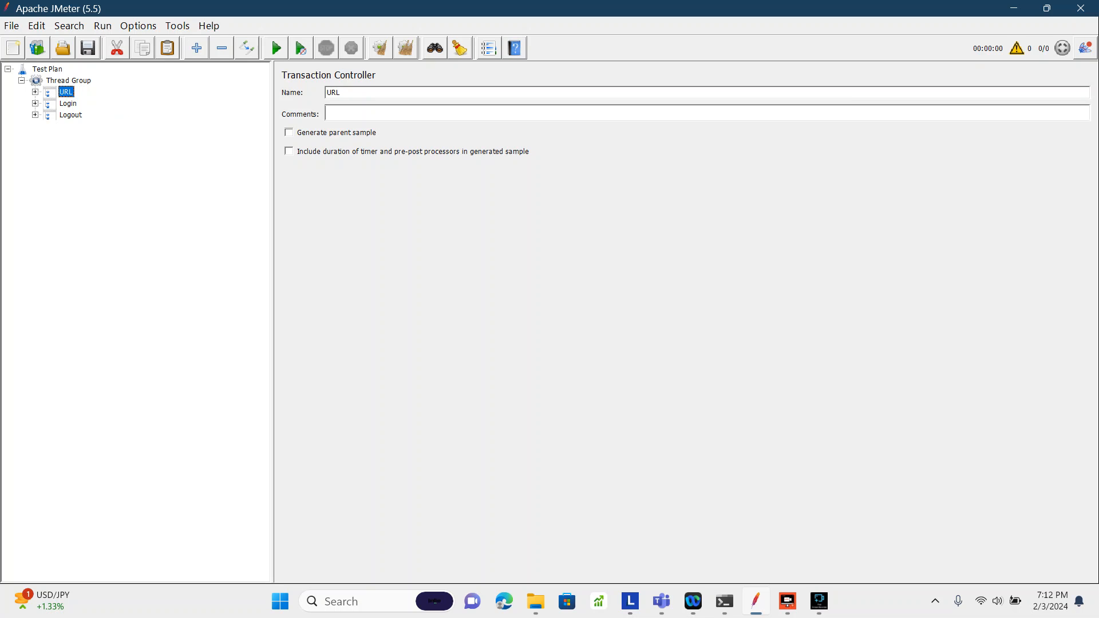
key(Down)
key(Down)
- Add a Uniform Random Timer under the first HTTP Request of the URL transaction controller
click(36, 92)
click(95, 103)
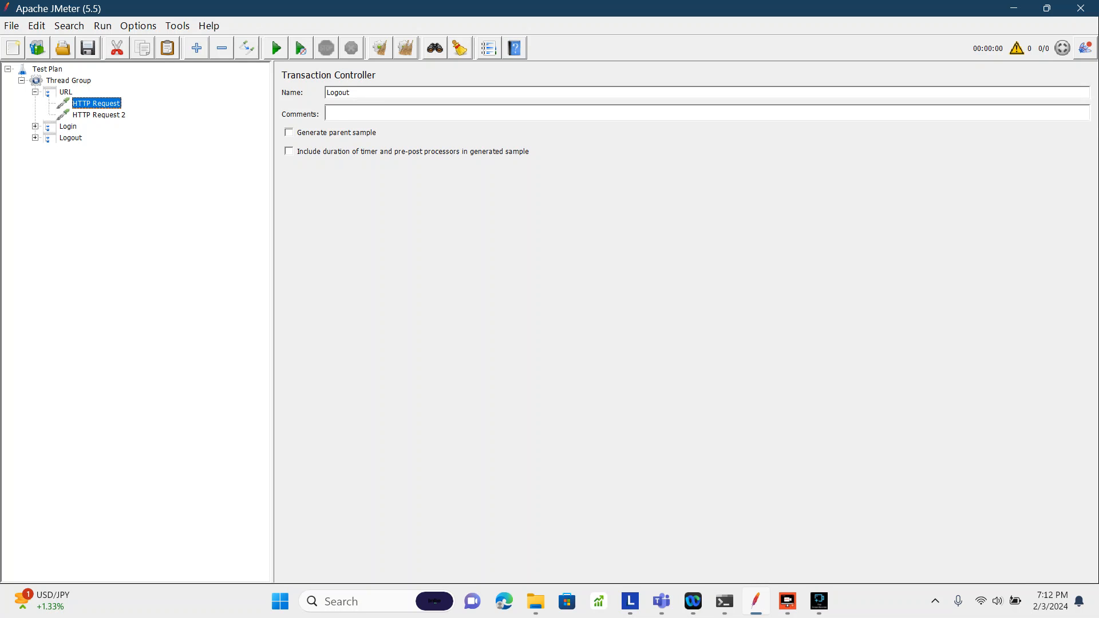
right_click(83, 102)
mouse_move(171, 111)
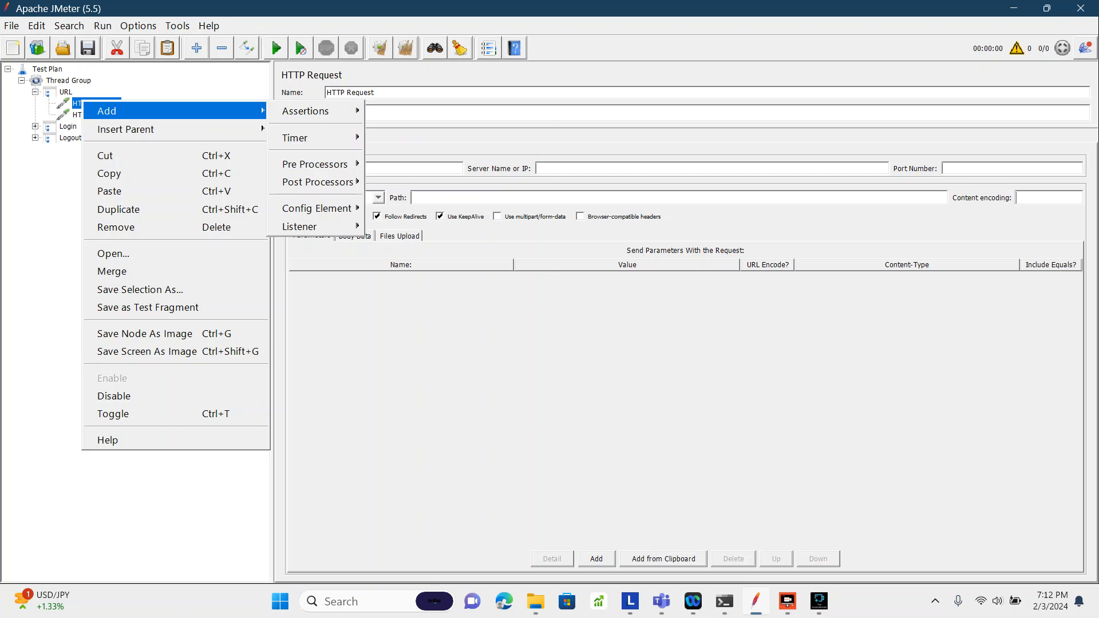
mouse_move(314, 138)
click(430, 155)
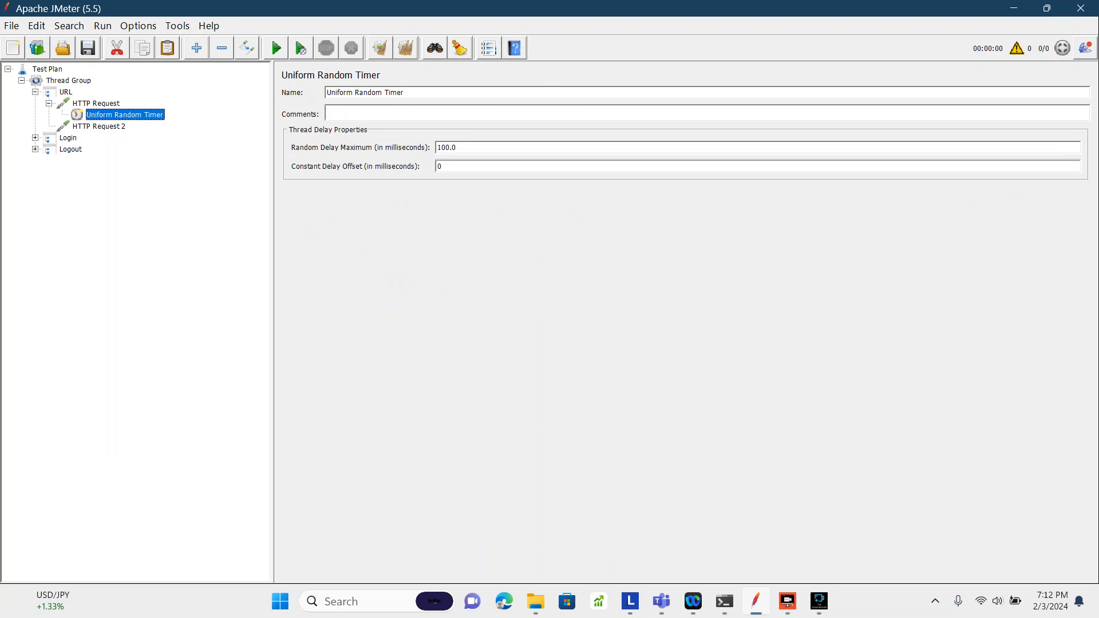
click(50, 104)
key(Right)
key(Right)
right_click(100, 114)
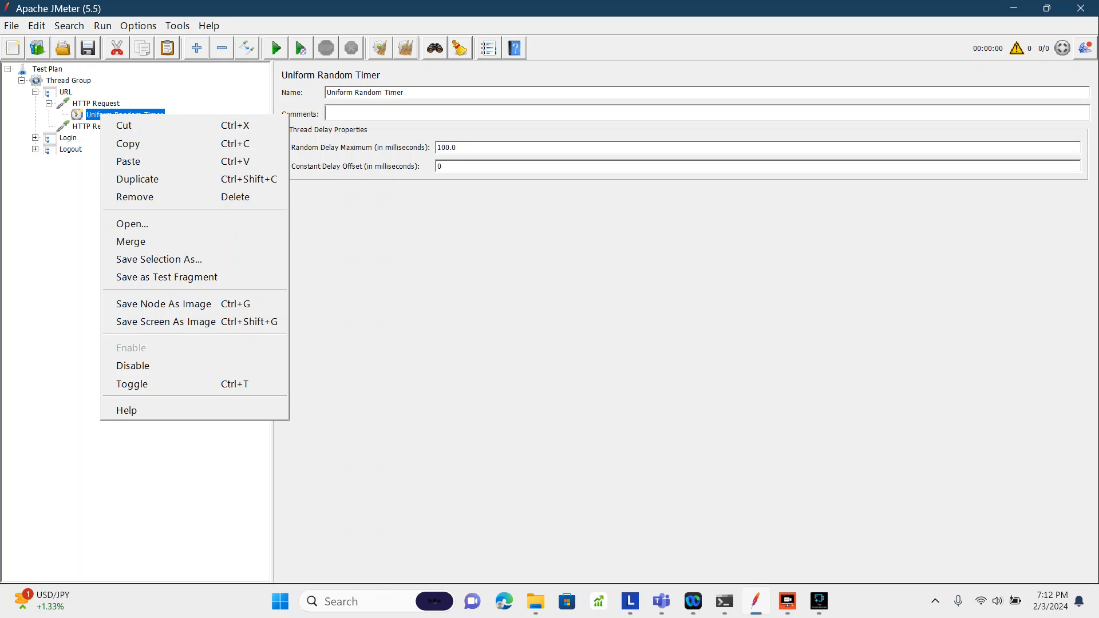
key(Escape)
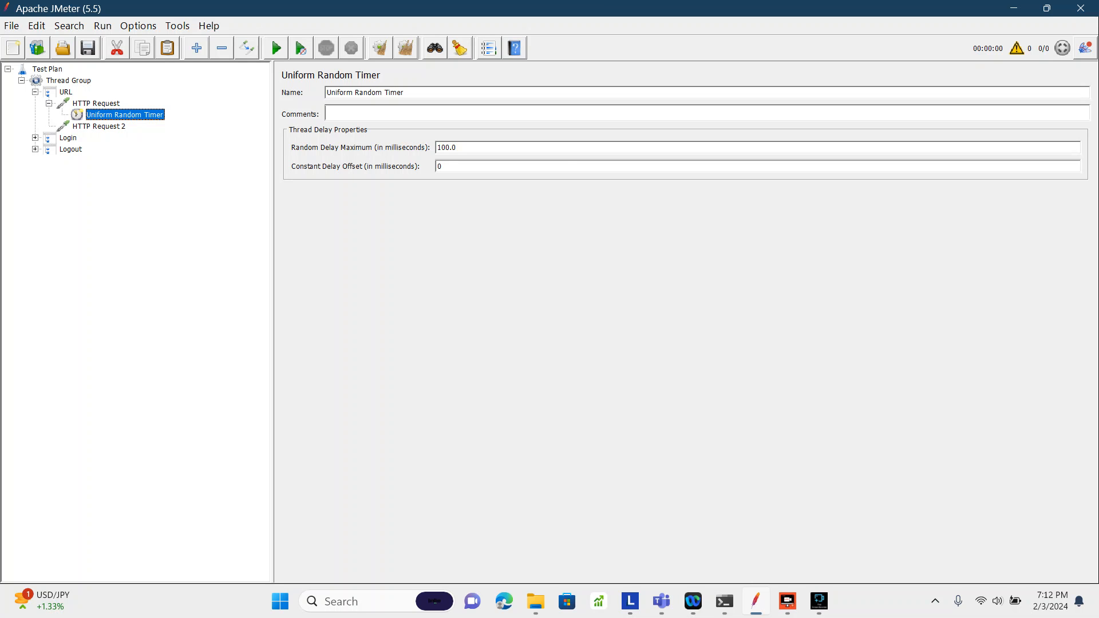
key(Left)
key(Left)
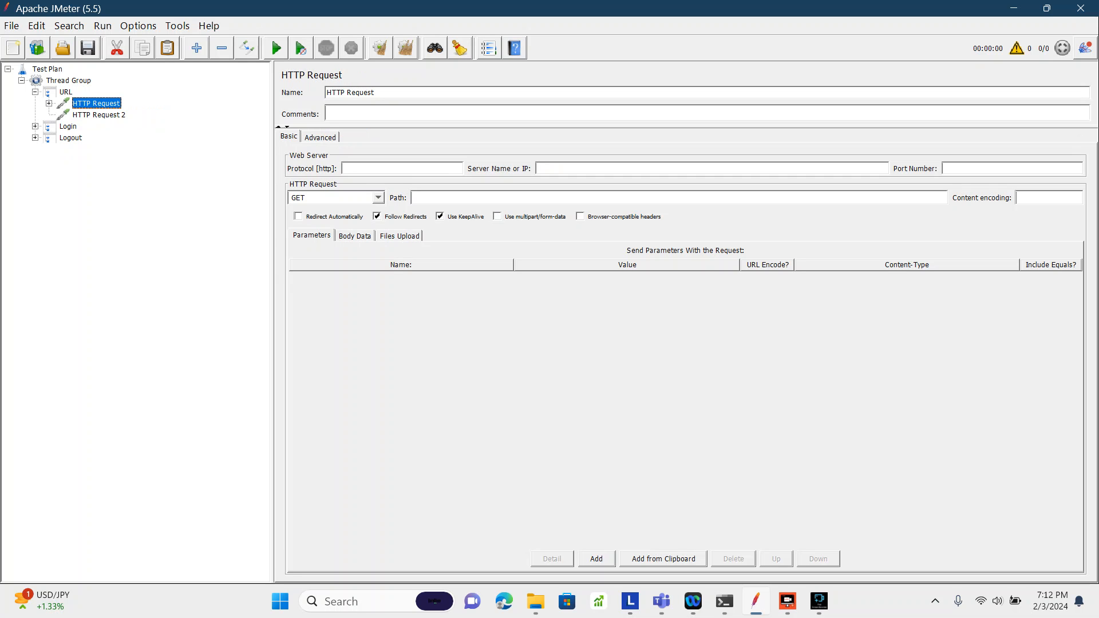
- Add a Constant Timer directly under the Thread Group and set its thread delay to 3000 milliseconds
click(68, 81)
right_click(62, 83)
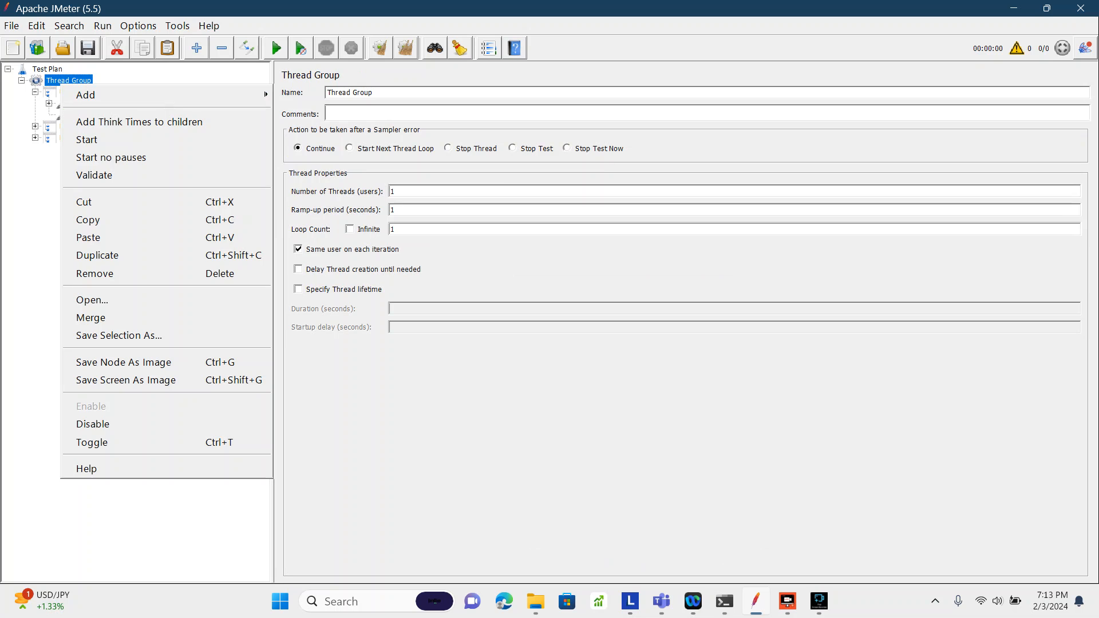
mouse_move(114, 94)
mouse_move(309, 210)
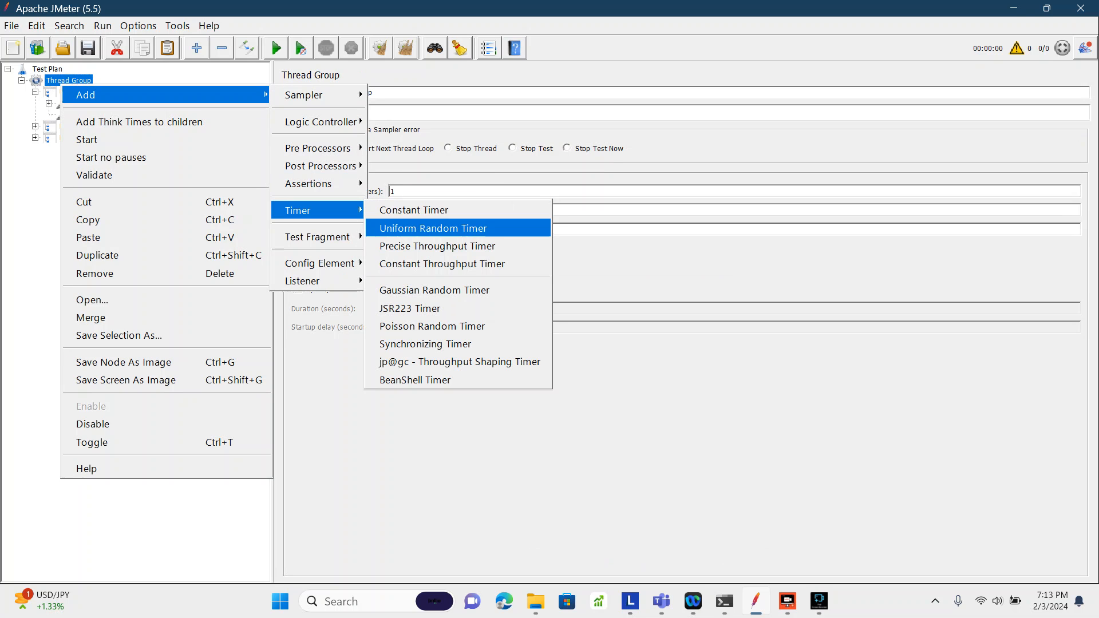
click(413, 210)
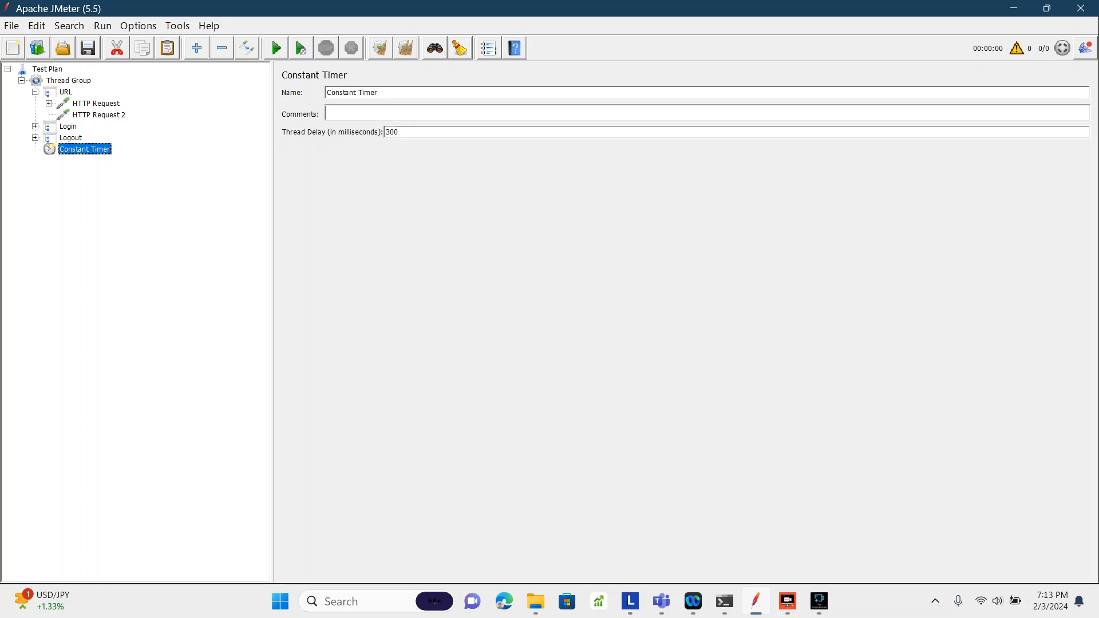
text(0)
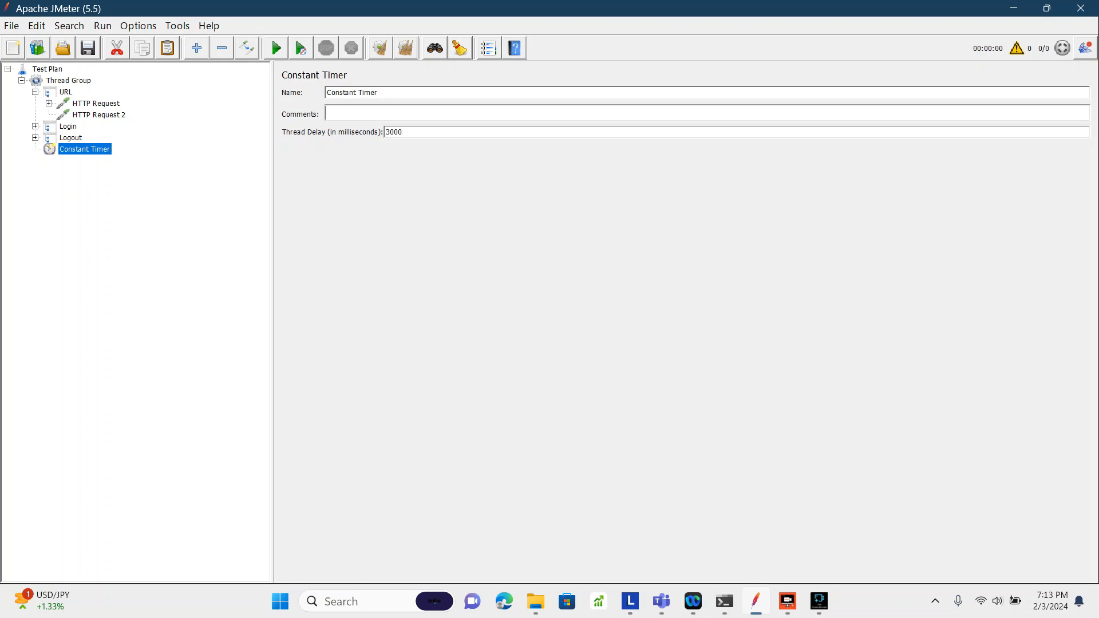
- Examine the hierarchy from the Test Plan through the URL controller's first HTTP Request down to the Uniform Random Timer's maximum random delay
click(68, 80)
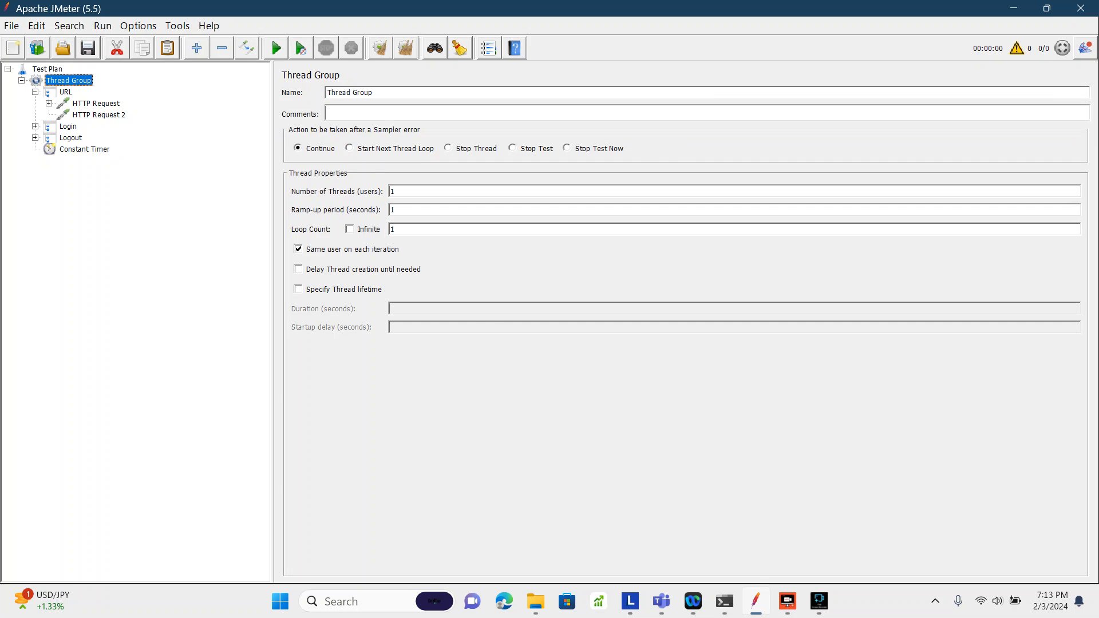
click(47, 70)
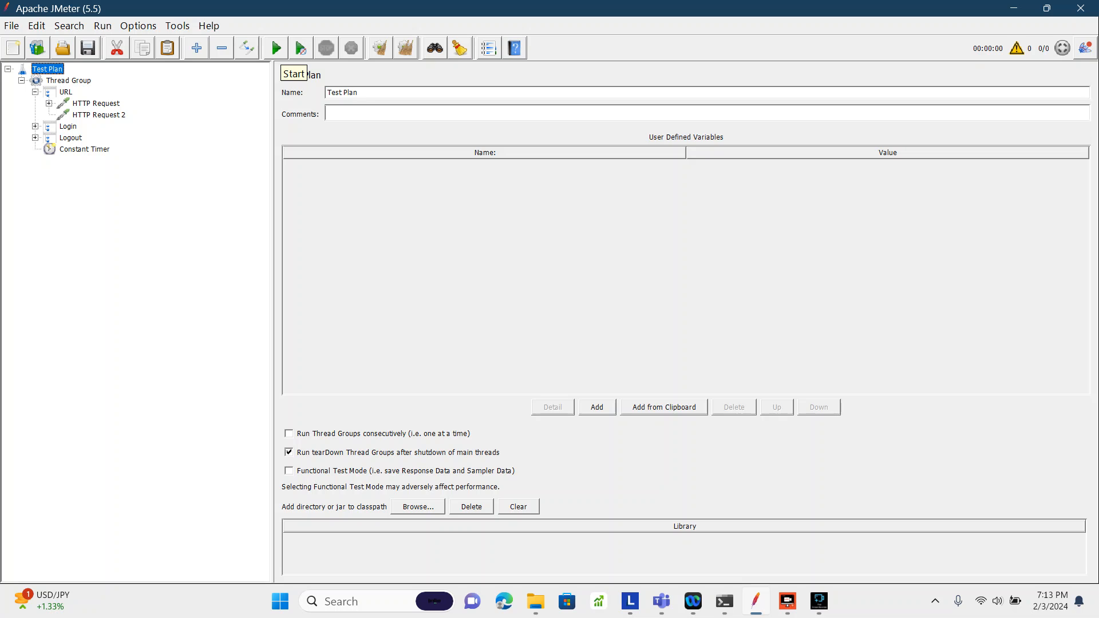
click(68, 81)
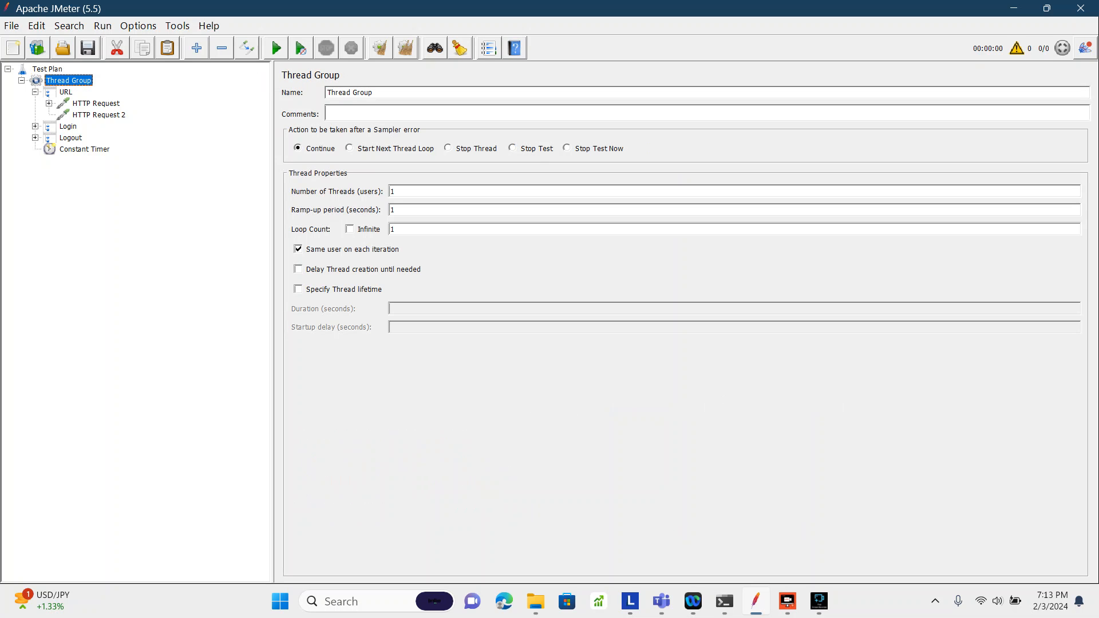
click(66, 92)
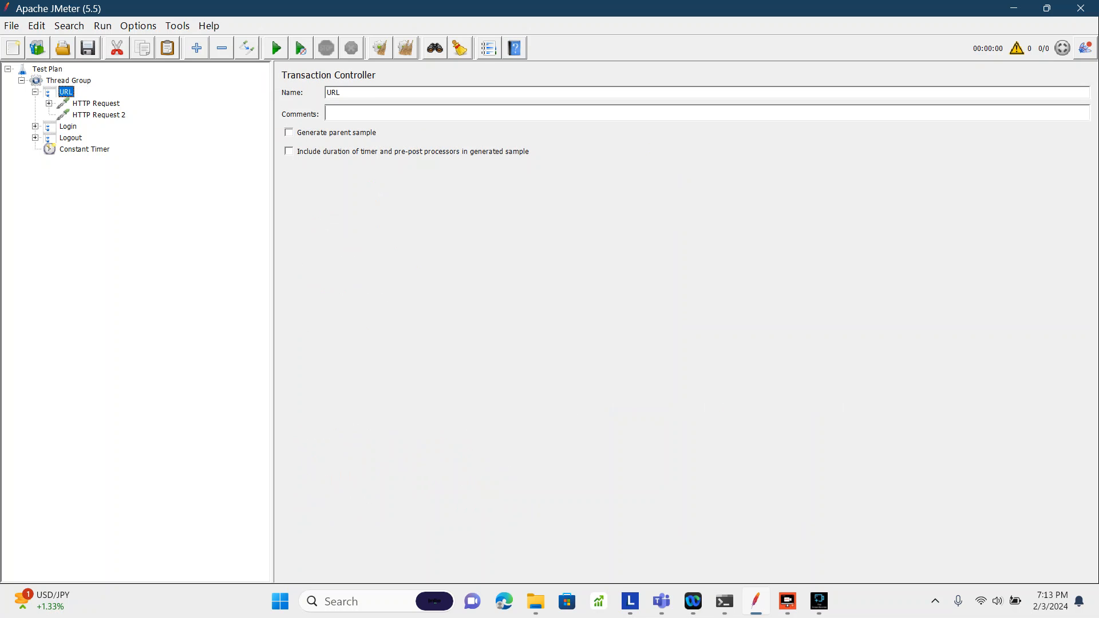
click(96, 104)
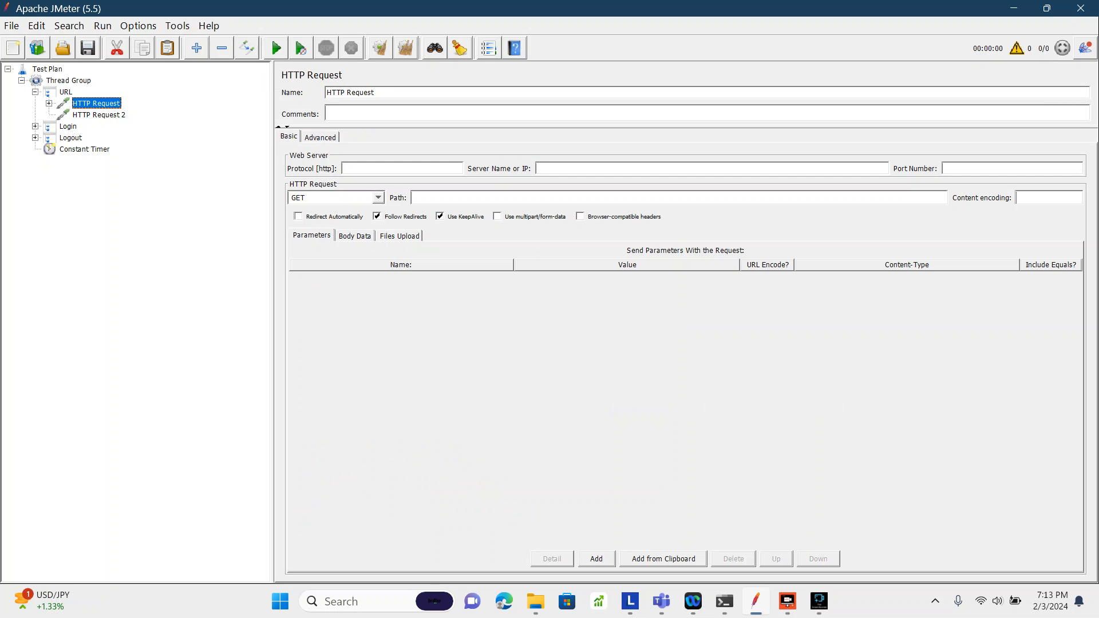
click(49, 103)
click(125, 115)
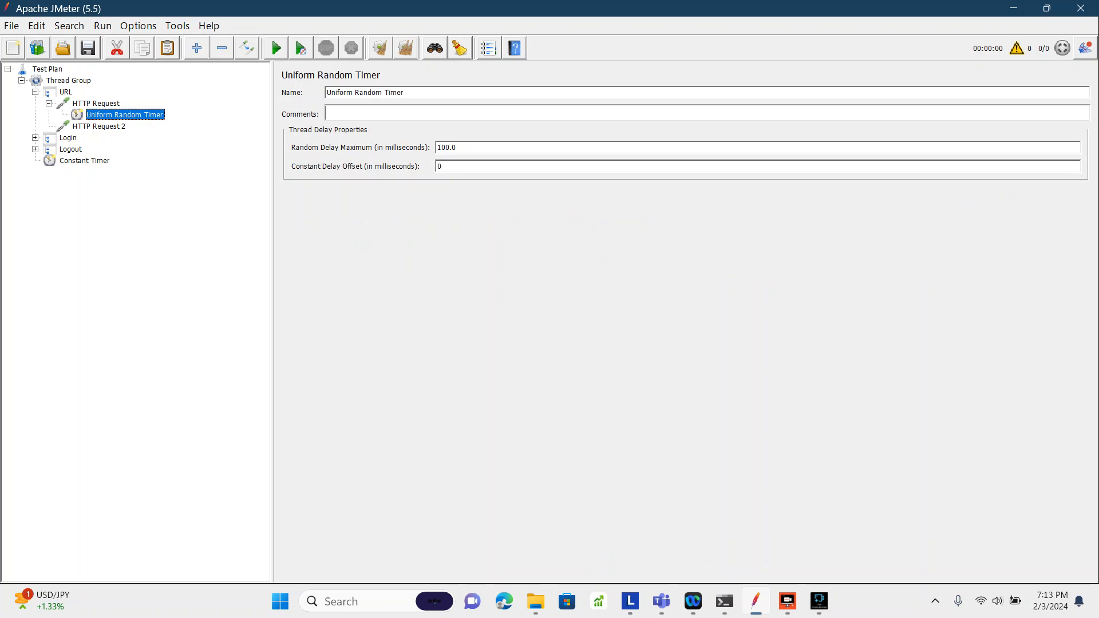
double_click(446, 148)
click(456, 148)
click(456, 148)
double_click(442, 148)
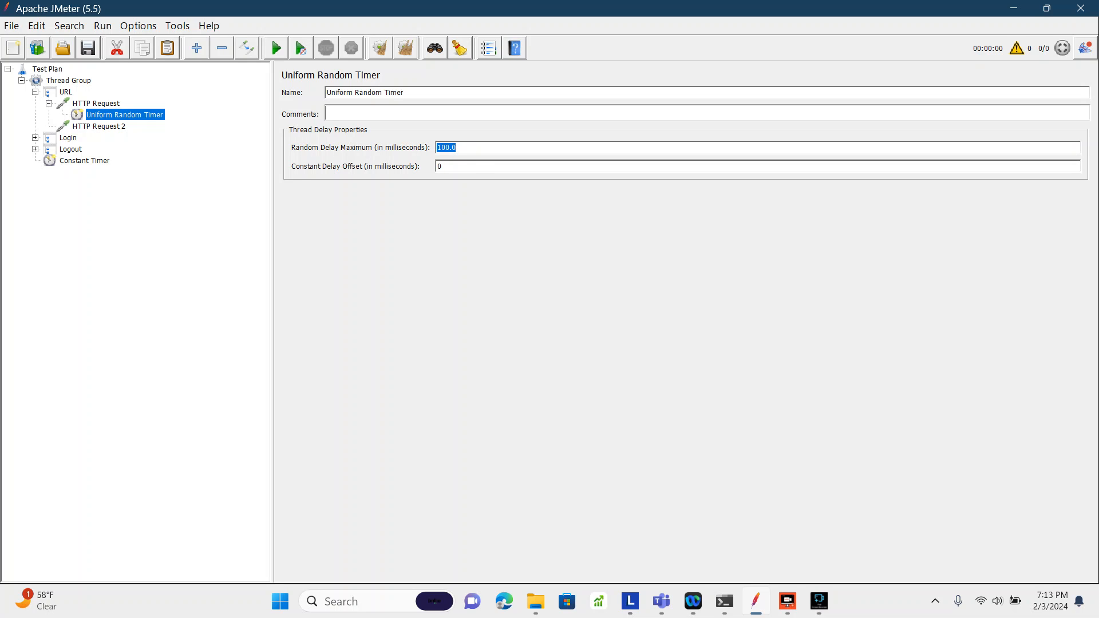
double_click(456, 148)
click(457, 147)
- Compare the URL controller's two HTTP requests with the sampler-level Uniform Random Timer and the thread-group-level Constant Timer
click(96, 104)
click(125, 115)
click(85, 161)
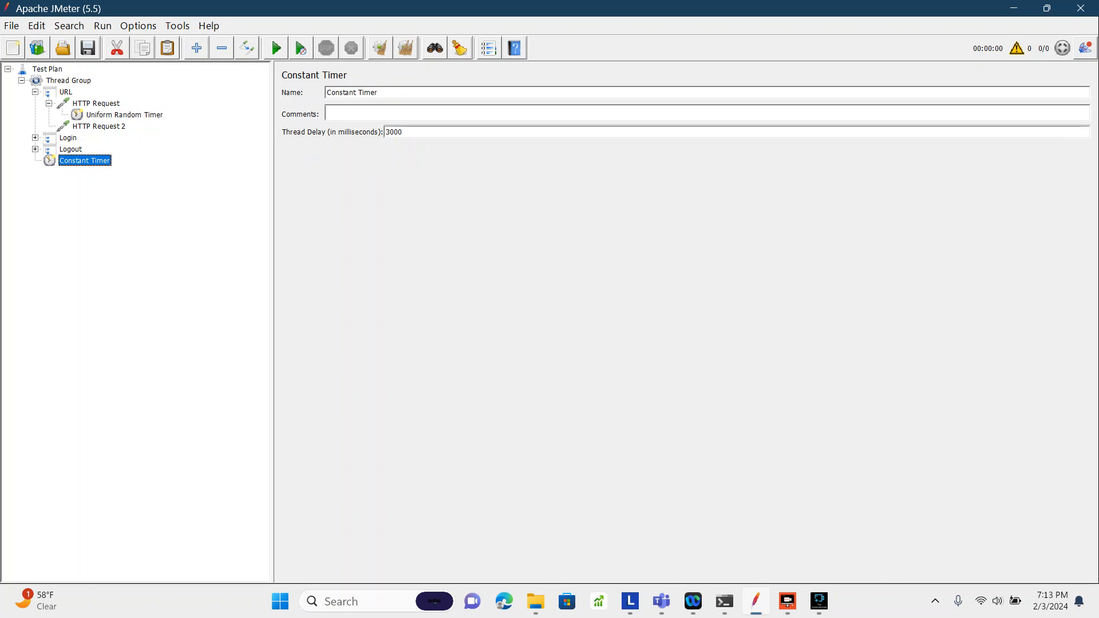
double_click(393, 132)
click(96, 103)
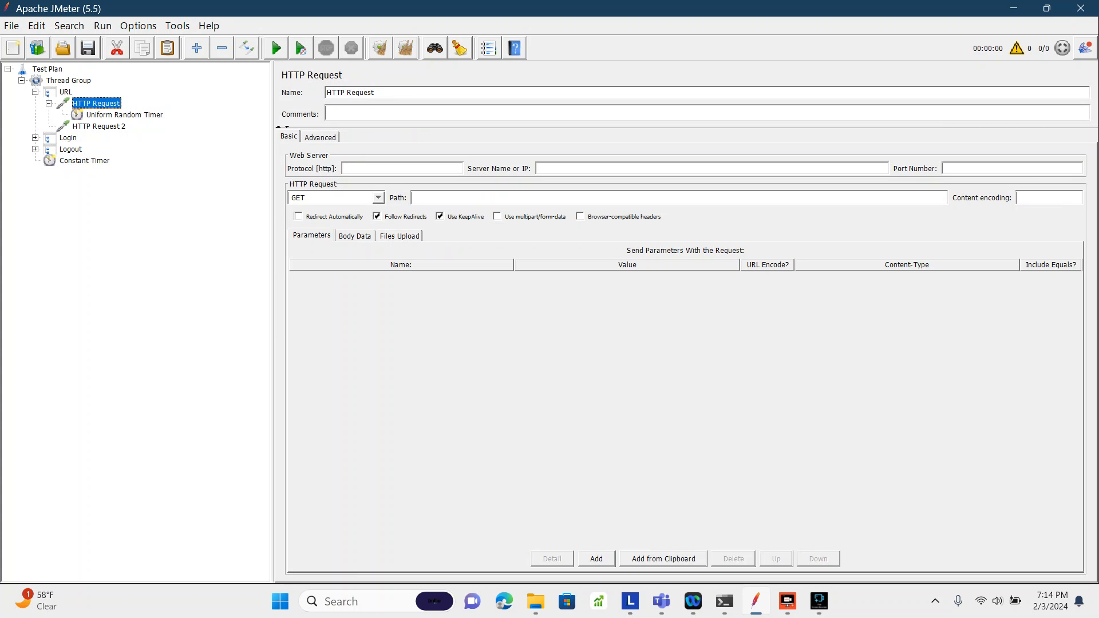
click(99, 126)
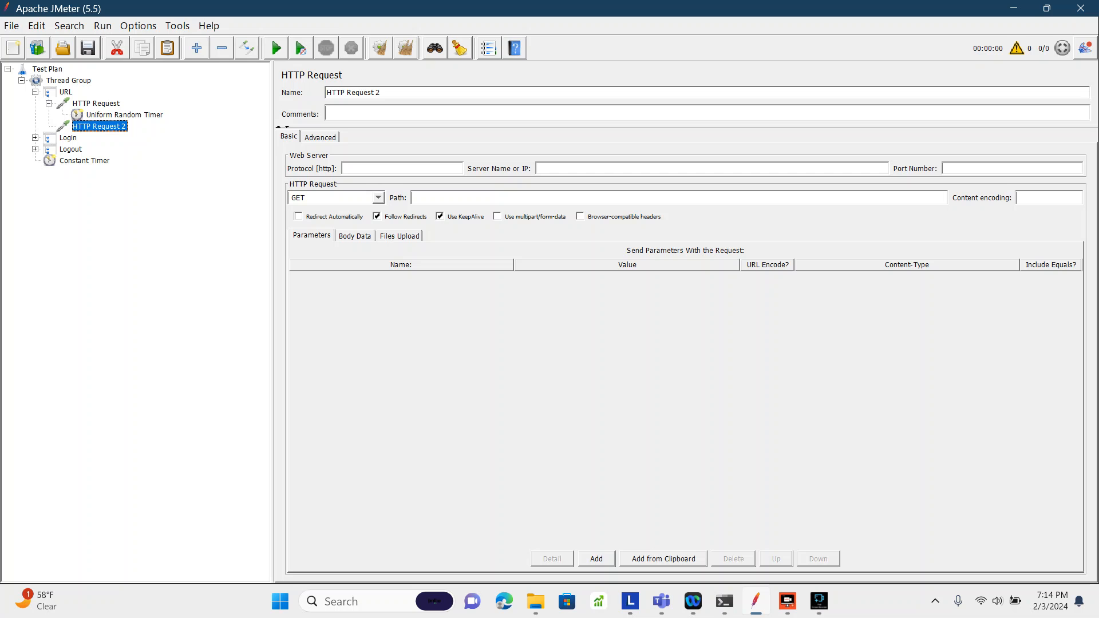
click(84, 160)
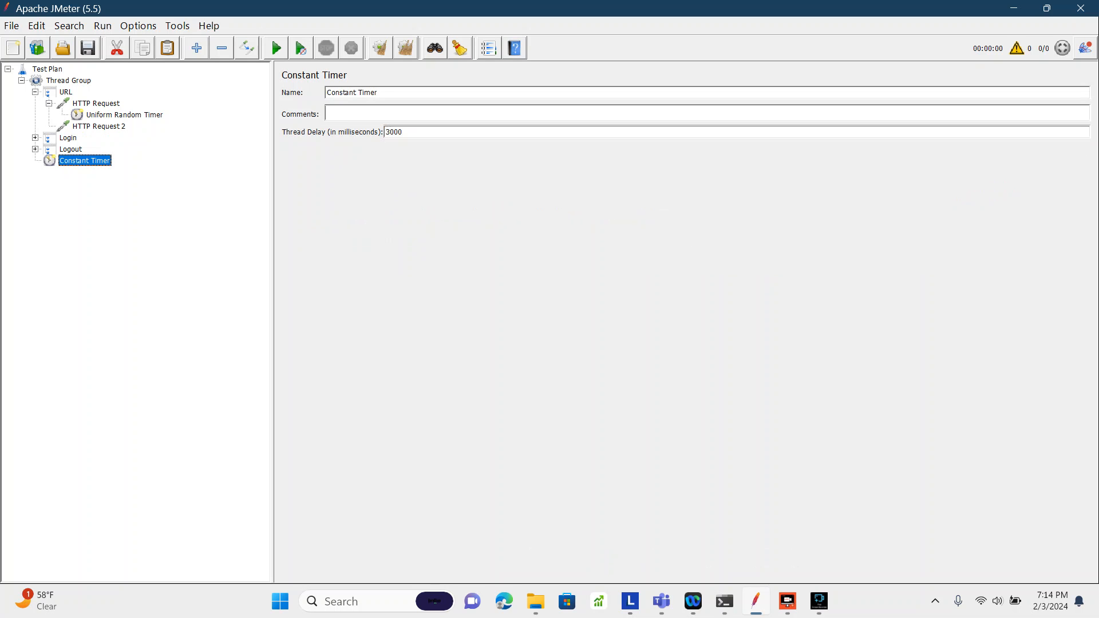
click(99, 127)
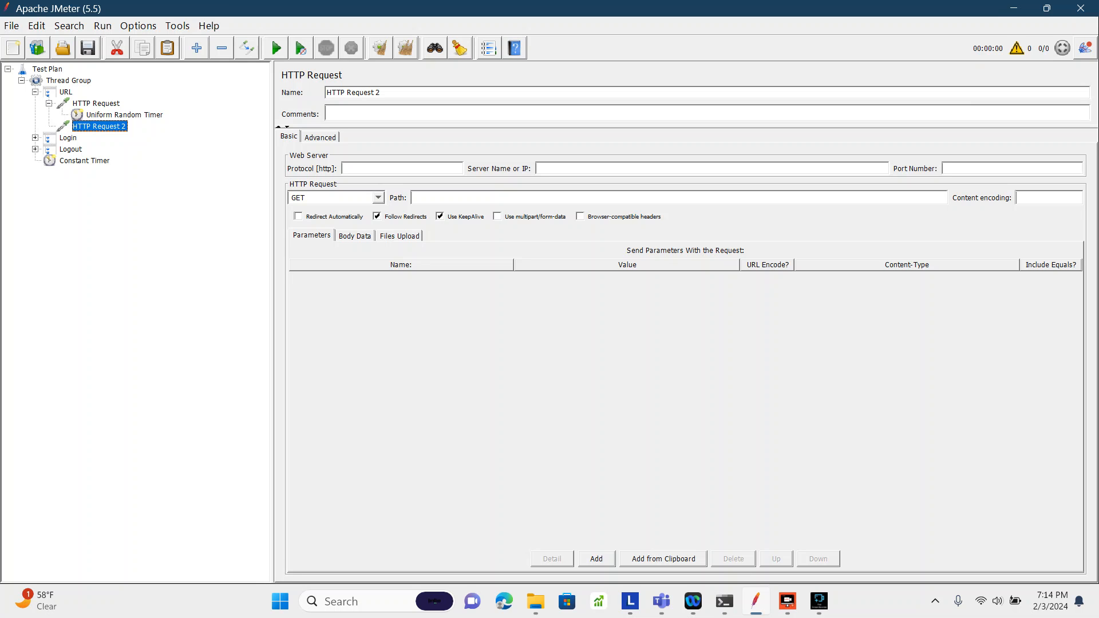
- Review the Constant Timer's scope over the transaction controllers, with the URL and Login branches expanded
click(22, 81)
click(21, 81)
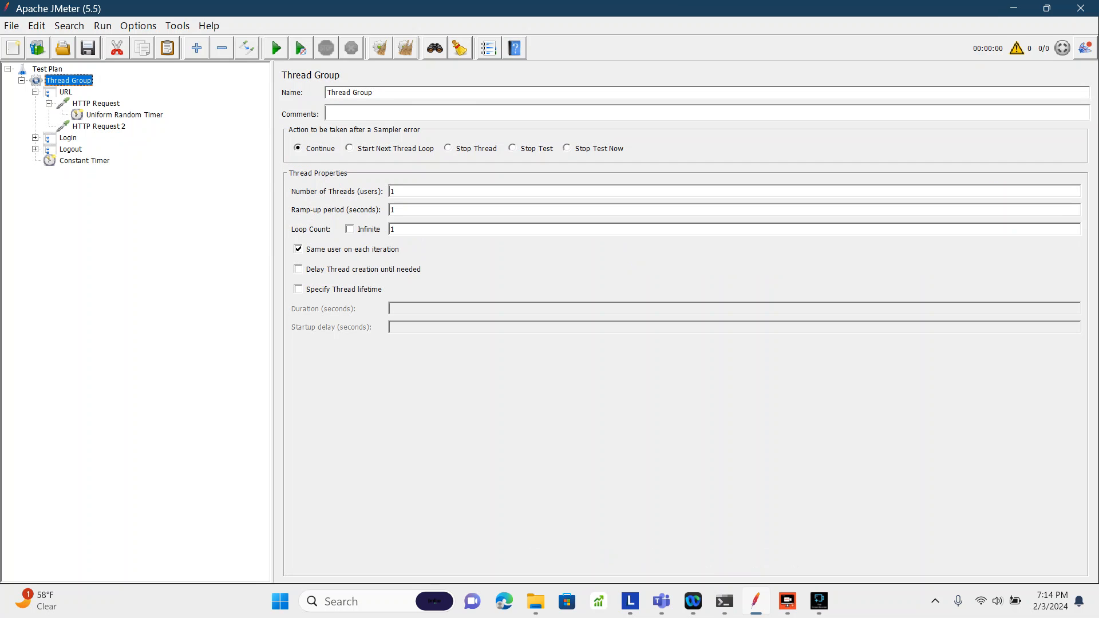
click(35, 92)
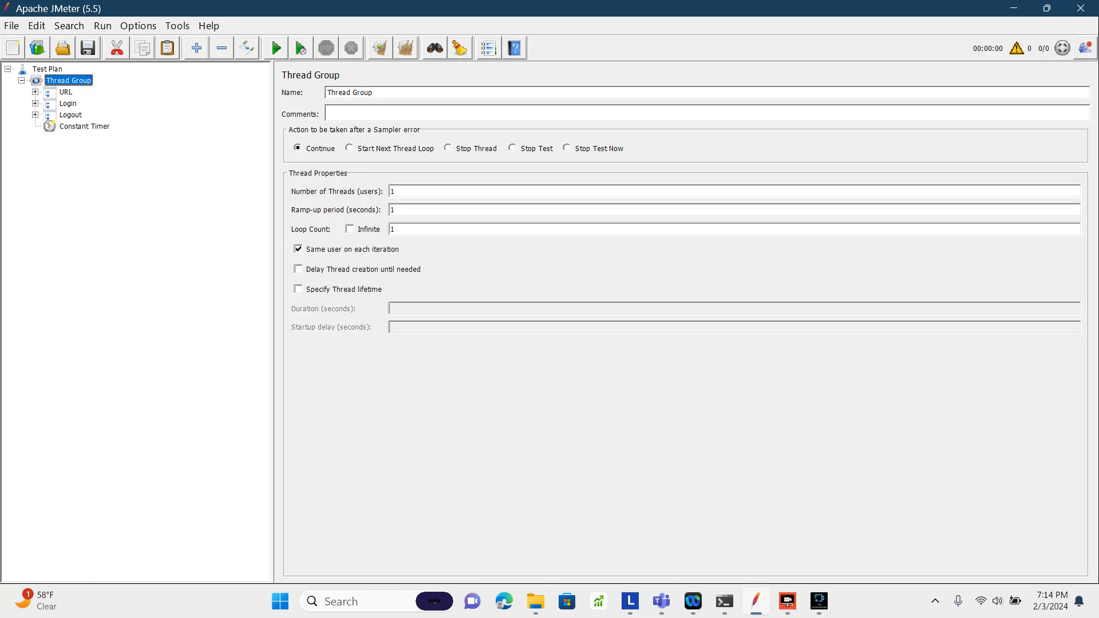
click(85, 127)
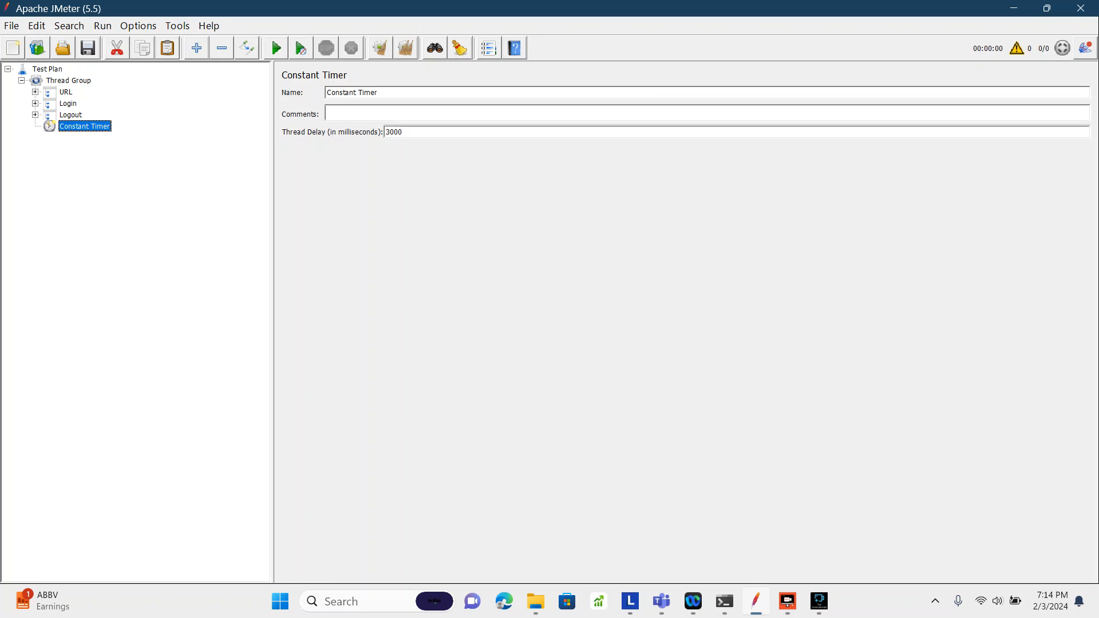
click(36, 92)
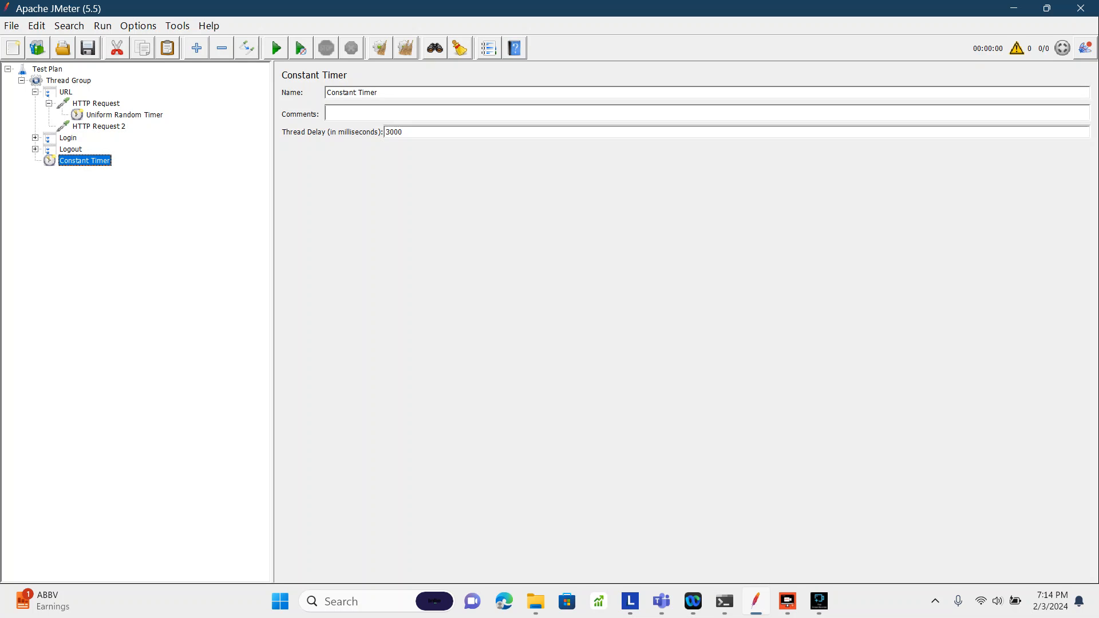
click(34, 137)
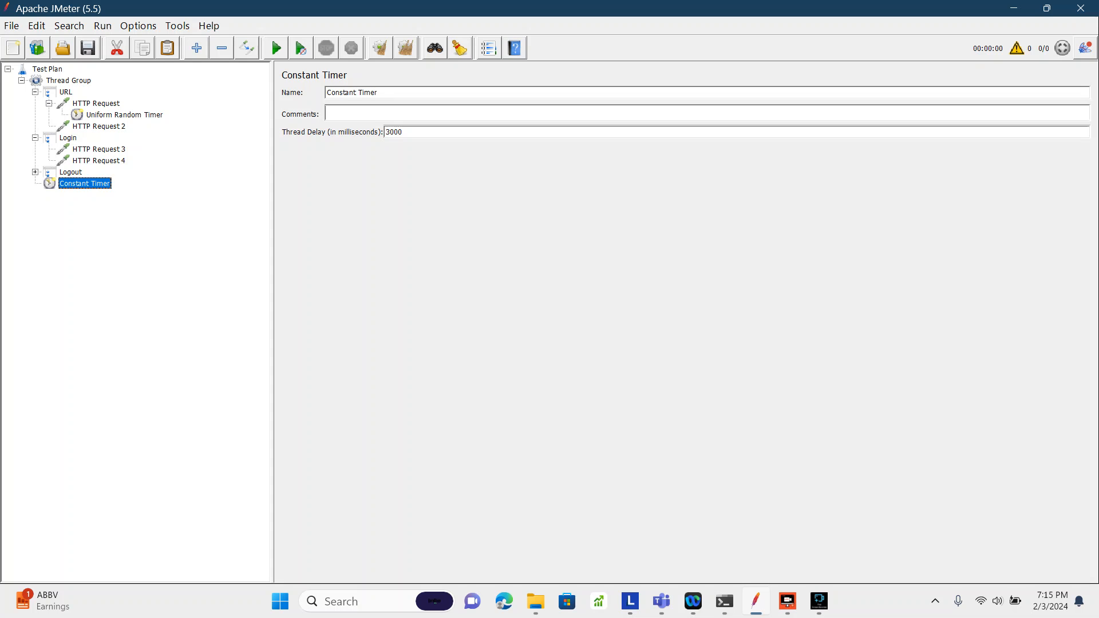
click(68, 81)
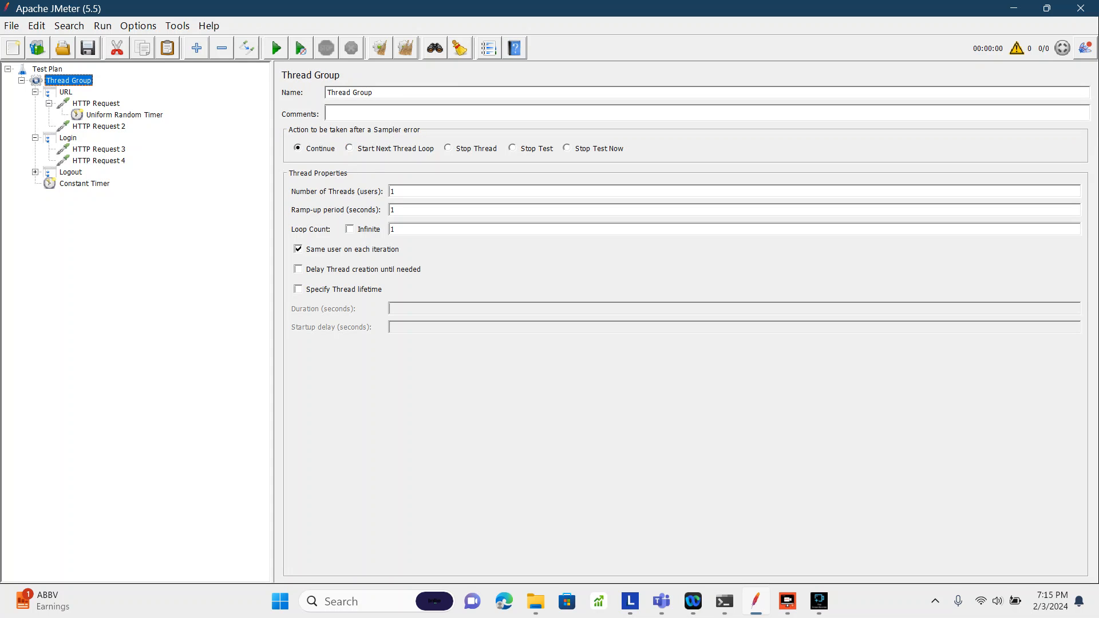
- Remove the Constant Timer from the Thread Group
click(80, 183)
right_click(94, 184)
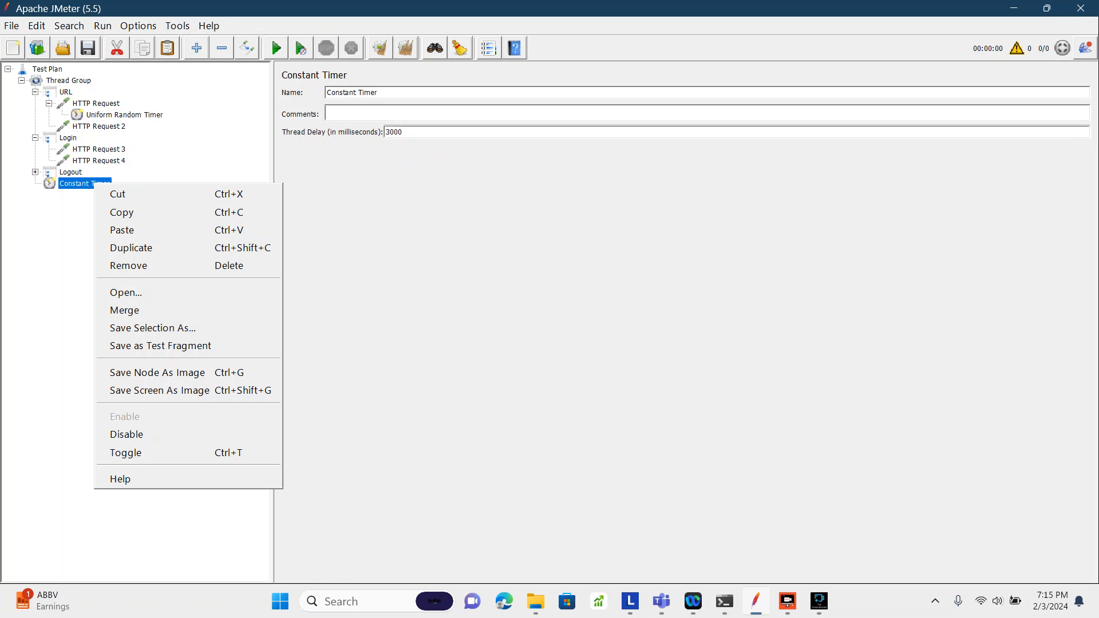
click(128, 266)
key(Return)
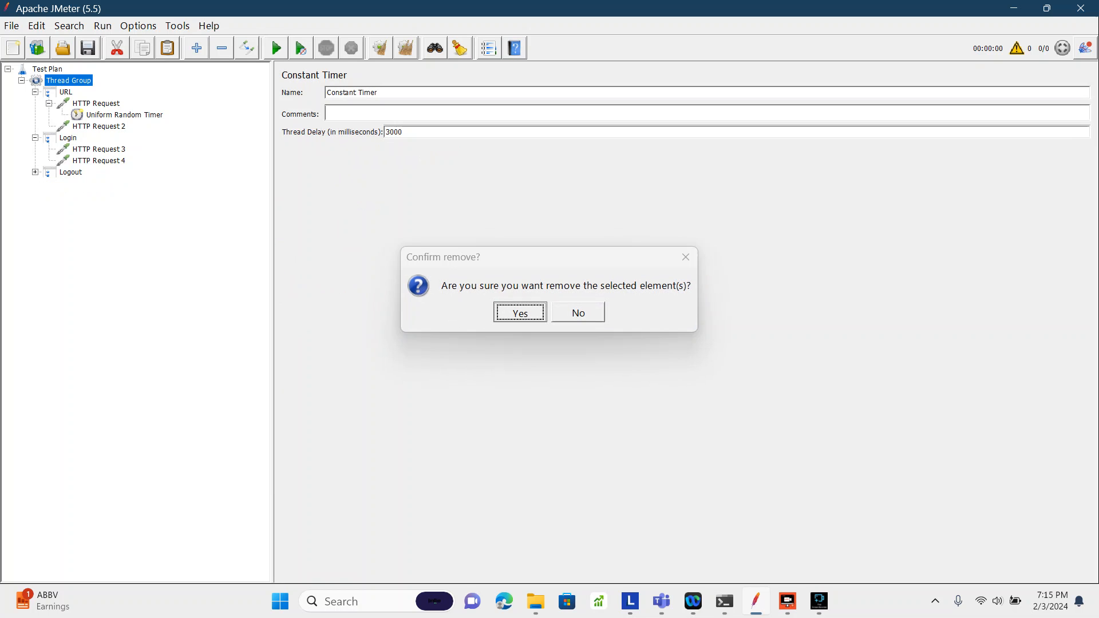
- Remove the Uniform Random Timer from the first HTTP Request of the URL controller
click(124, 115)
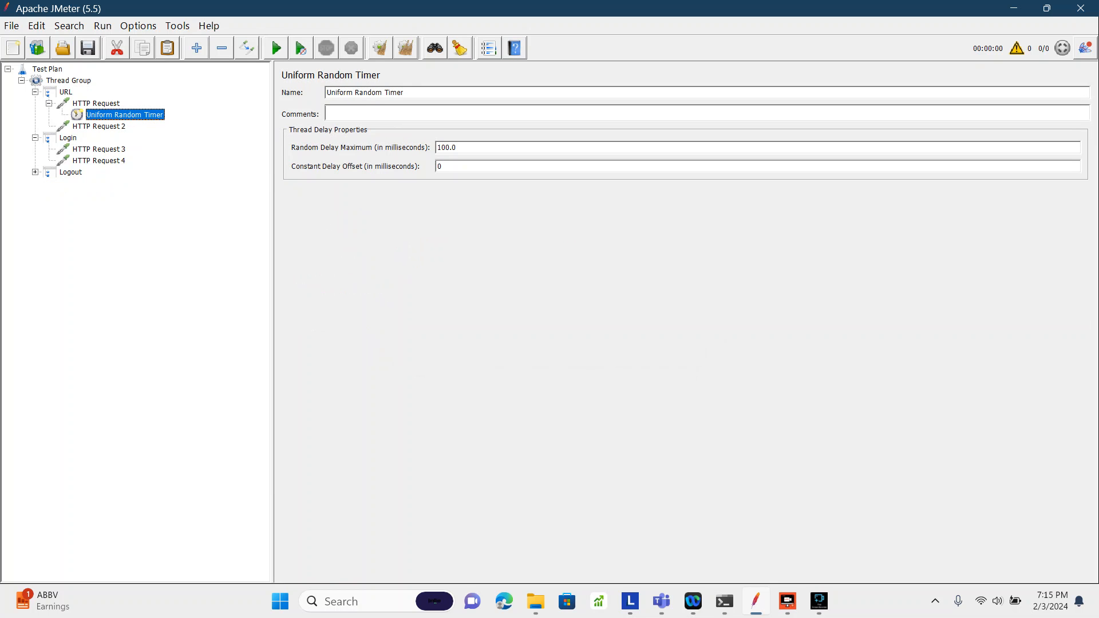
right_click(144, 118)
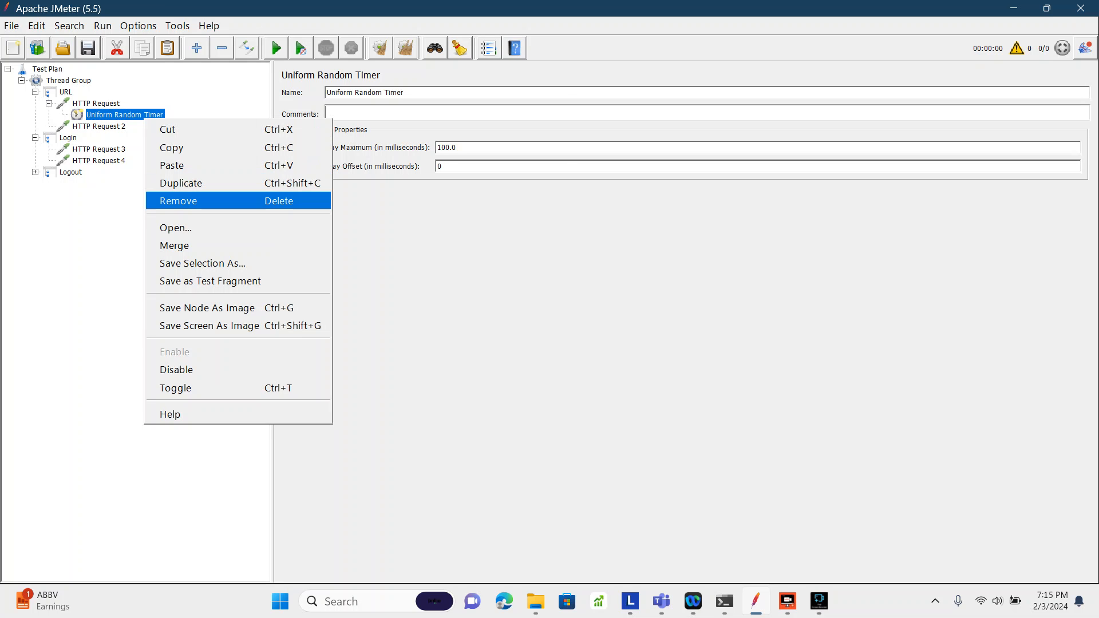
key(Return)
key(Return)
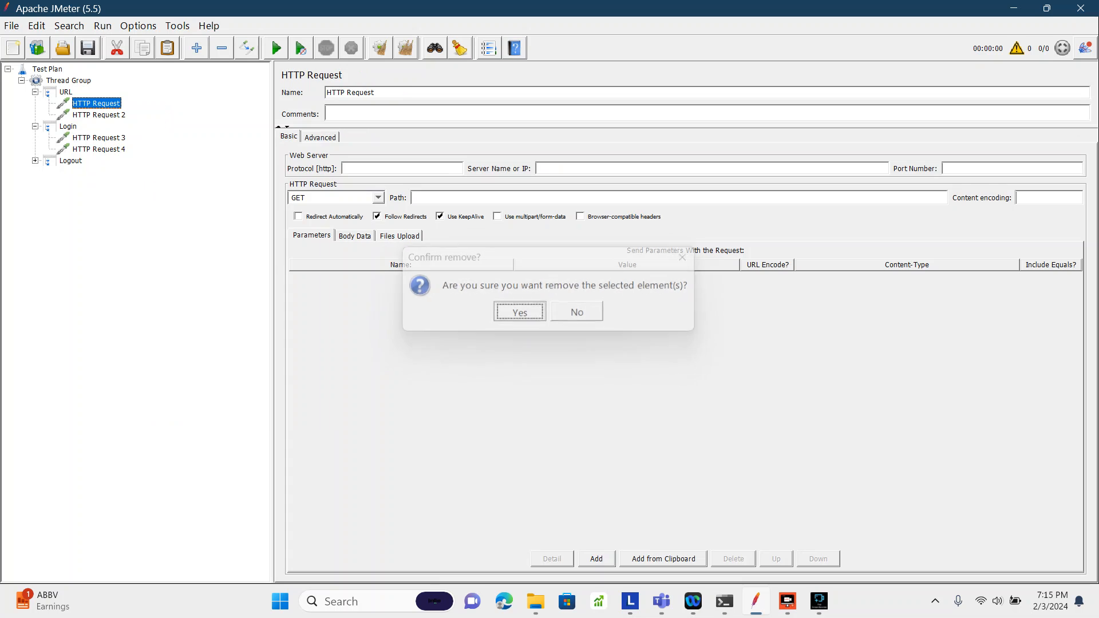
- Expand all branches of the test plan tree to show every HTTP request under URL, Login and Logout
key(Left)
key(Left)
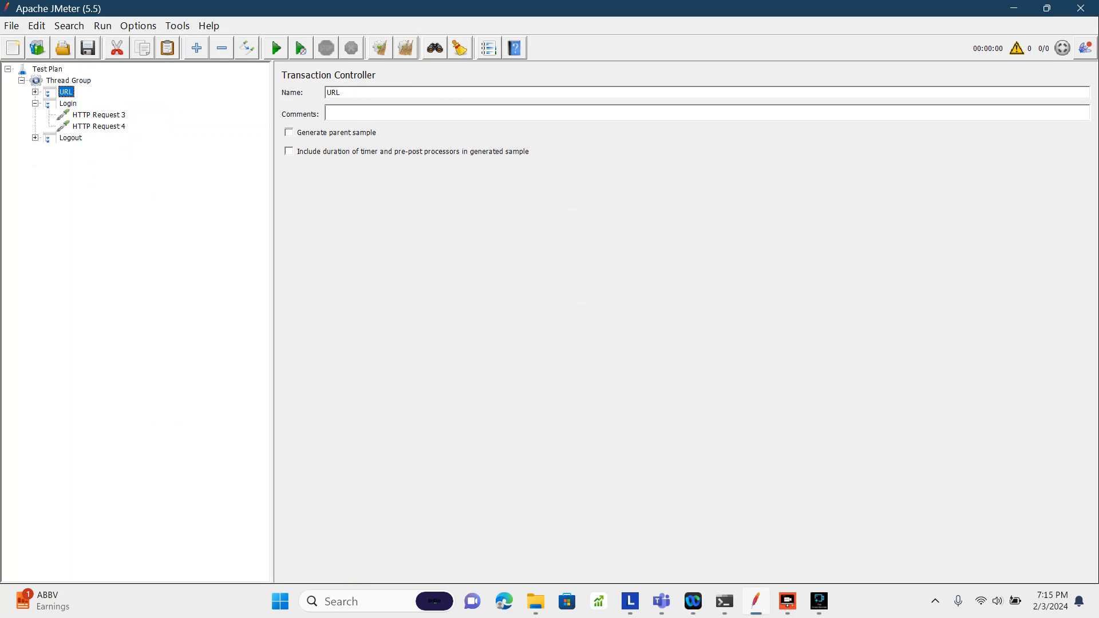
key(Right)
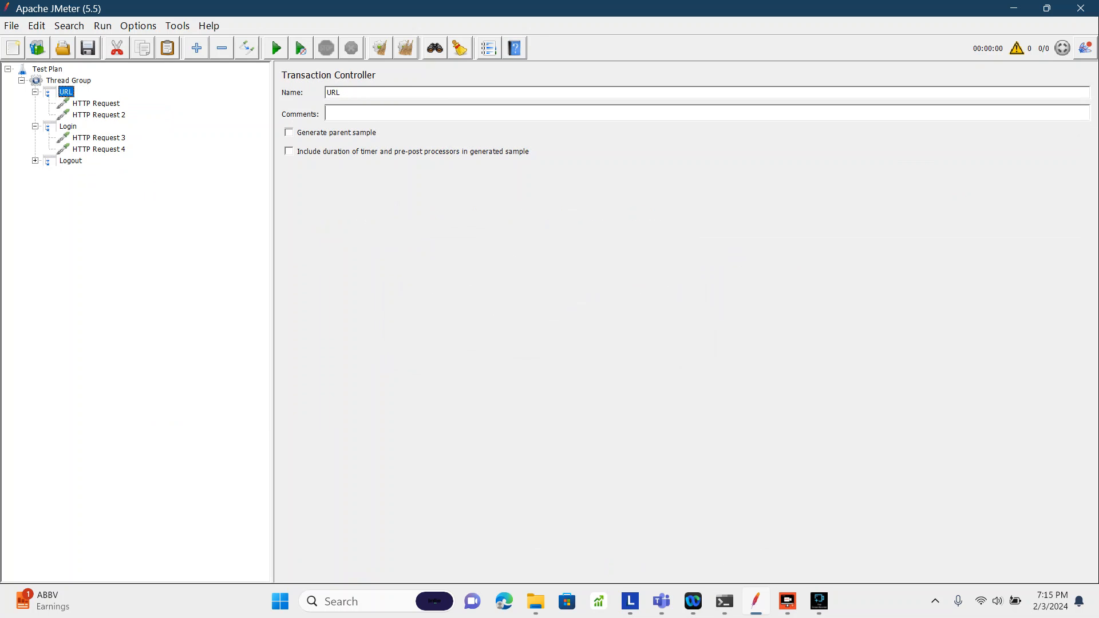
key(Down)
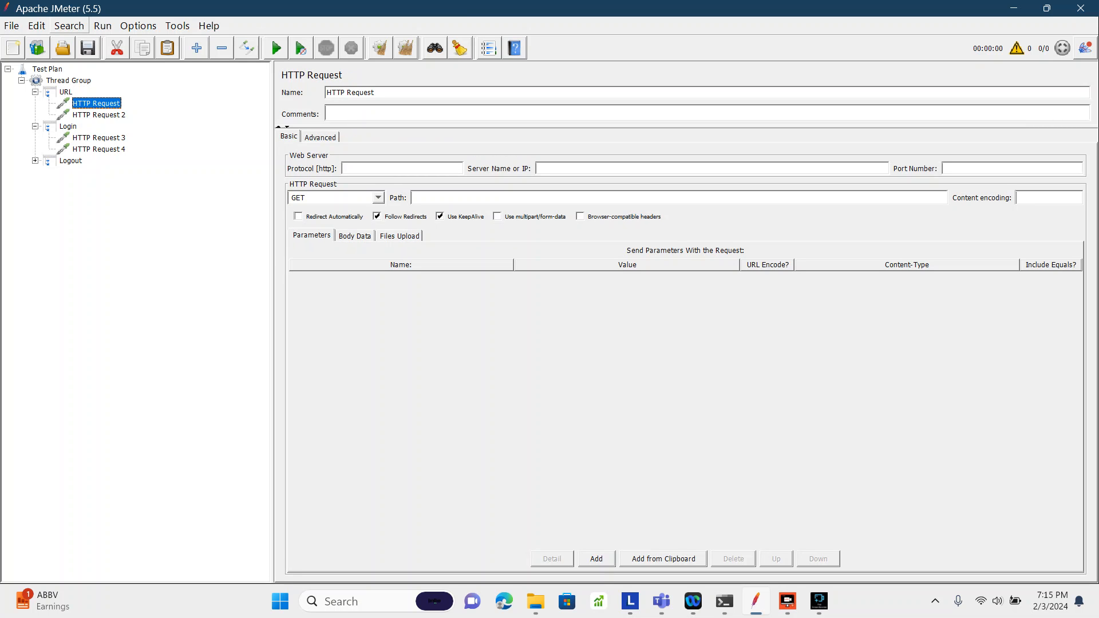
click(196, 47)
click(222, 48)
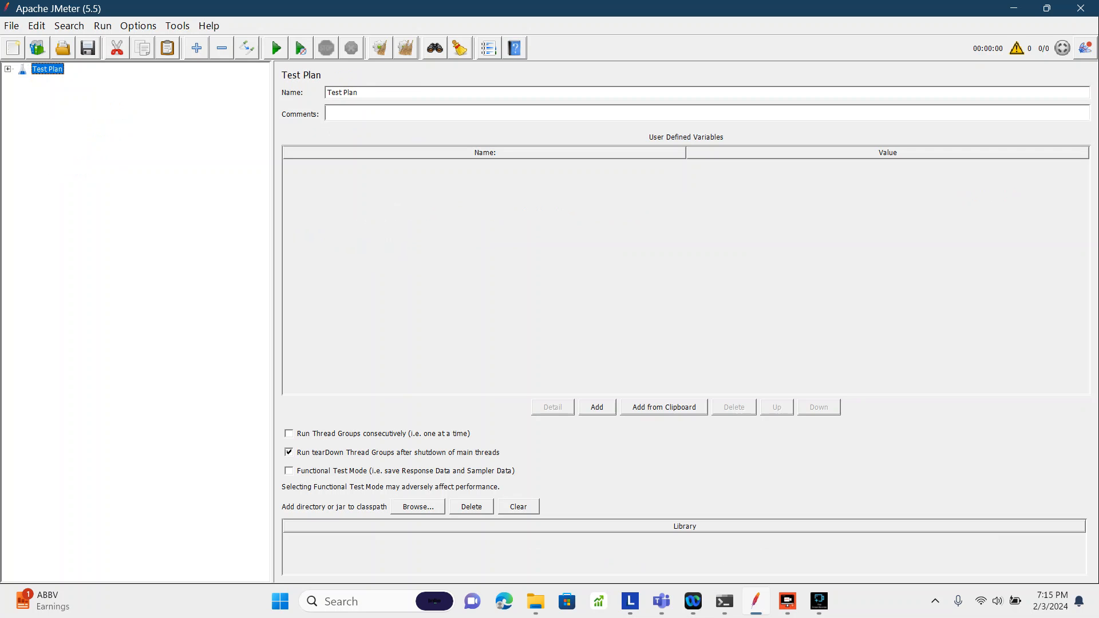
key(ctrl+shift+minus)
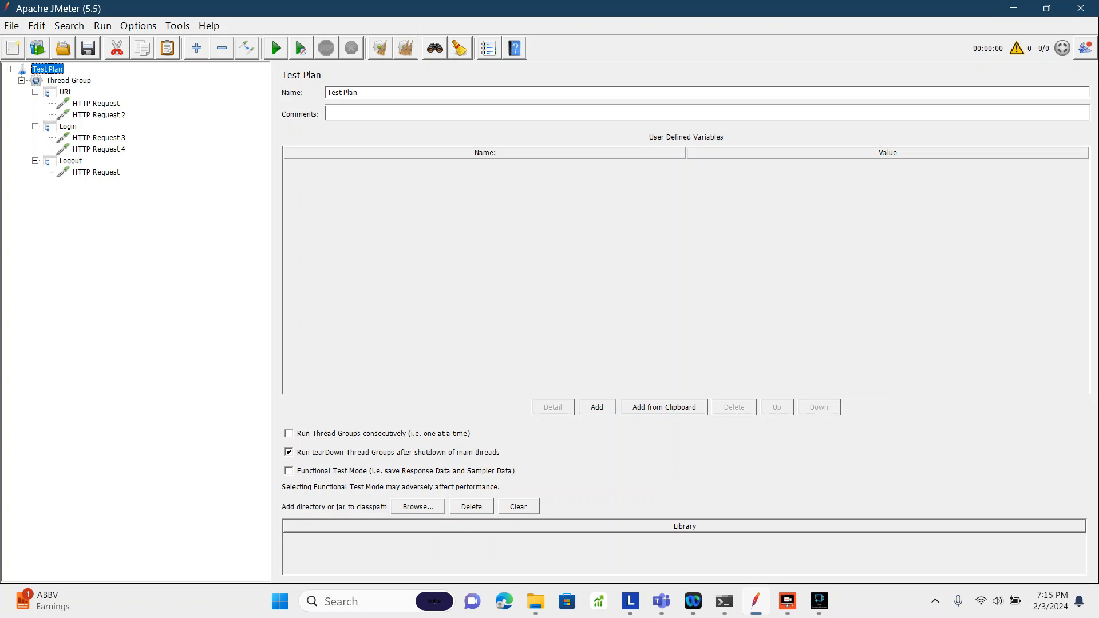
click(96, 103)
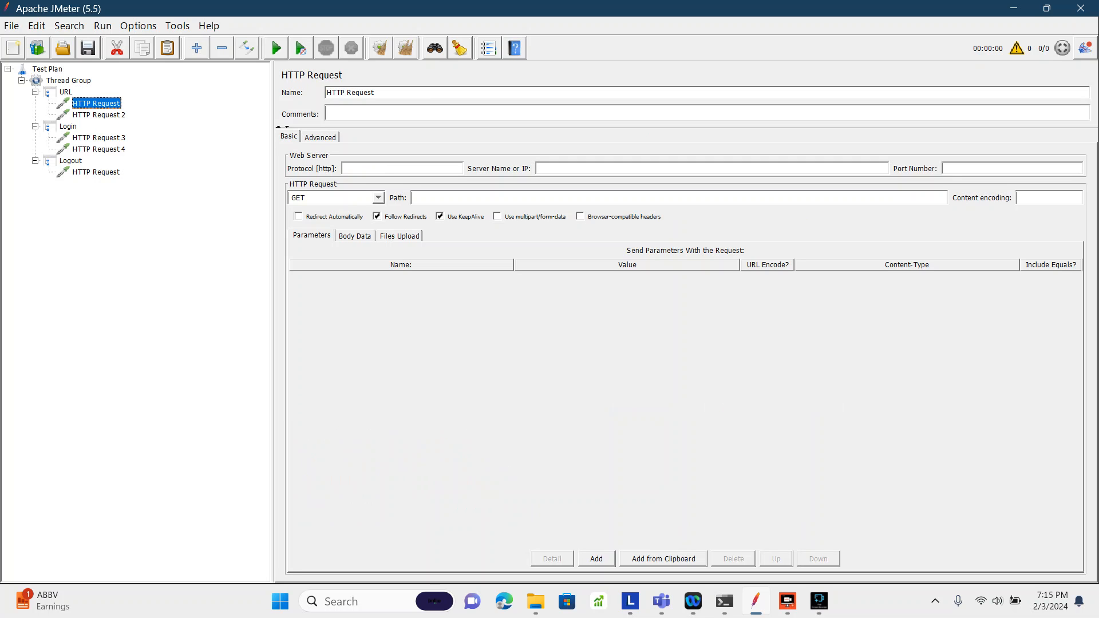
right_click(93, 106)
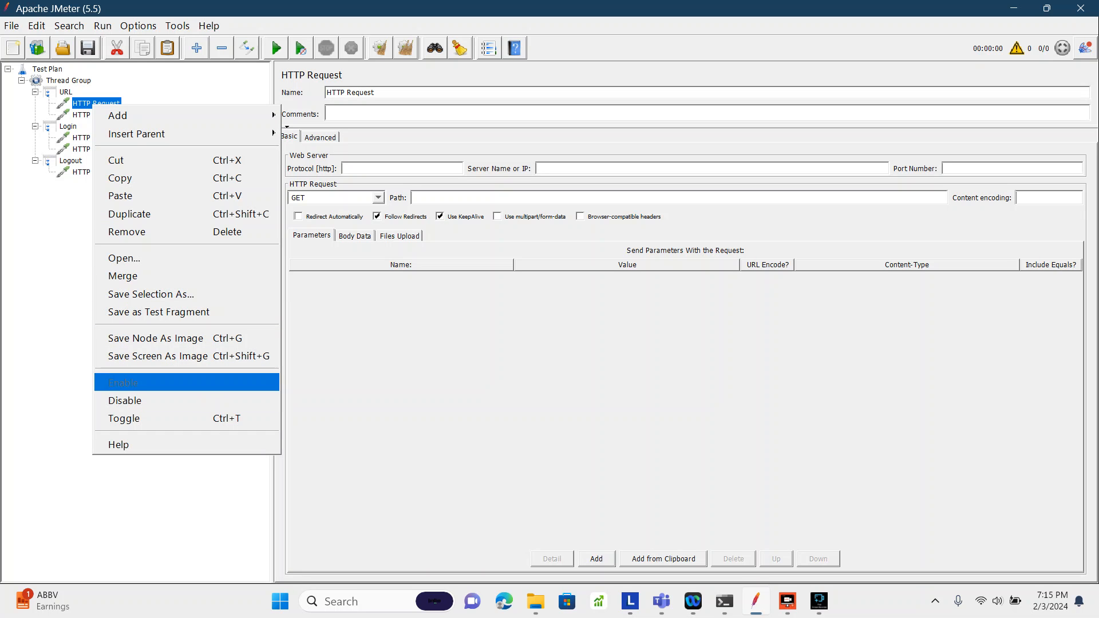
key(Escape)
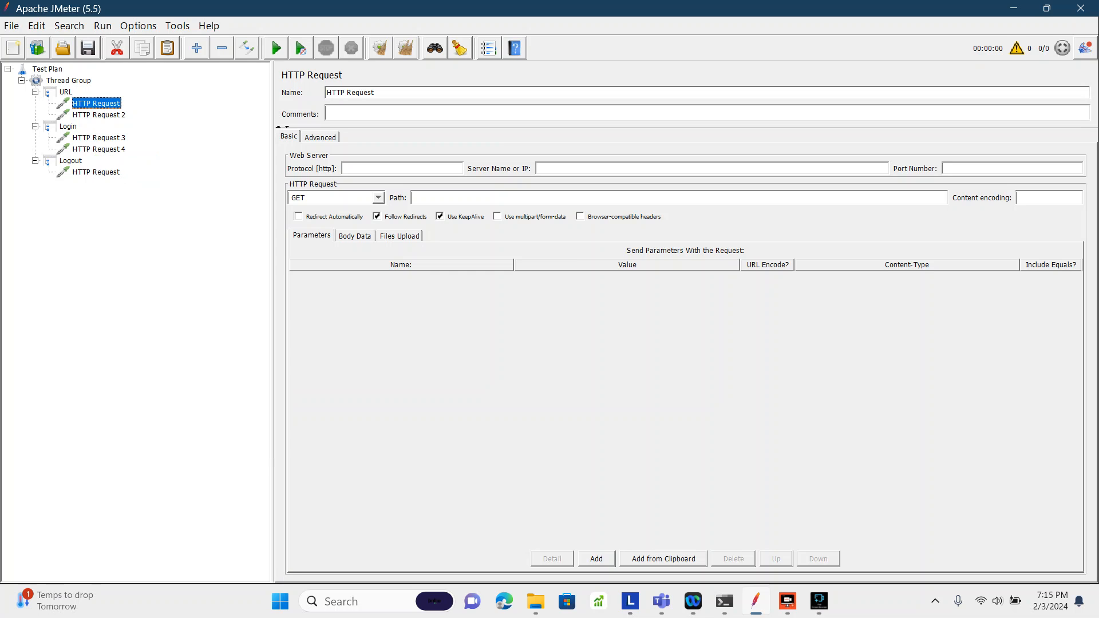
- Collapse the URL, Login and Logout controllers and add think times to the Thread Group's children
click(36, 93)
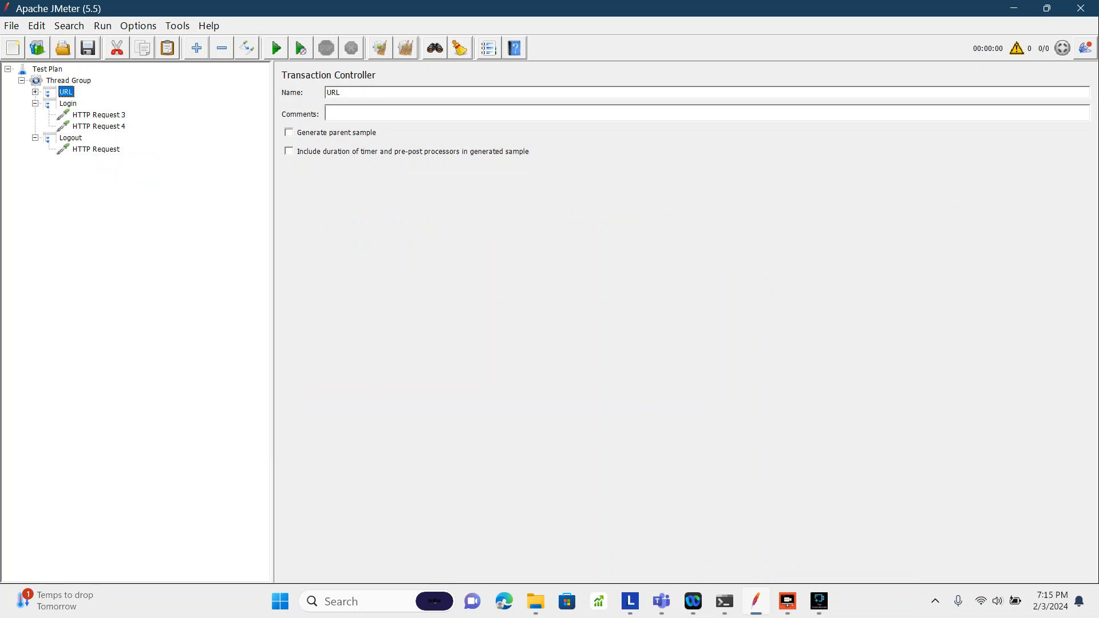
click(36, 103)
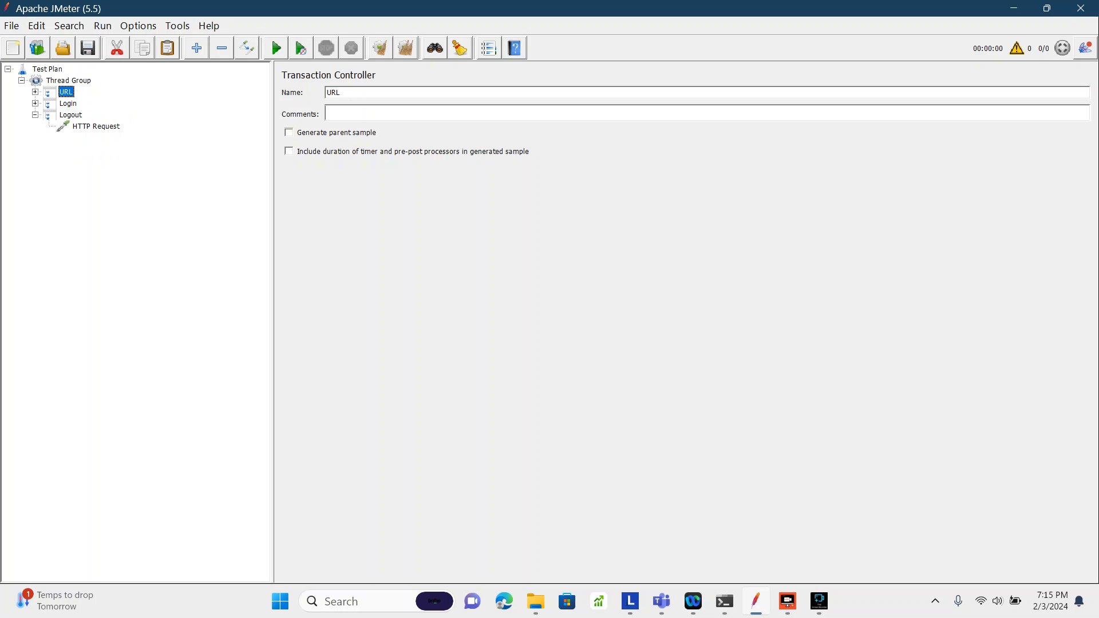
click(35, 115)
click(68, 81)
right_click(59, 81)
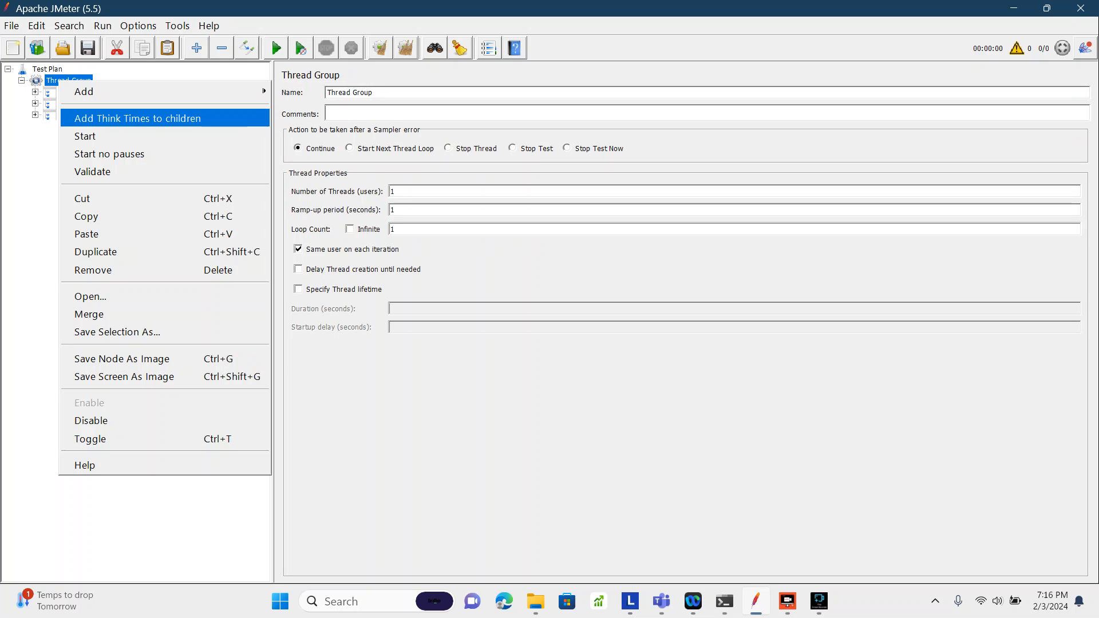
key(Return)
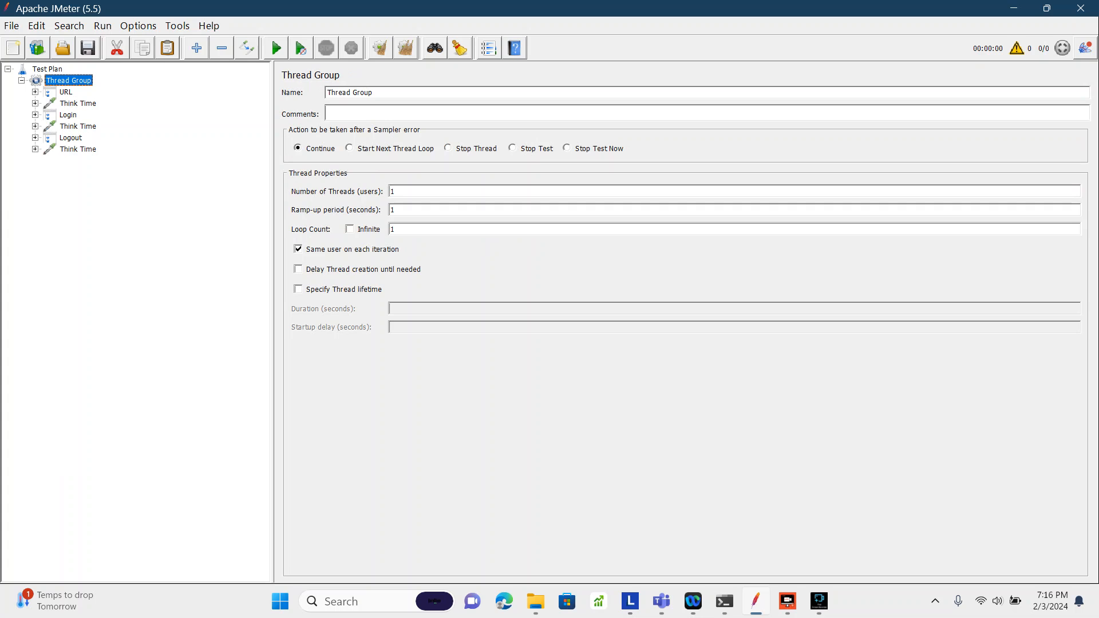
- Examine the Think Time action after URL, its Pause timer's delay settings, and the requests inside the URL controller
click(78, 103)
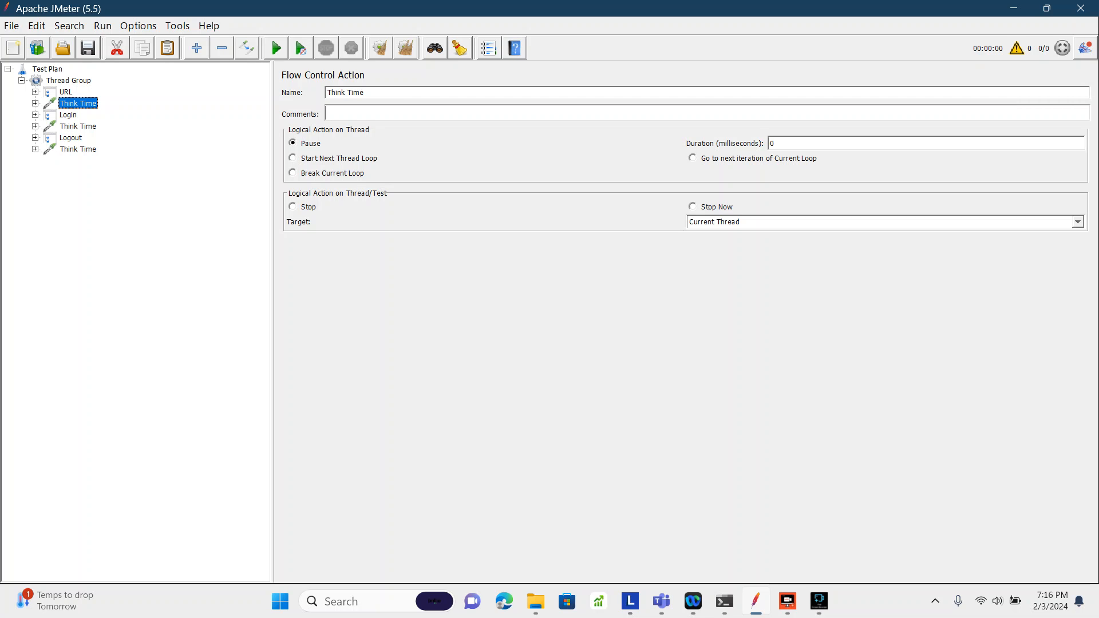
key(Right)
click(82, 115)
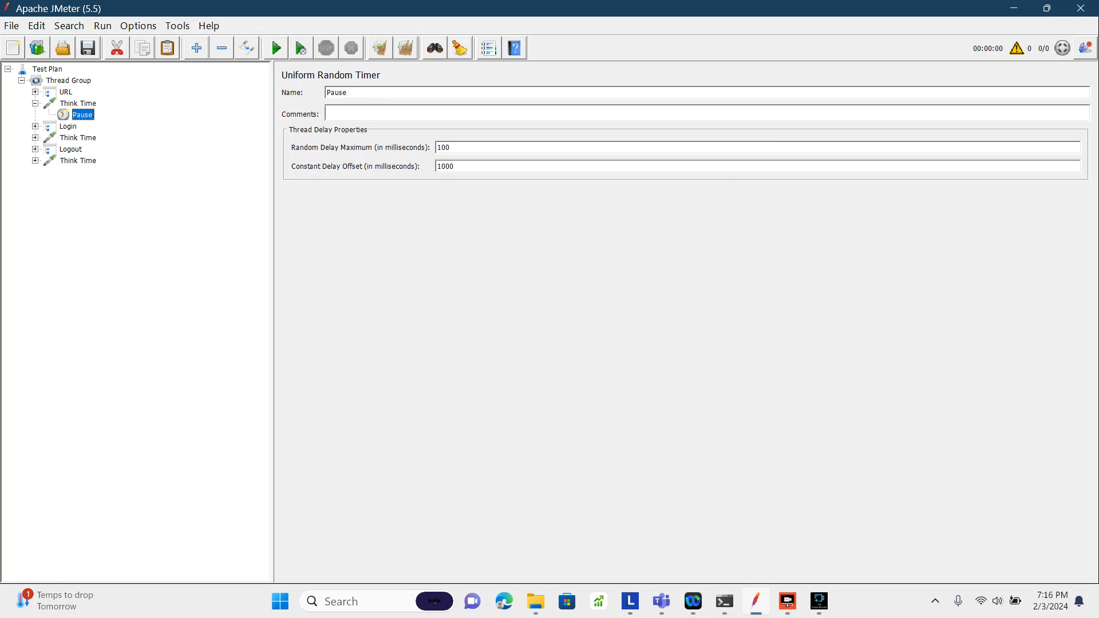
click(78, 104)
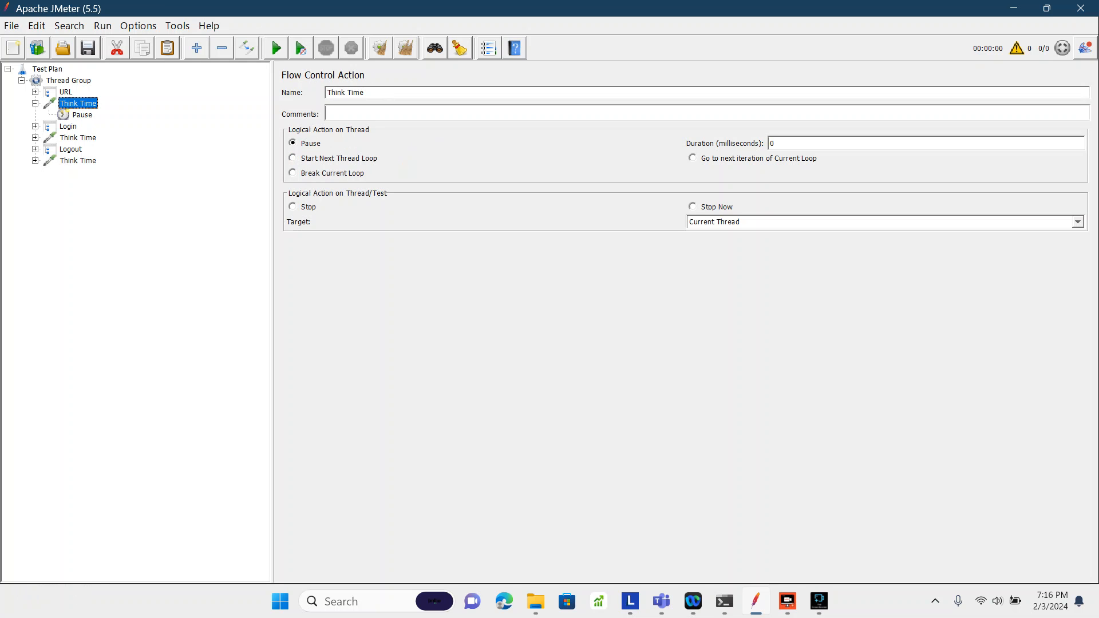
click(82, 115)
click(78, 103)
click(82, 115)
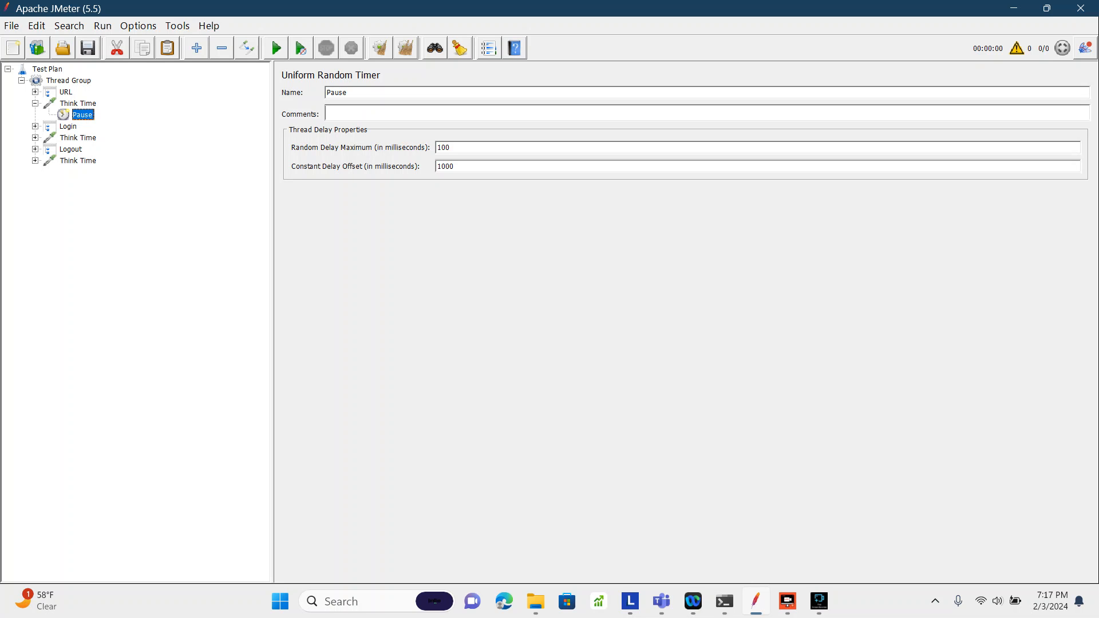
click(66, 92)
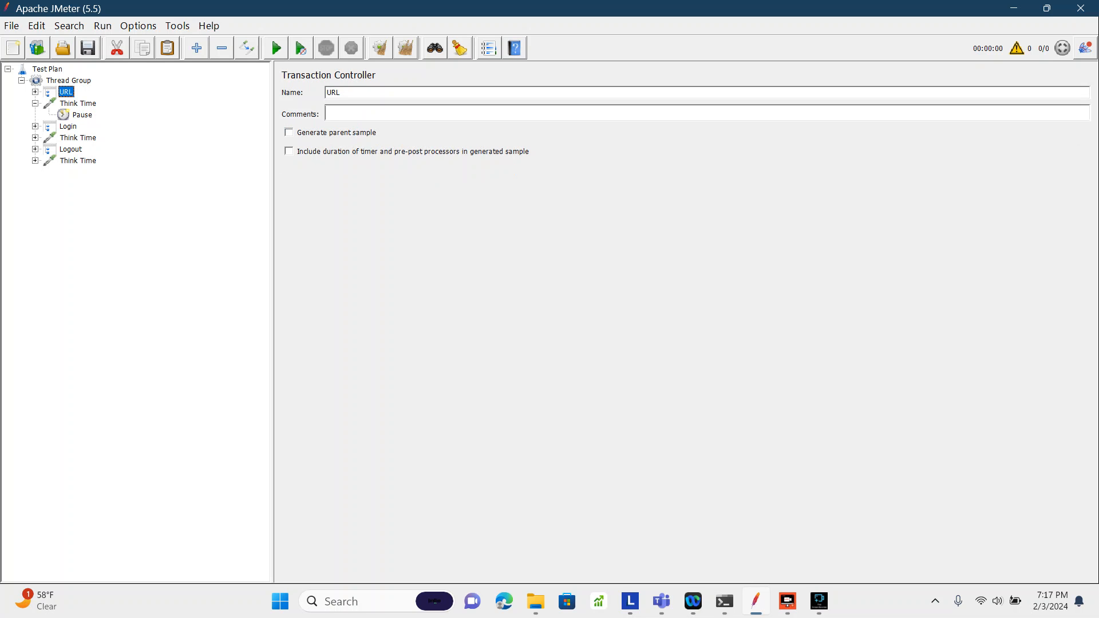
click(35, 92)
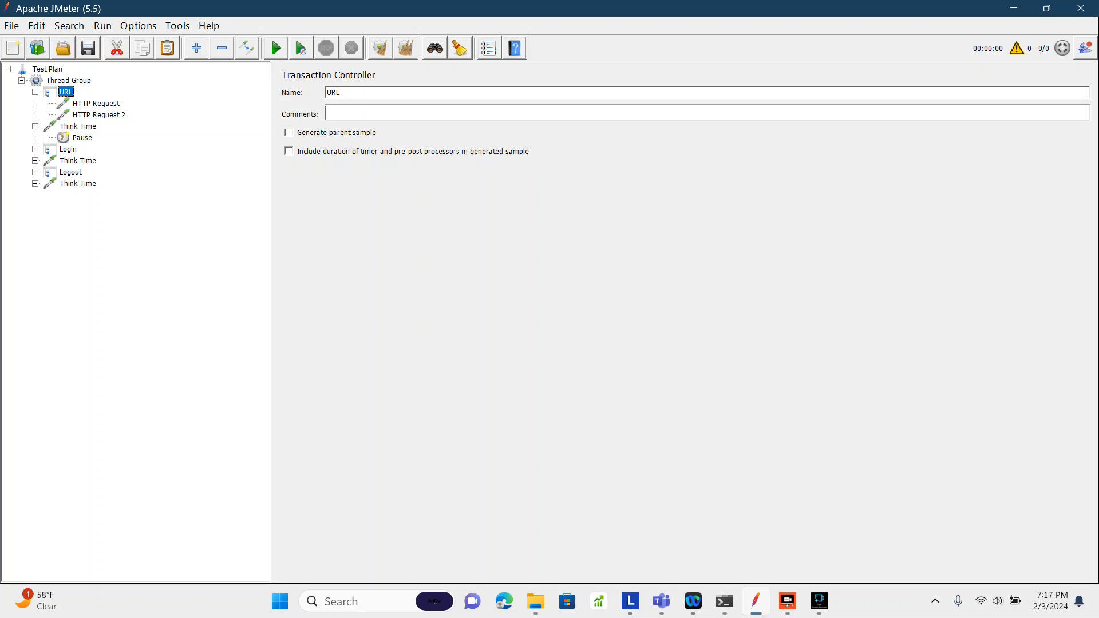
click(78, 126)
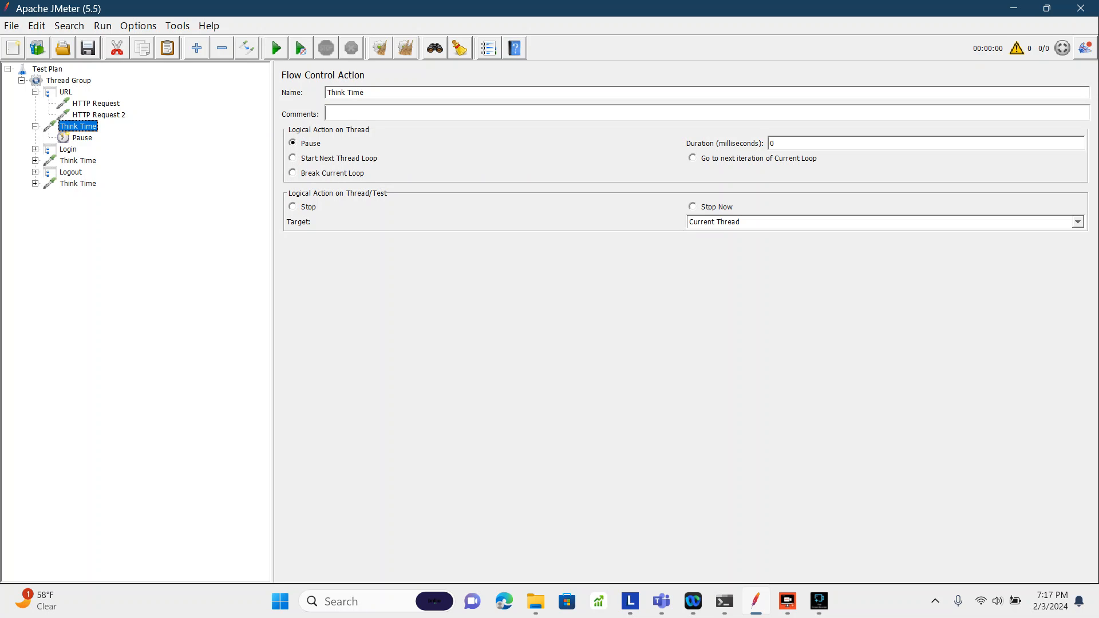
- Set the Random Delay Maximum of the Pause timer following URL to 4000 milliseconds
click(82, 138)
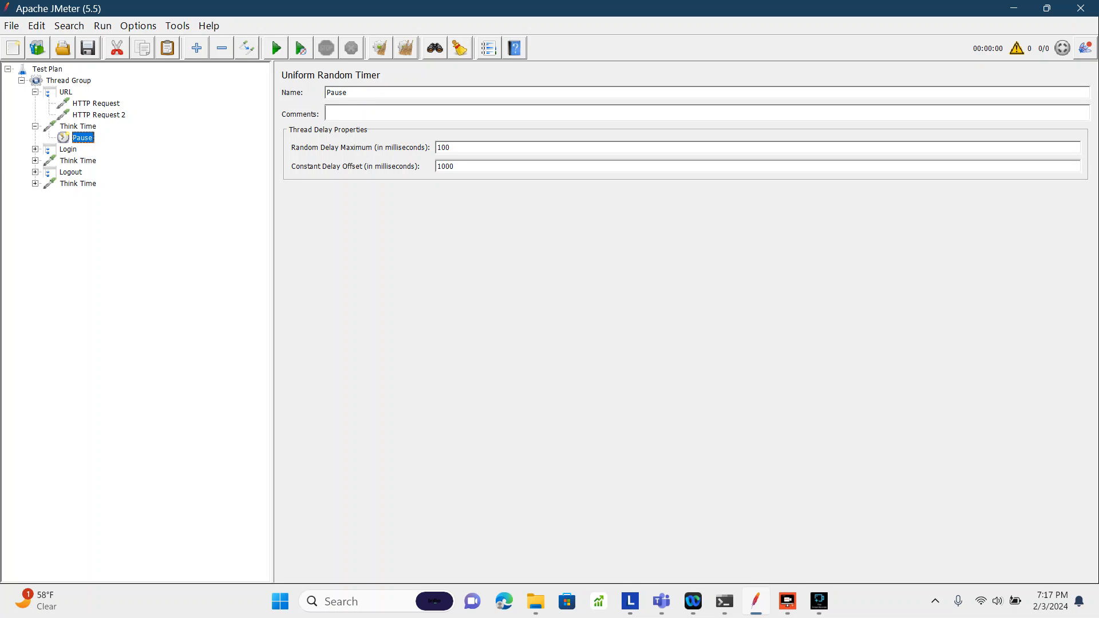
double_click(446, 166)
click(450, 147)
double_click(446, 148)
text(4000)
key(Tab)
key(shift+Tab)
key(Tab)
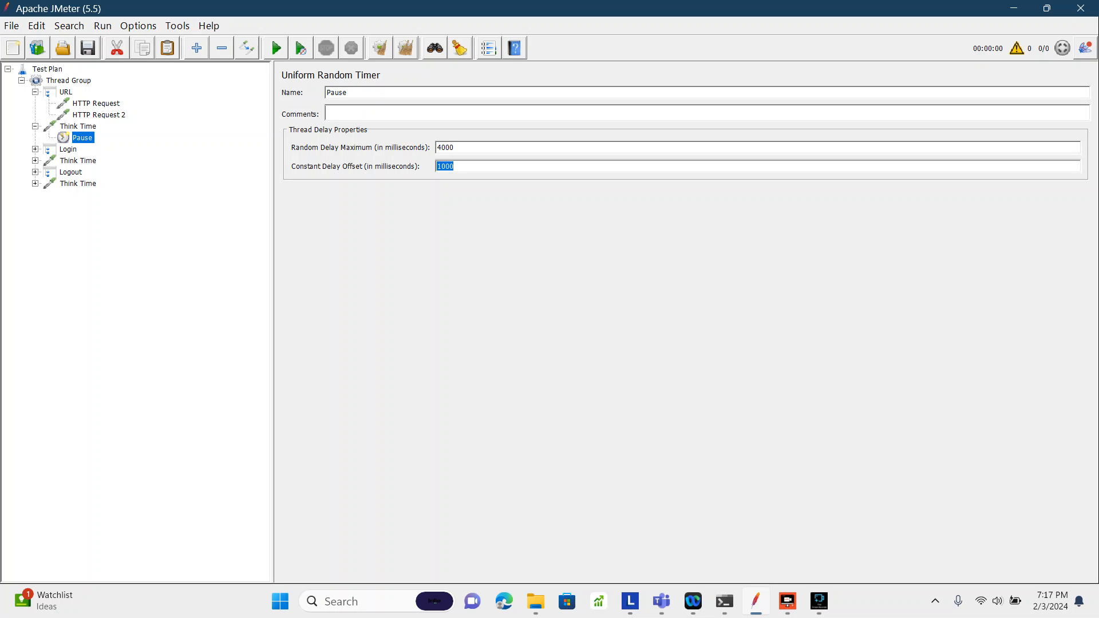
- Review the random delay maximum and constant delay offset of the Pause timer following URL
key(shift+Tab)
click(453, 147)
double_click(445, 148)
click(444, 166)
double_click(445, 147)
double_click(444, 166)
double_click(442, 147)
double_click(445, 165)
double_click(444, 148)
- Set both the Random Delay Maximum and the Constant Delay Offset of the Pause timer following Login to 5000 milliseconds
click(36, 161)
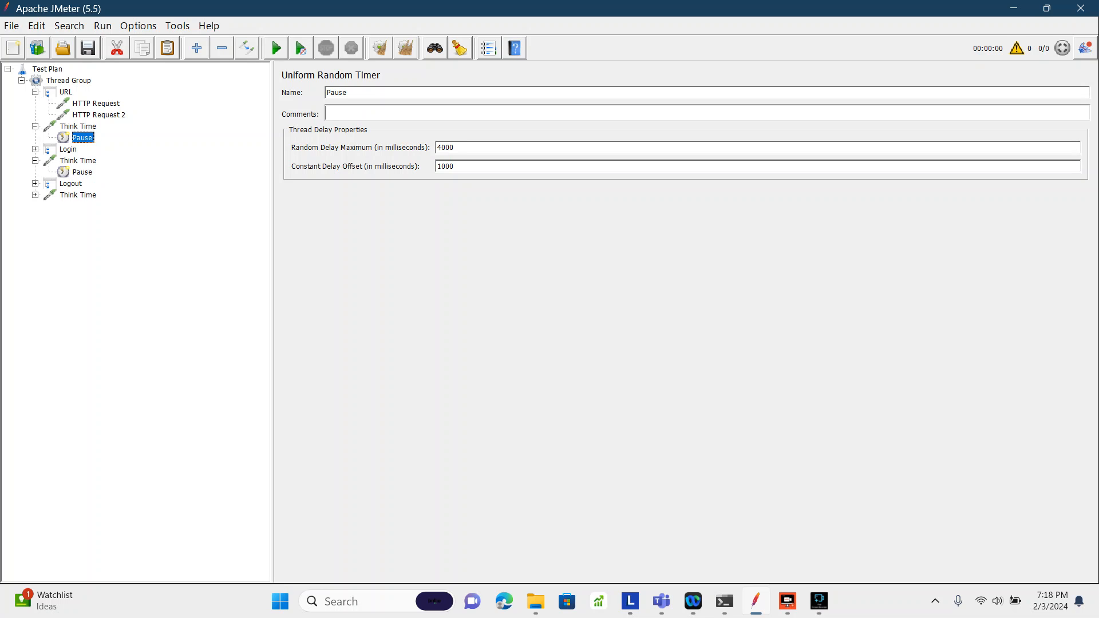
click(83, 172)
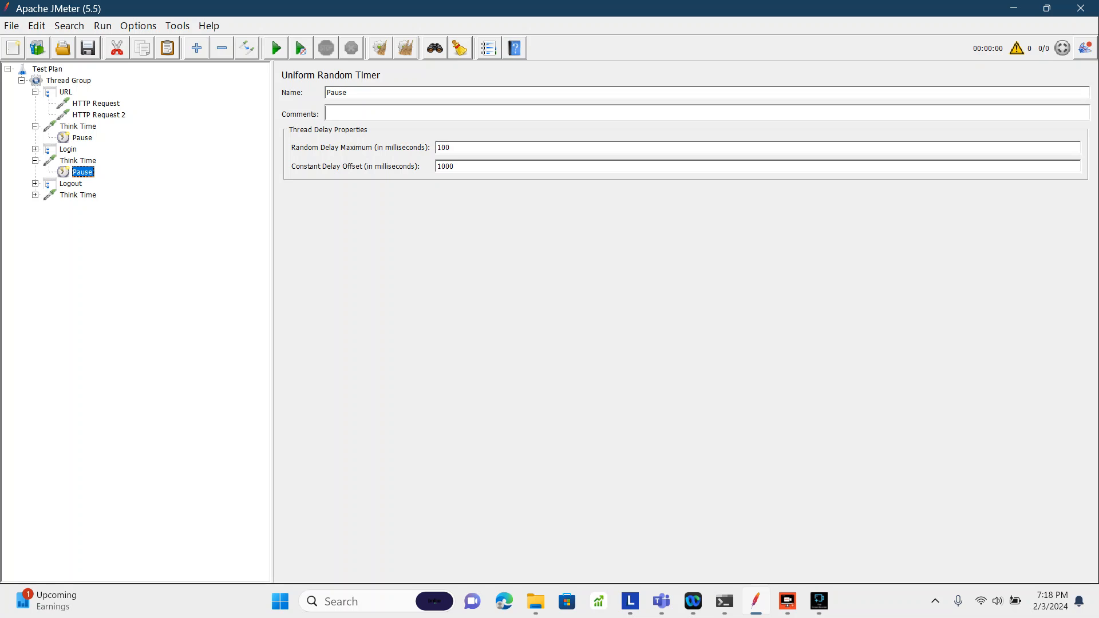
click(82, 137)
click(82, 172)
double_click(445, 166)
click(446, 167)
text(50)
key(Tab)
key(Tab)
double_click(439, 147)
click(449, 166)
double_click(449, 166)
- Compare the delay settings of the Pause timer following Login with those of the one following URL
double_click(447, 147)
double_click(446, 166)
double_click(447, 147)
double_click(446, 166)
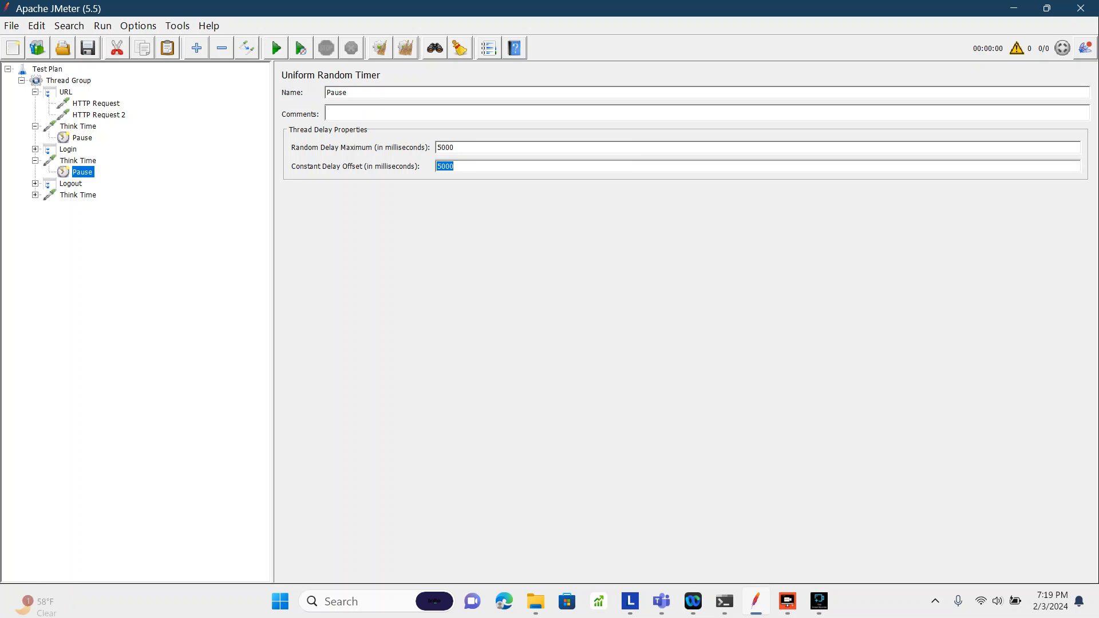
double_click(446, 148)
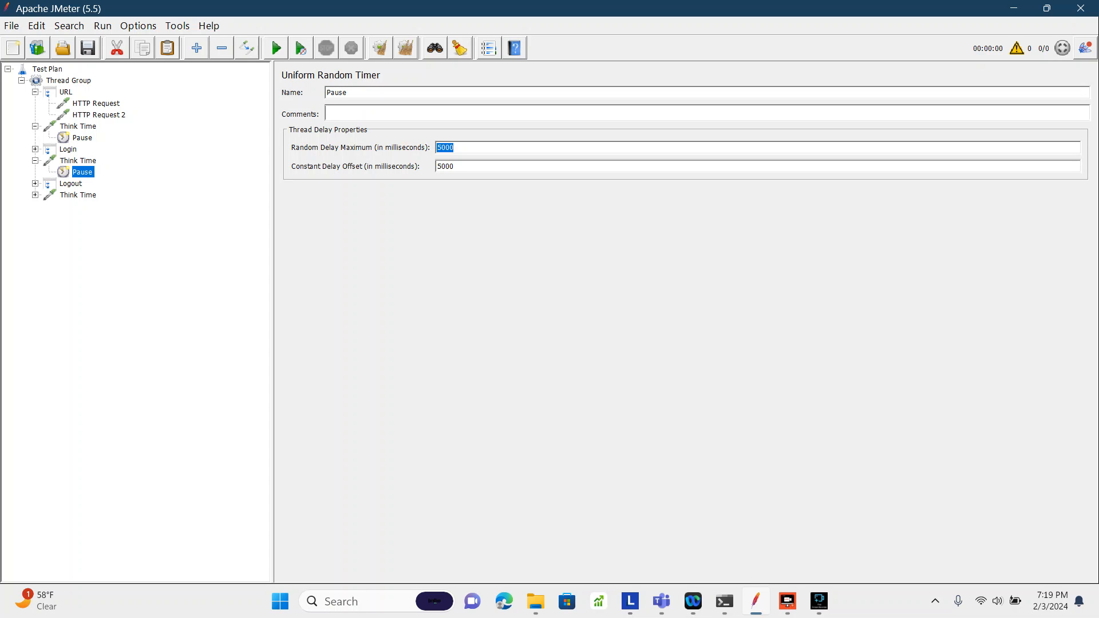
key(Tab)
key(shift+Tab)
click(83, 138)
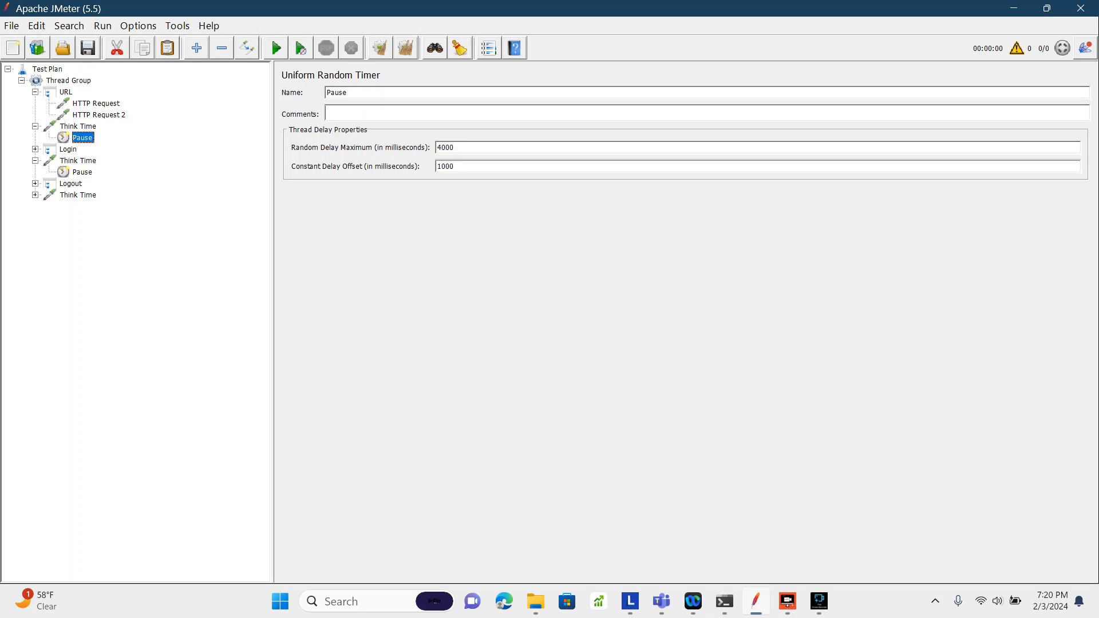
click(82, 172)
- Disable the Think Time action that follows the Logout controller
click(35, 195)
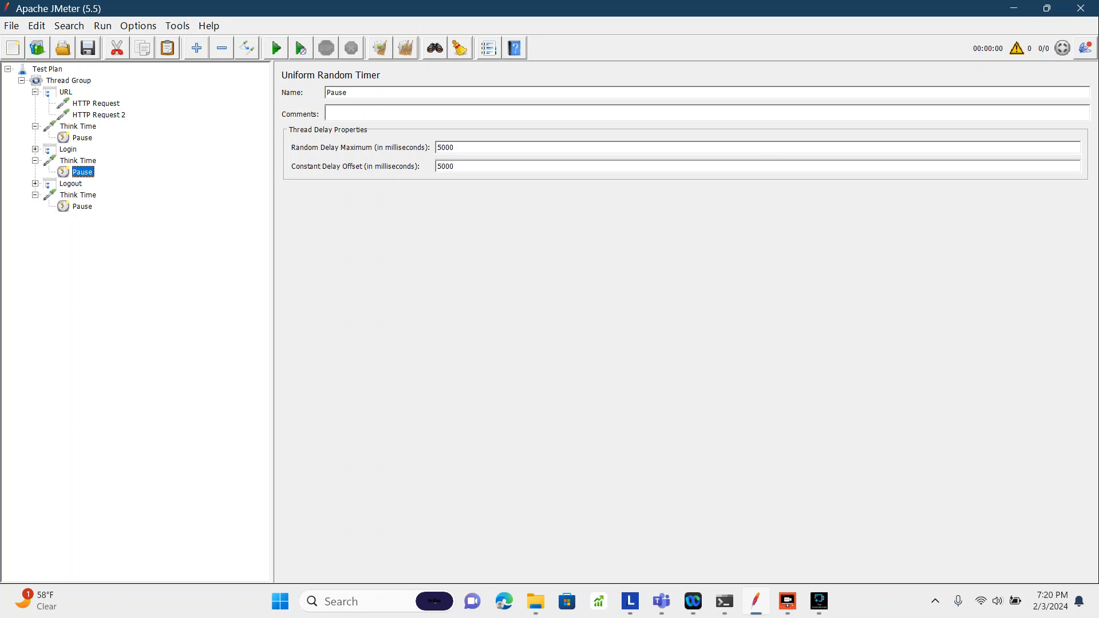
click(78, 195)
right_click(70, 196)
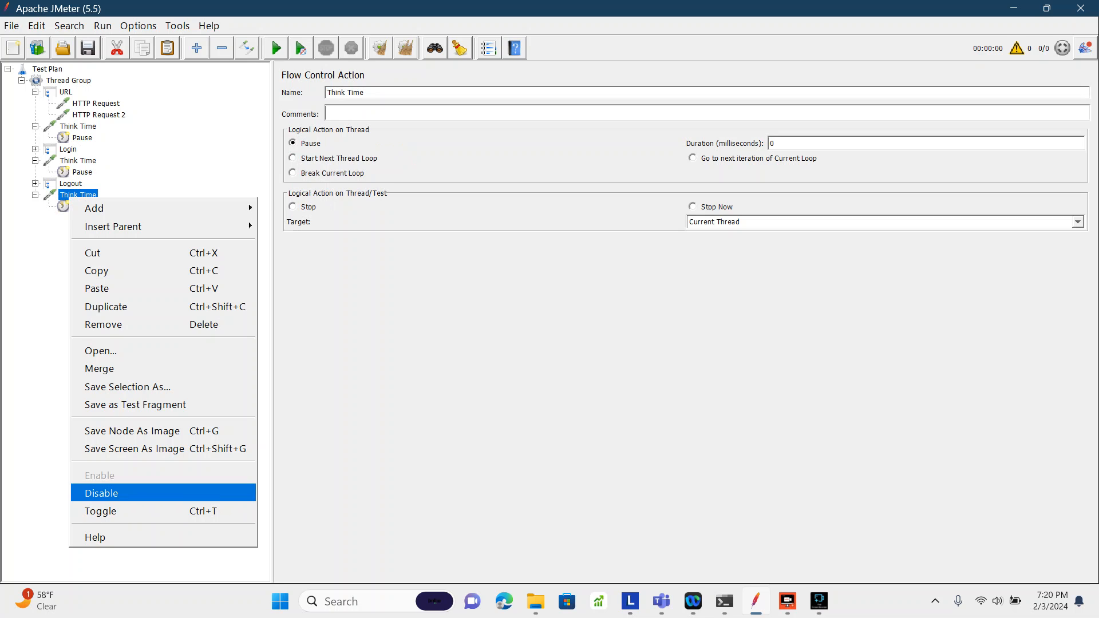
click(102, 494)
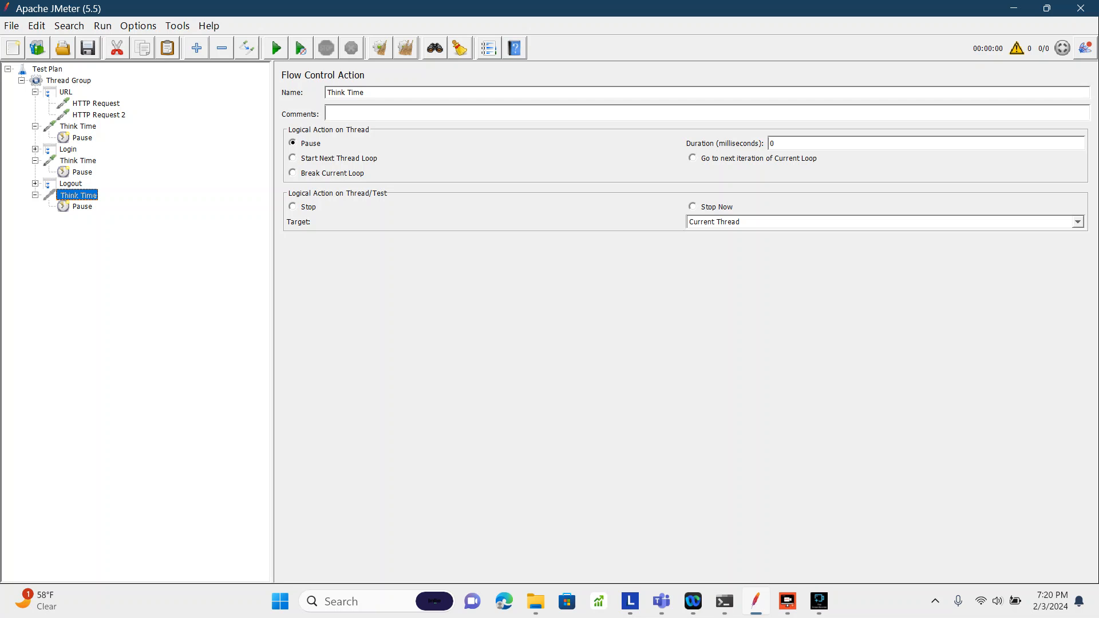
- Remove the disabled Think Time action that follows Logout, including its Pause timer
click(36, 92)
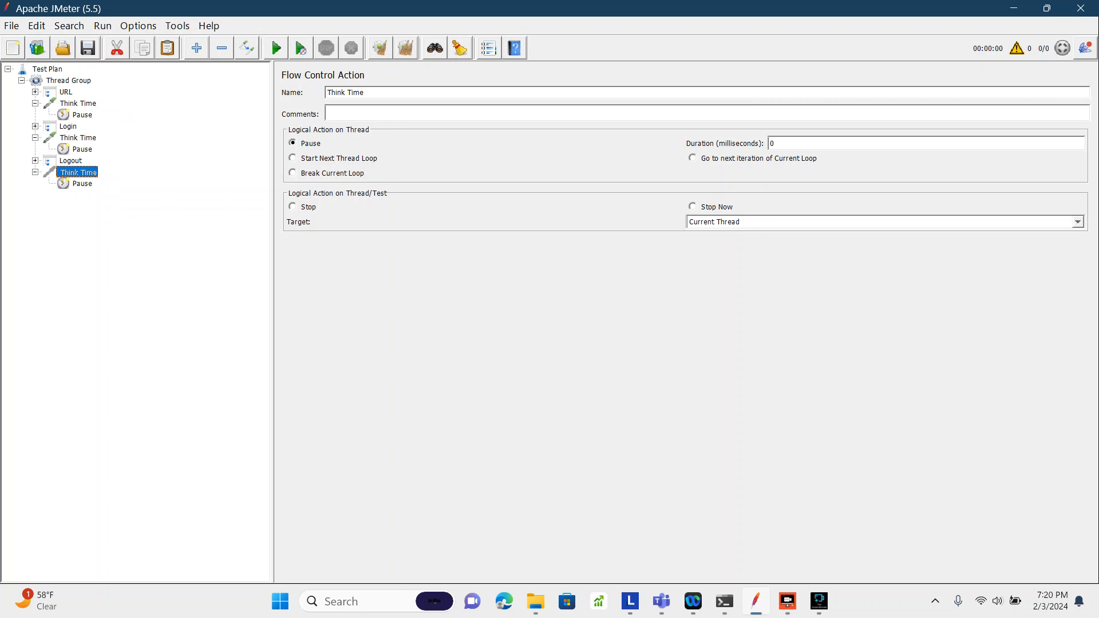
right_click(63, 81)
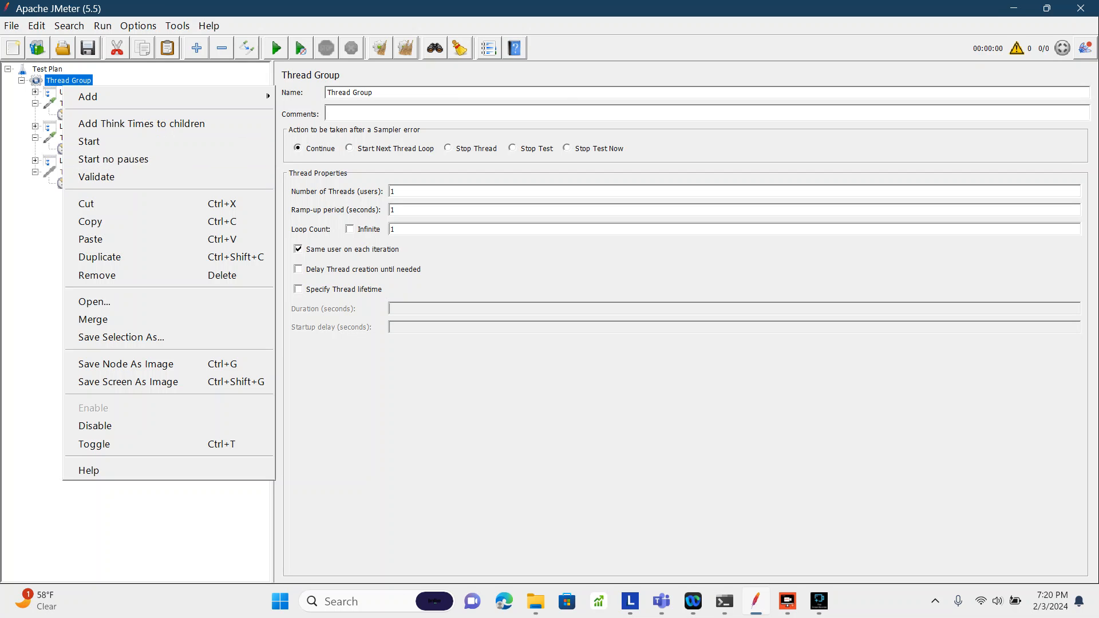
click(141, 123)
right_click(87, 172)
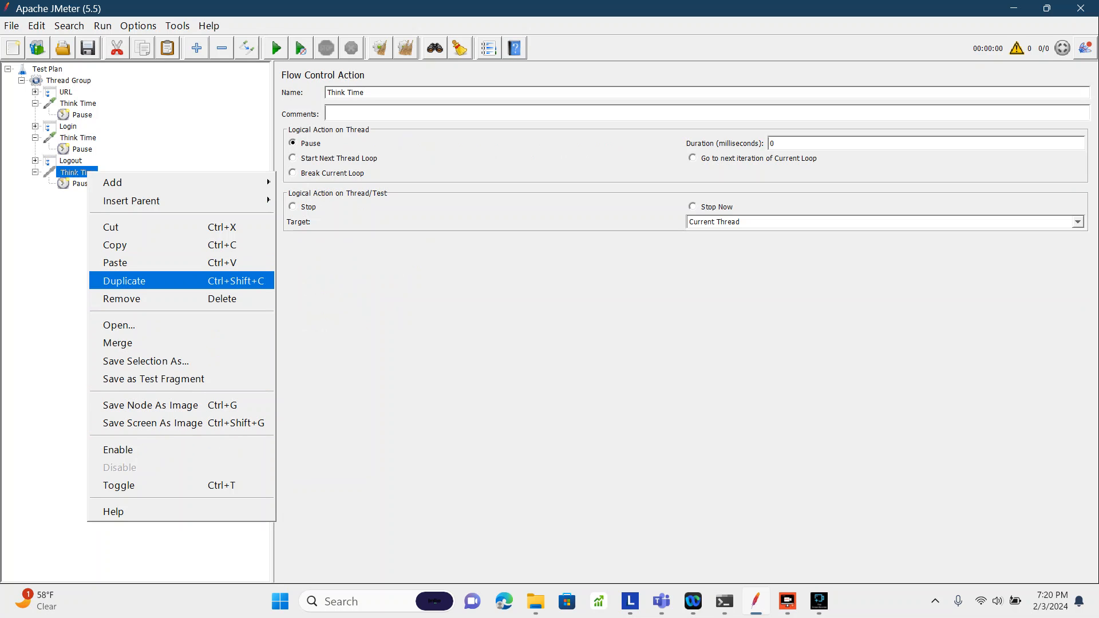
click(122, 299)
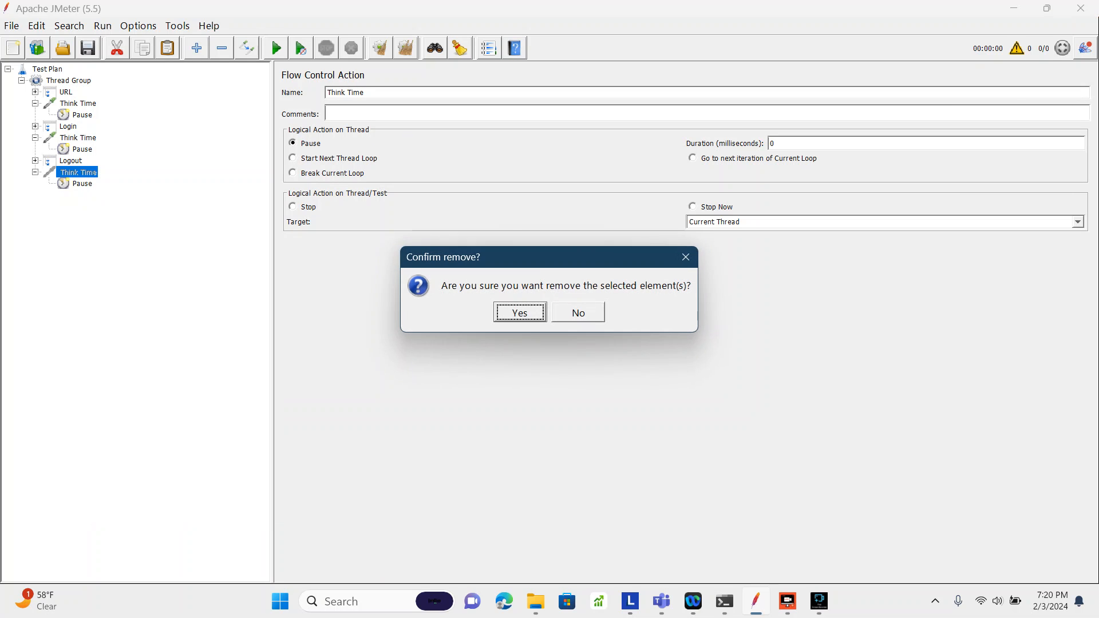
key(Return)
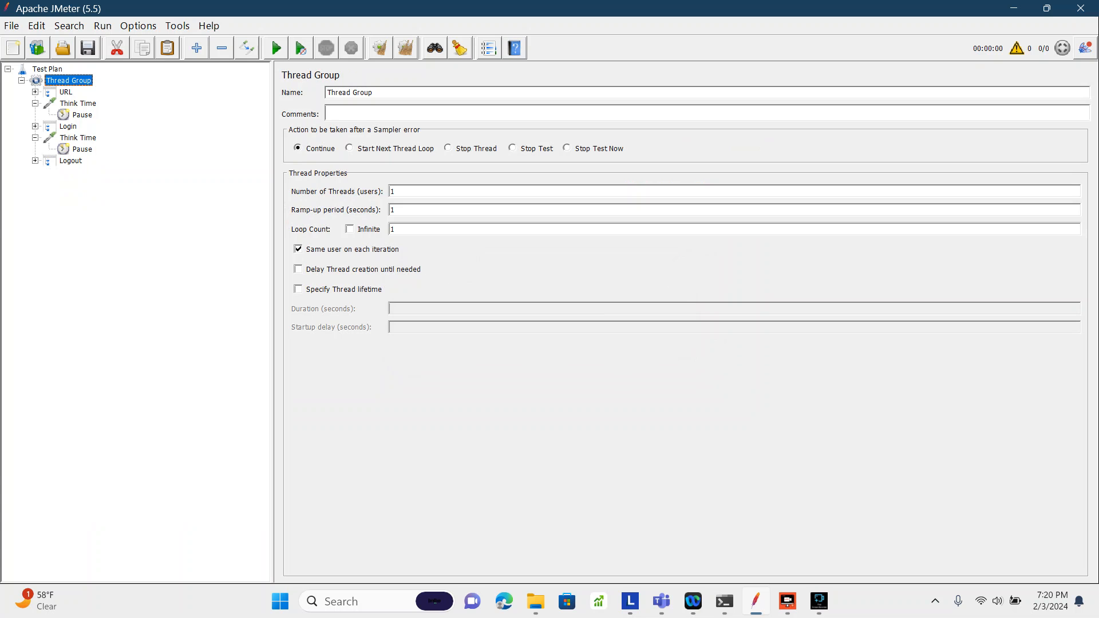
- Add a View Results Tree listener to the Test Plan
click(88, 48)
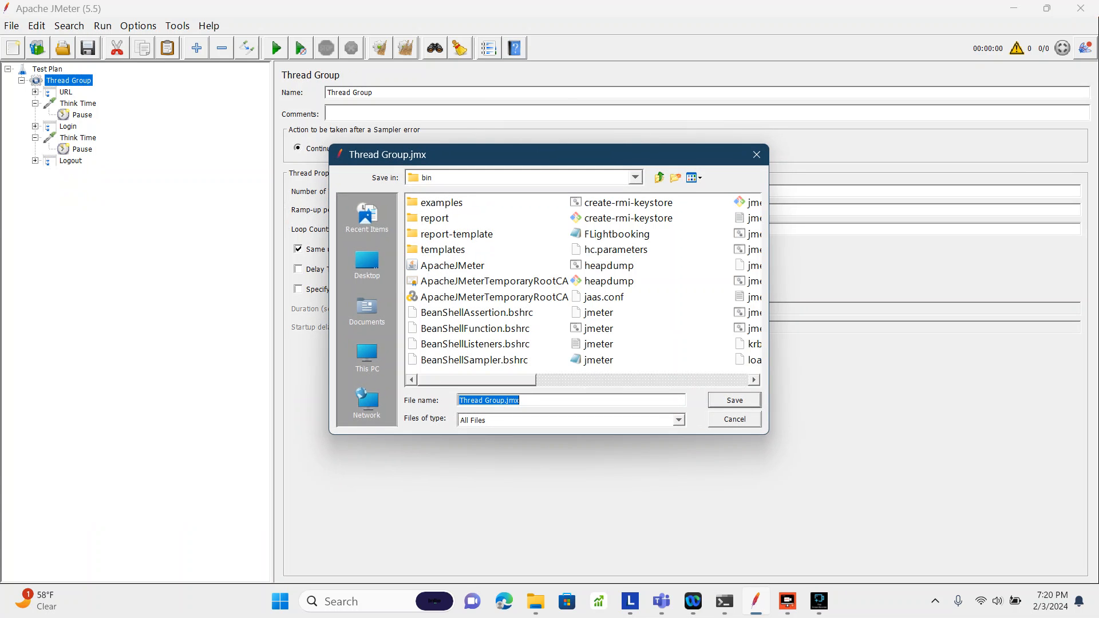
key(Escape)
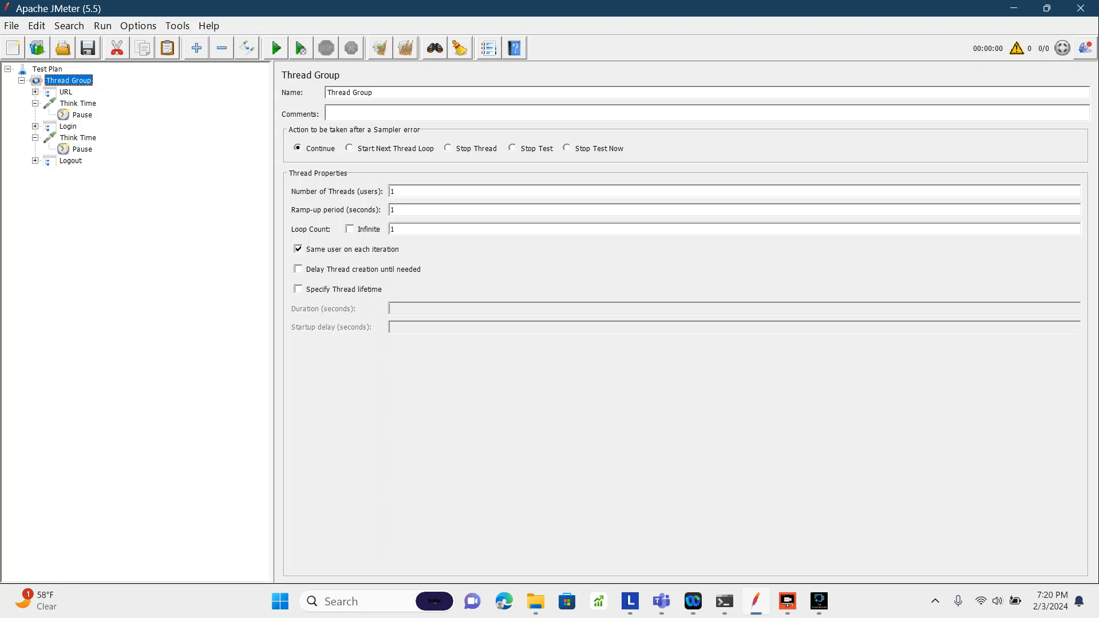
click(56, 70)
right_click(58, 70)
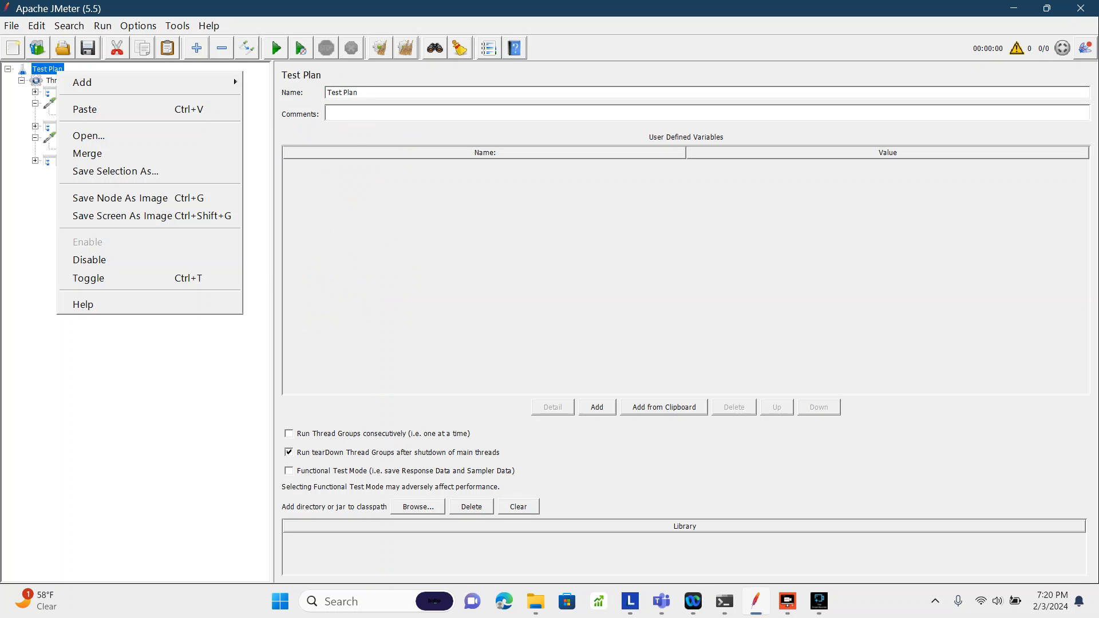
mouse_move(82, 82)
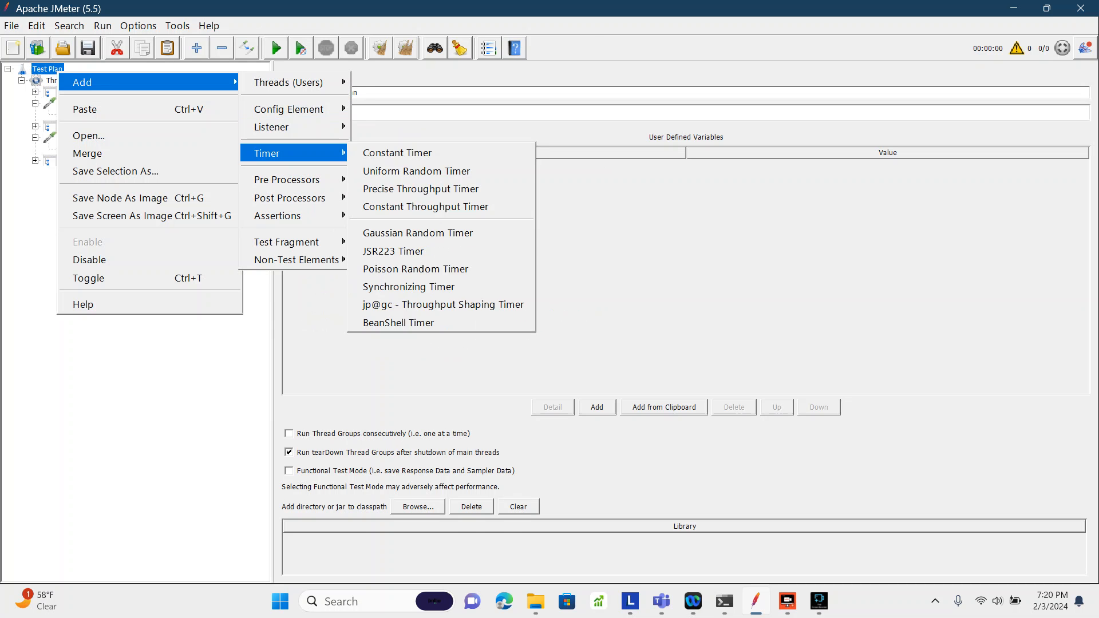
mouse_move(271, 126)
click(402, 126)
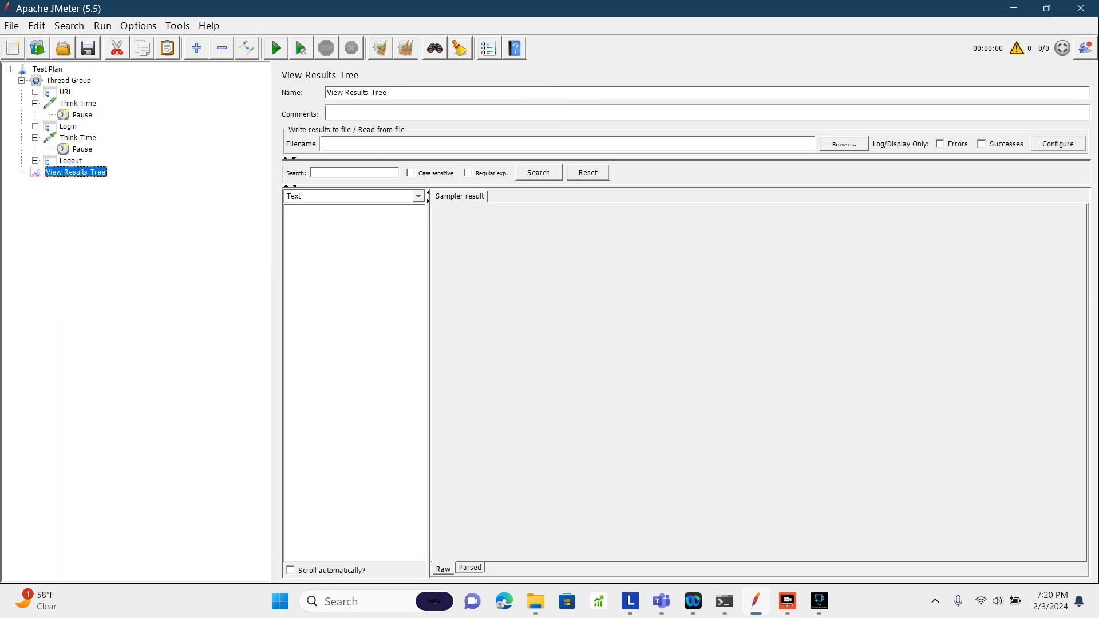
- Review the URL controller and the Think Time pause that follows it, and collapse that Think Time branch
click(66, 92)
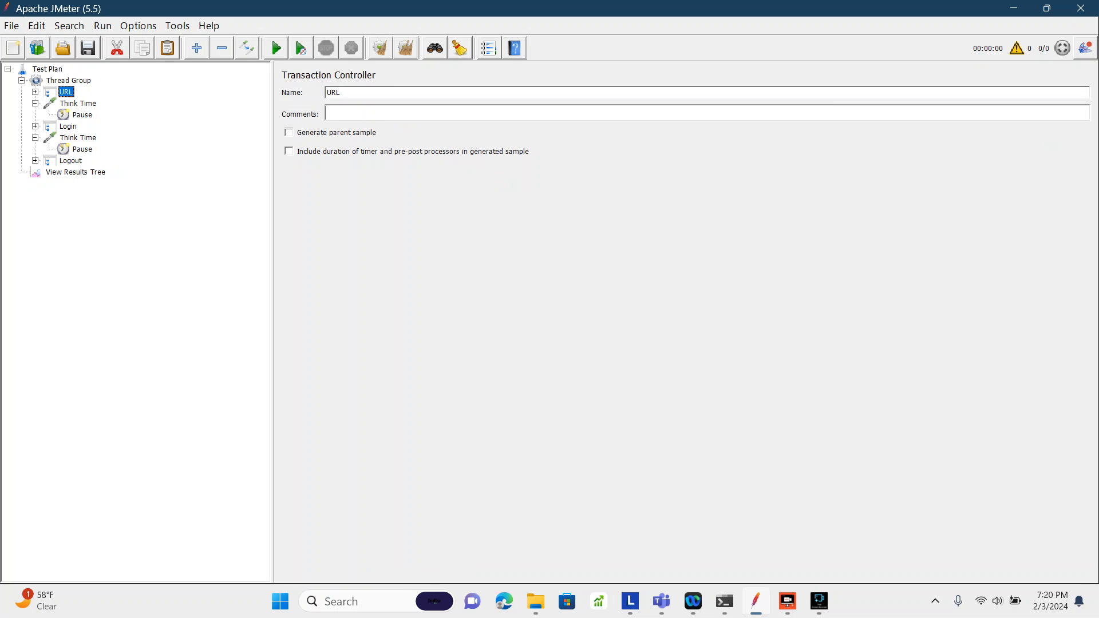
click(77, 103)
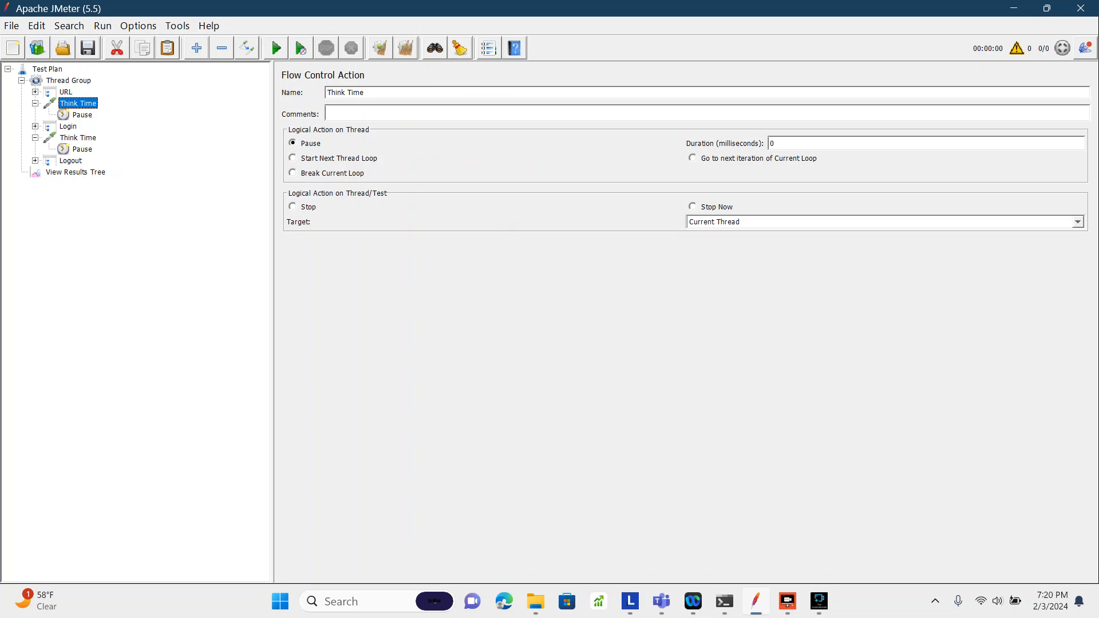
click(82, 115)
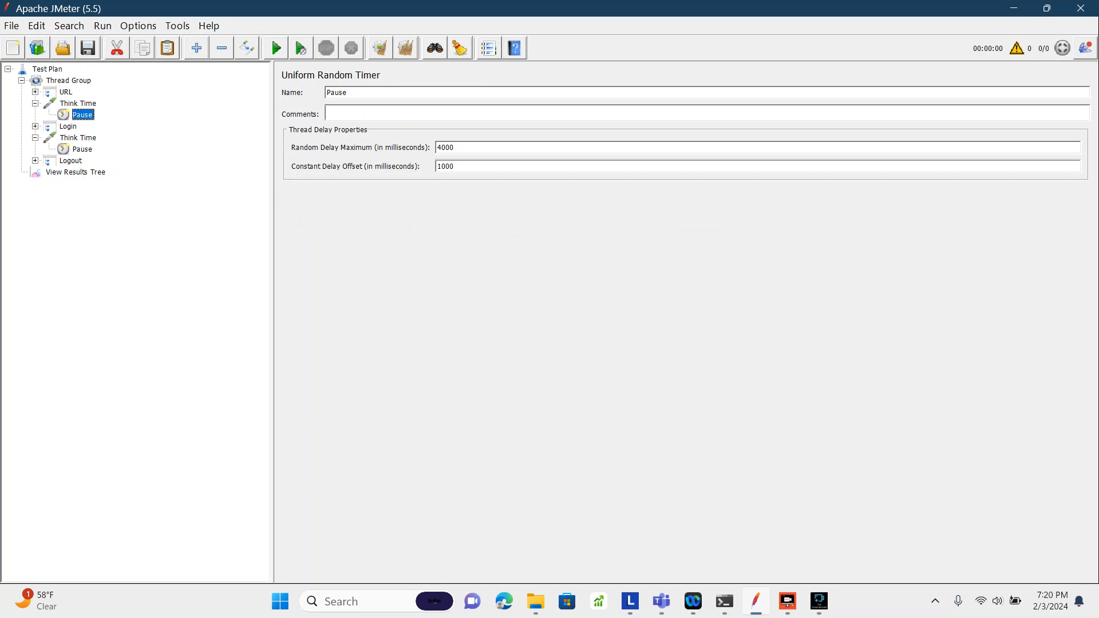
click(36, 104)
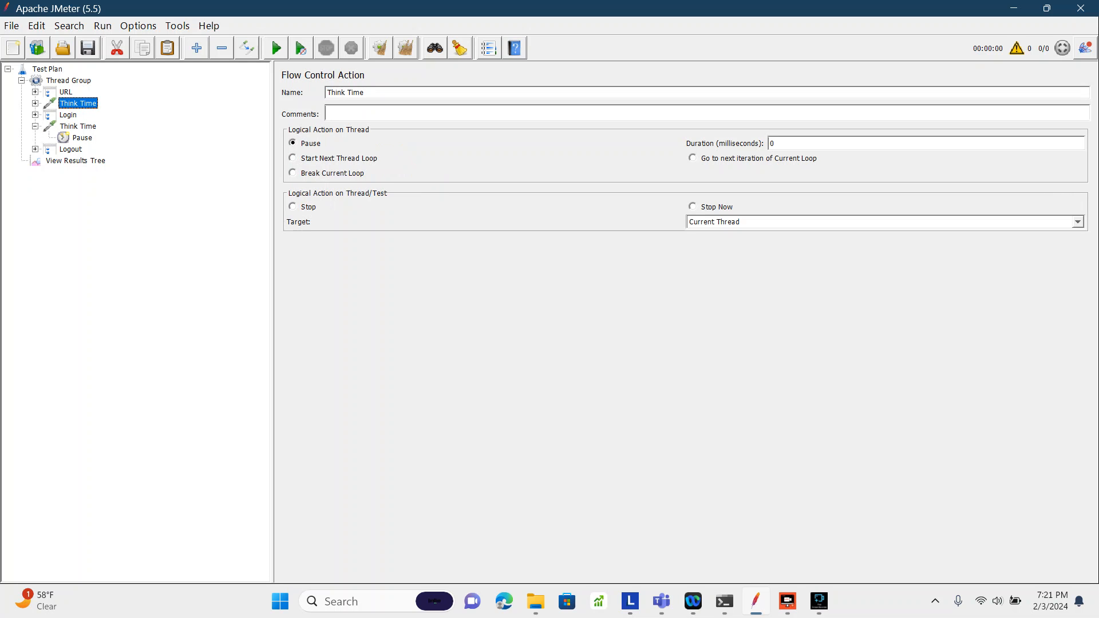
- Check the Pause timer after the URL controller, save the test plan as Timer_uniform.jmx in the bin folder, and run it
key(Right)
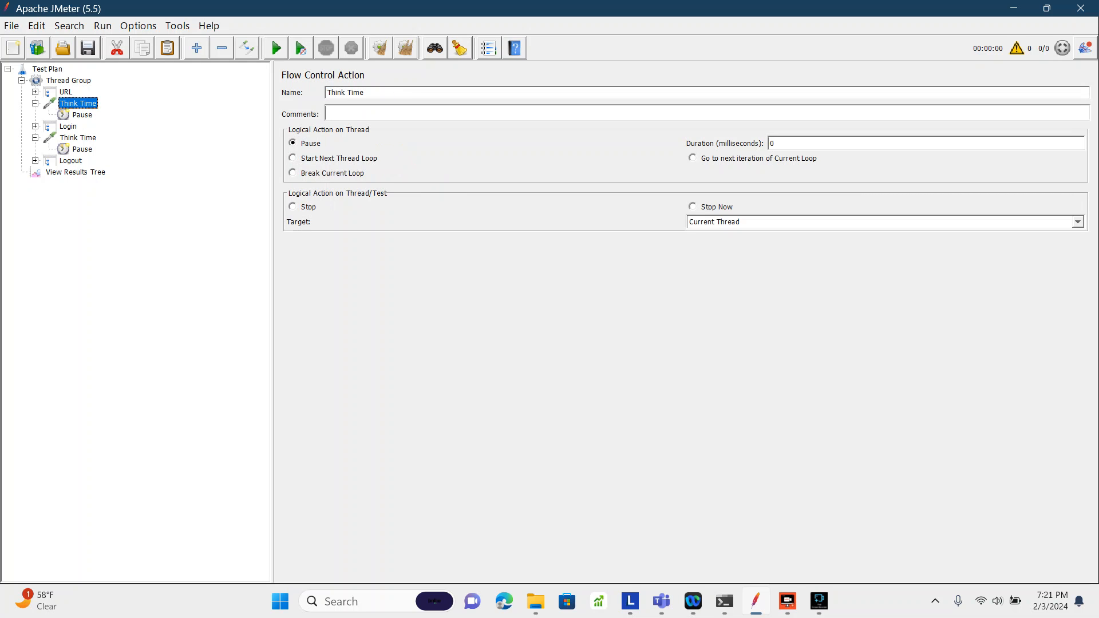
click(83, 115)
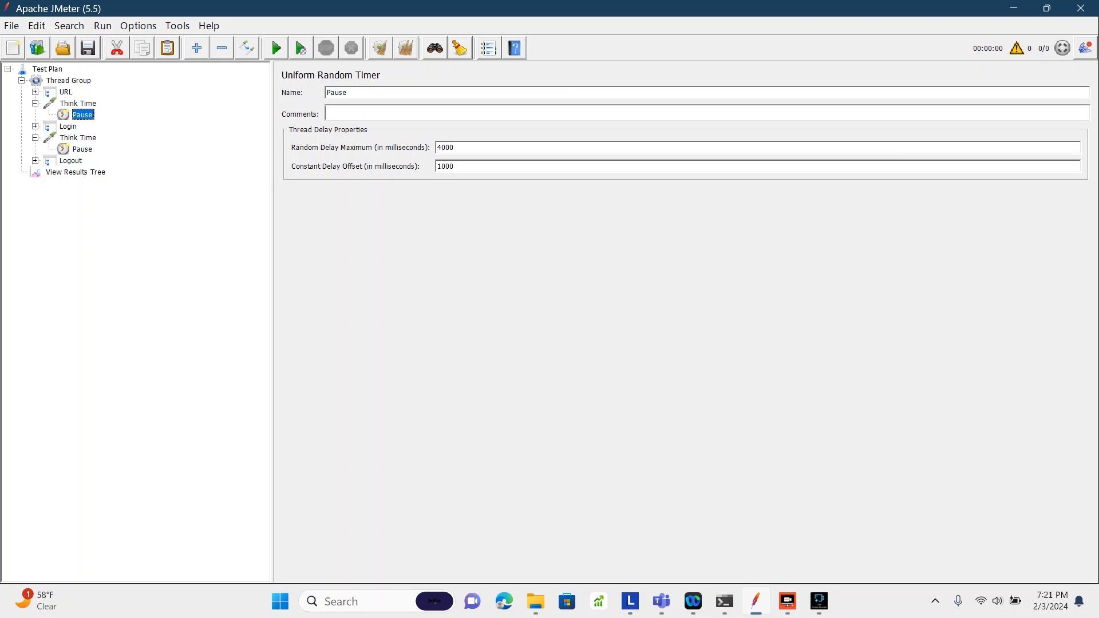
click(275, 48)
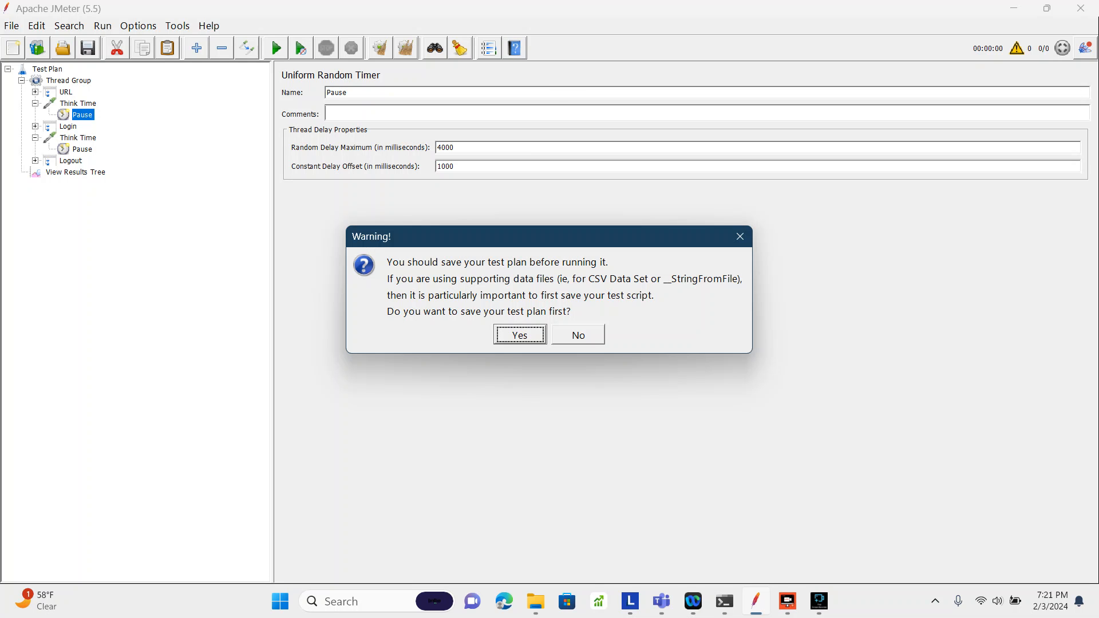
key(Return)
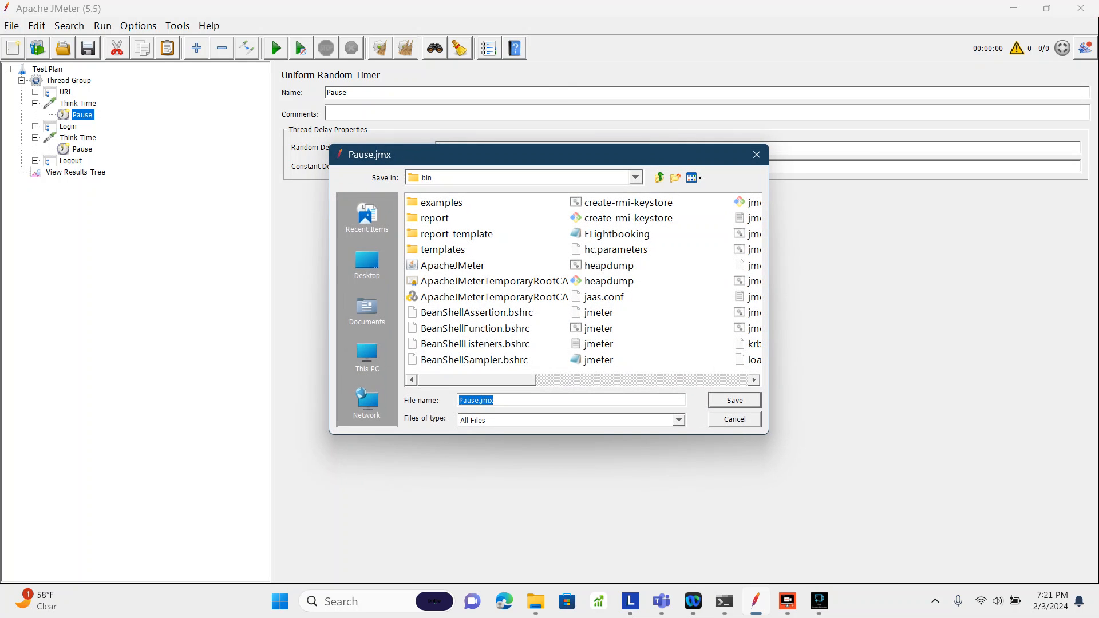
double_click(471, 400)
click(470, 400)
double_click(475, 400)
text(Timer)
text(niform.jmx)
key(Return)
key(ctrl+r)
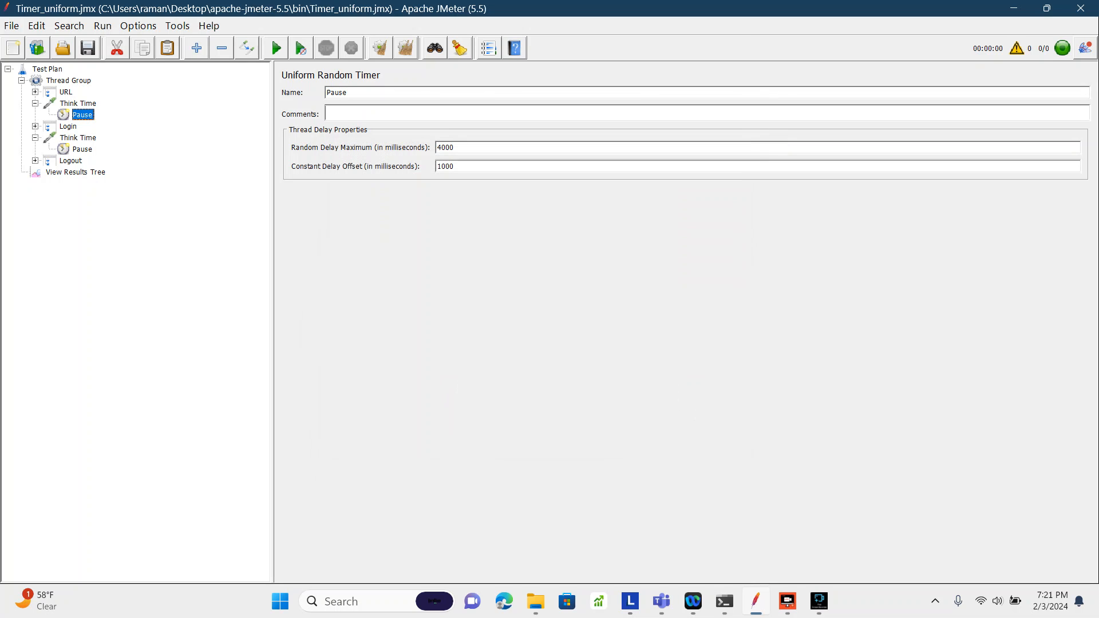
- Open the View Results Tree and inspect the sampler results for Login, the HTTP Request that follows it, and Logout
click(76, 172)
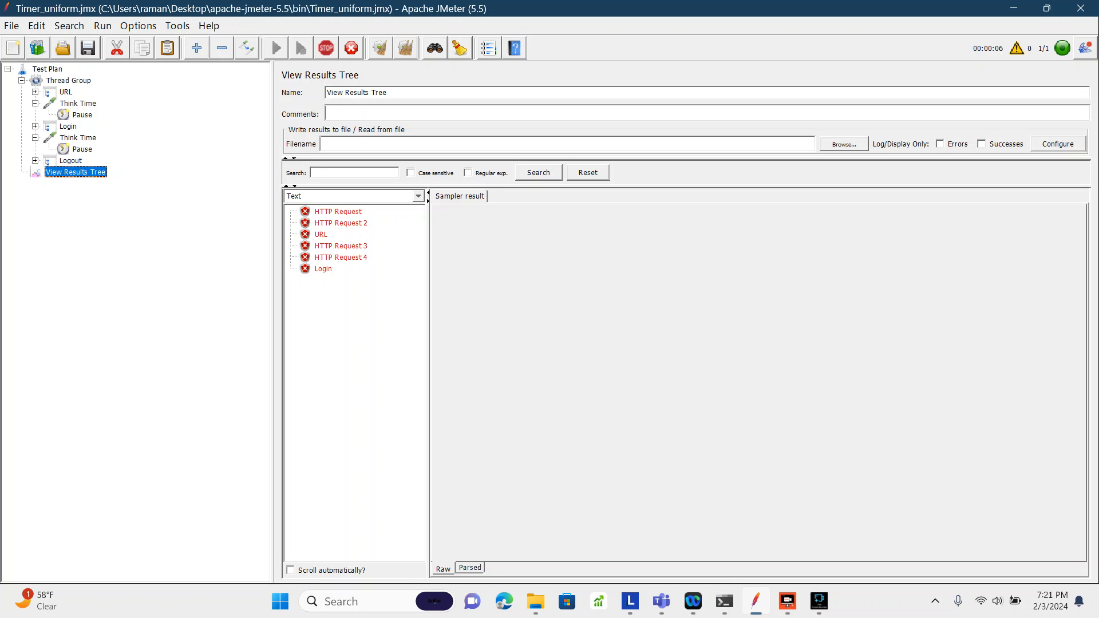
click(323, 268)
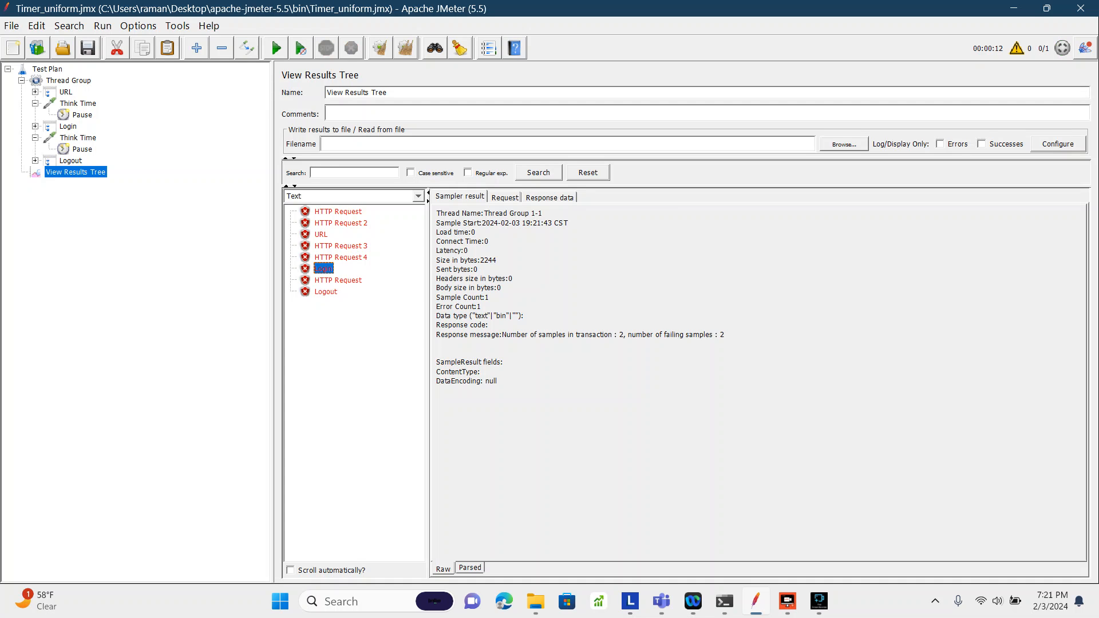
click(338, 280)
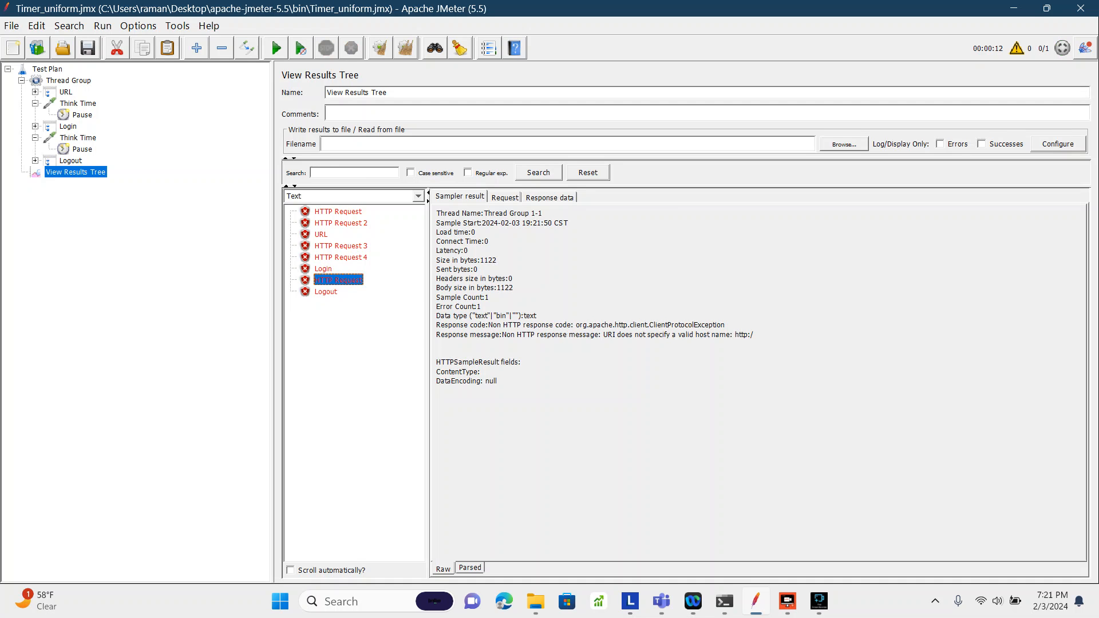
click(325, 291)
- Compare the sample start times of the HTTP requests in the URL transaction with those of HTTP Request 3 and 4
click(338, 211)
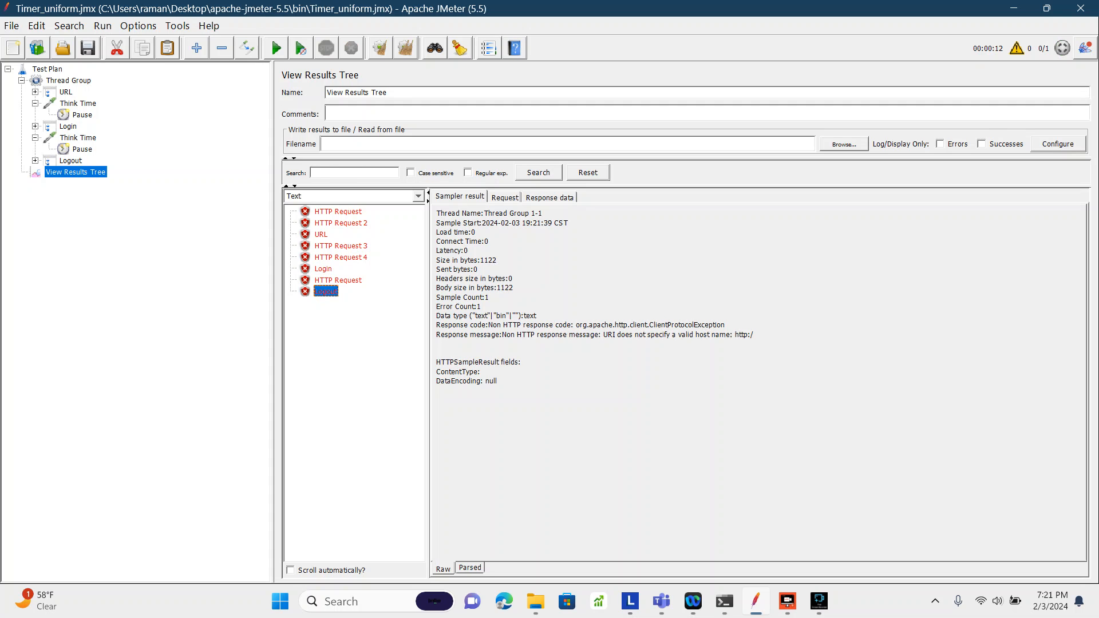
click(341, 223)
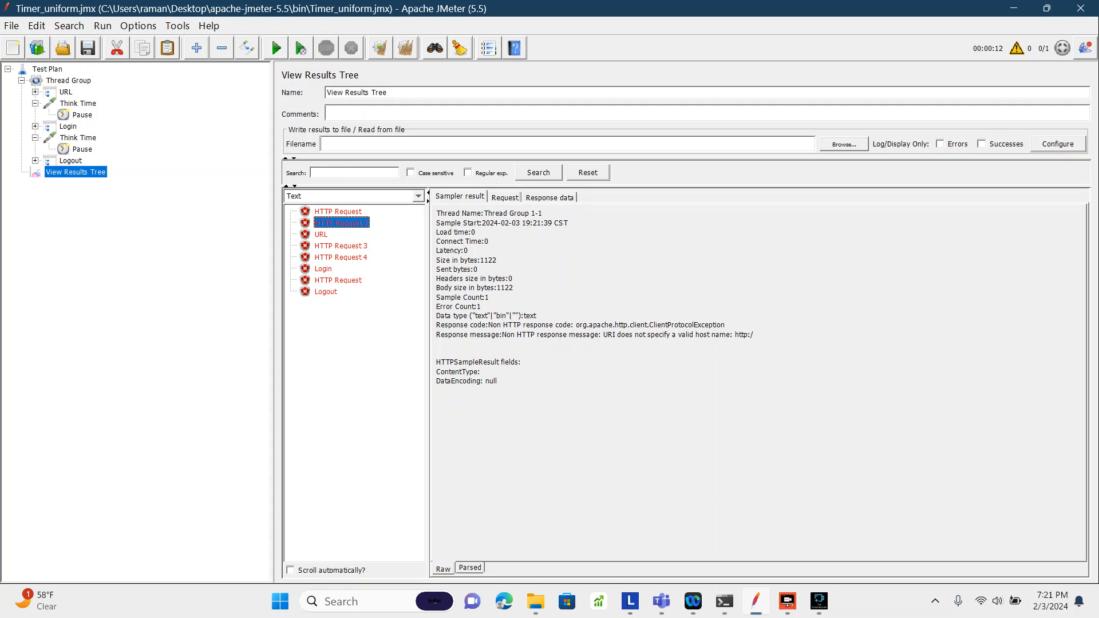
click(339, 212)
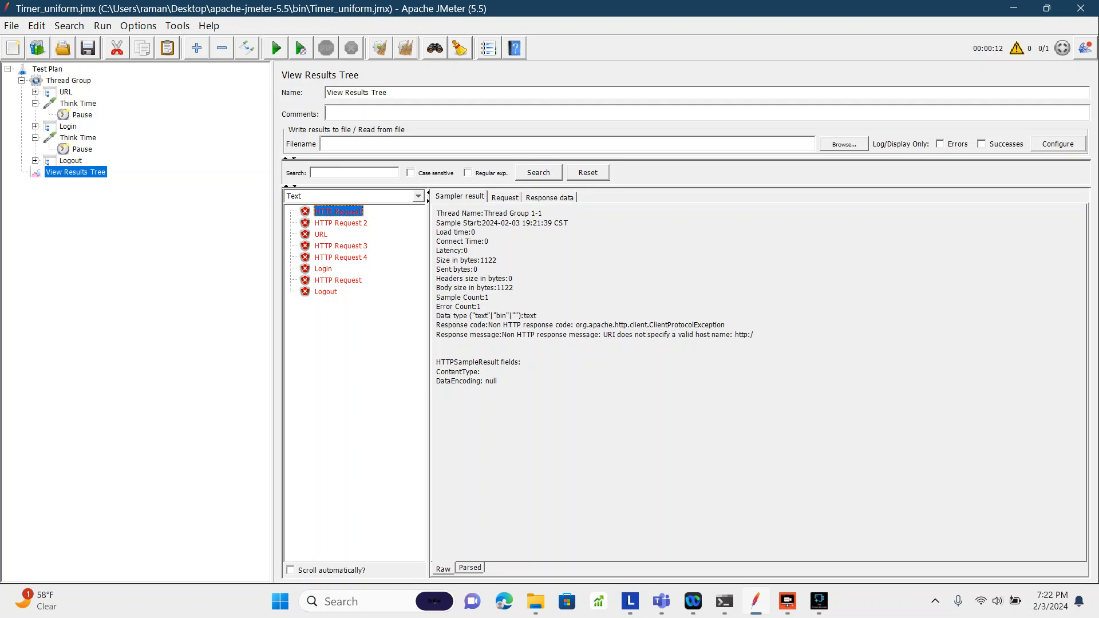
click(341, 222)
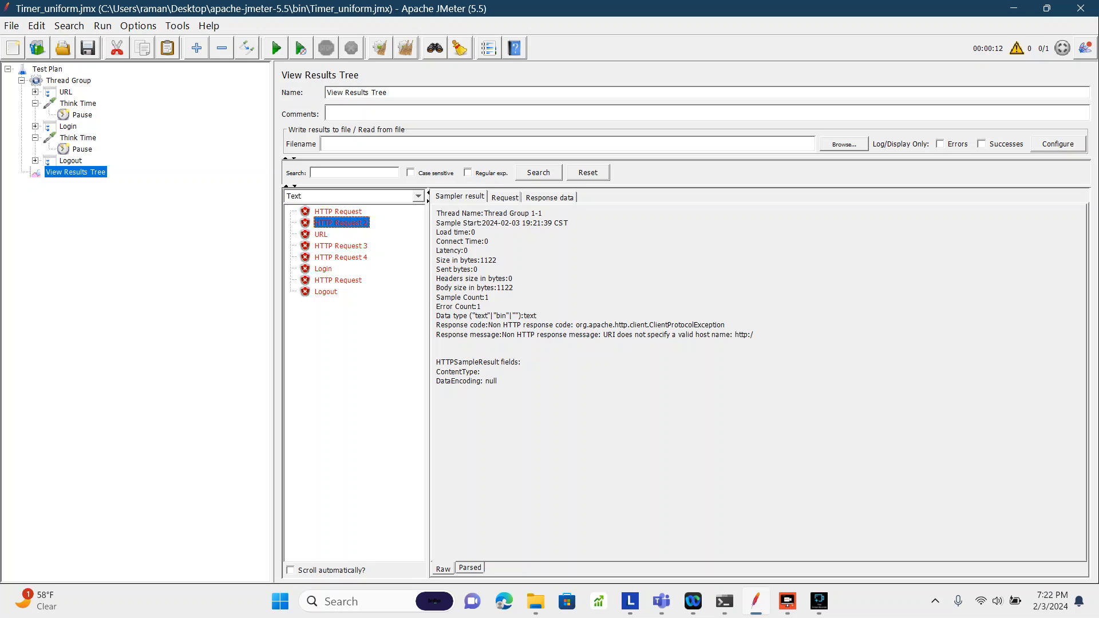
click(321, 234)
click(341, 245)
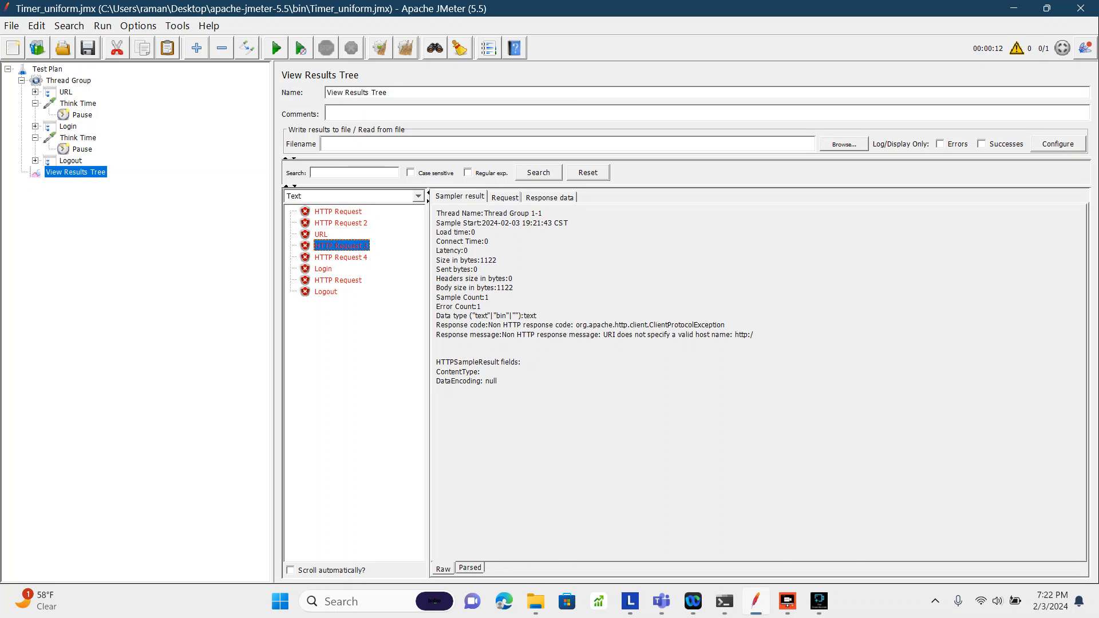
click(341, 257)
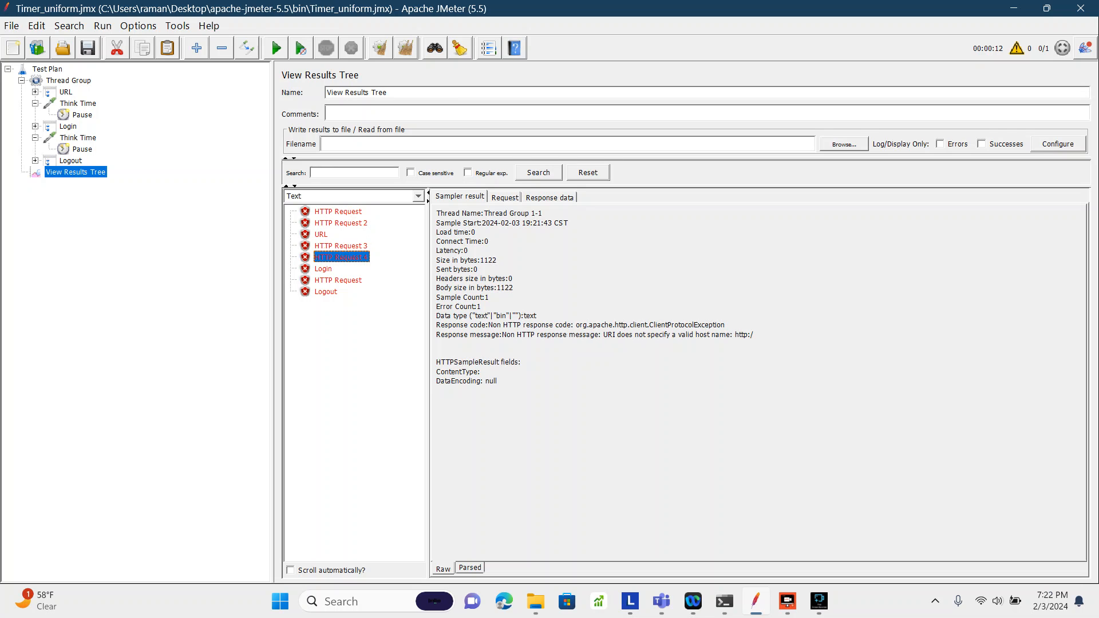
click(341, 245)
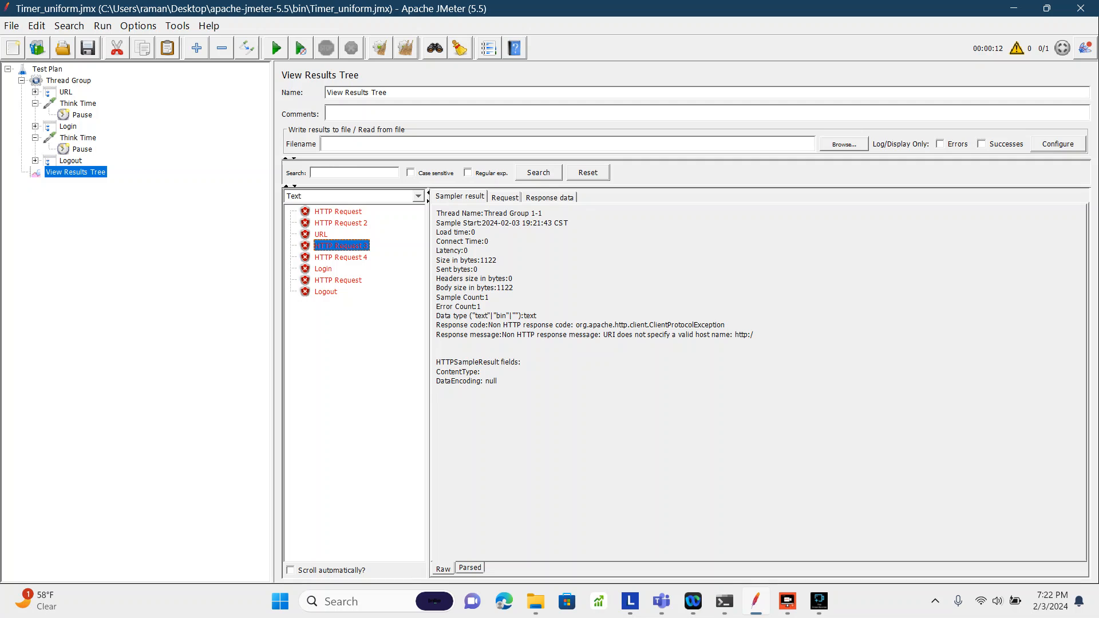
- Check the start times of the URL transaction's samples and the constant delay offset of the Pause timer following URL
click(339, 212)
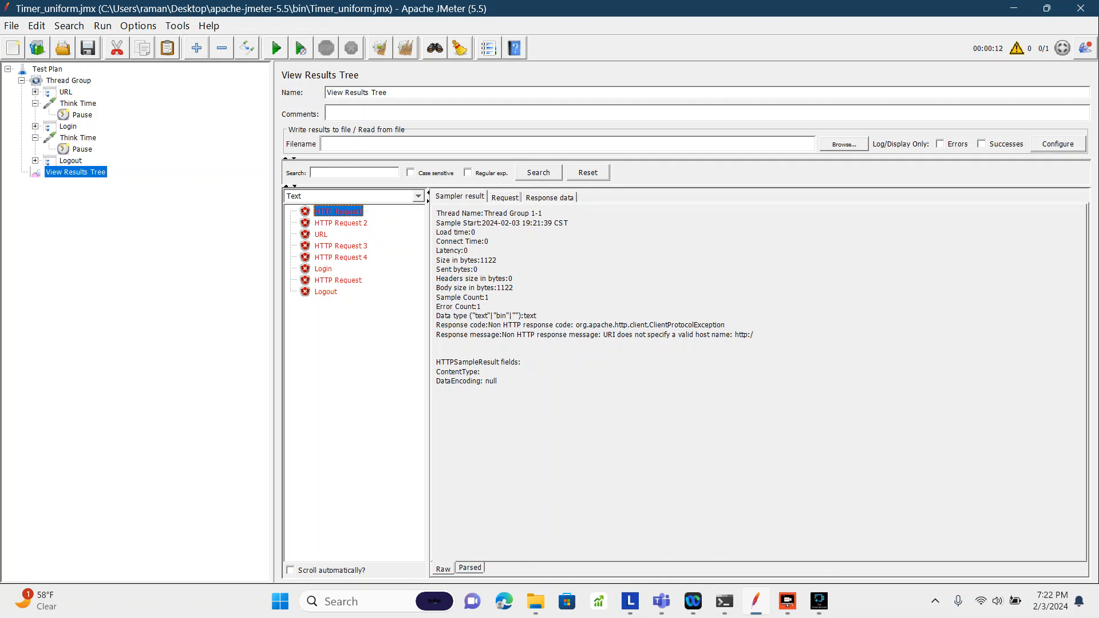
click(341, 223)
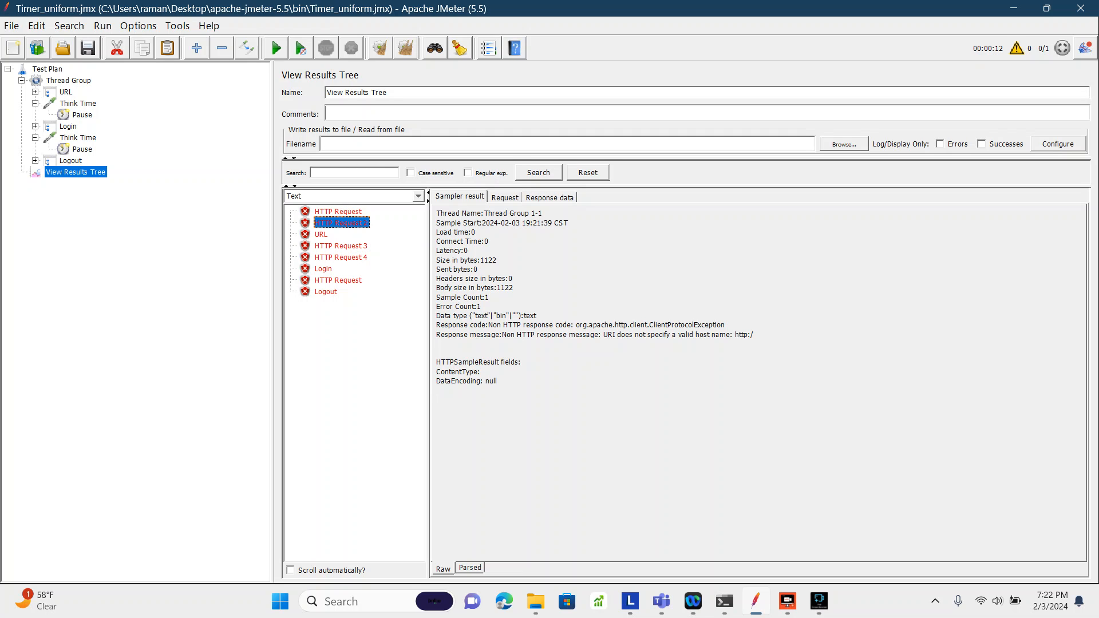
click(321, 234)
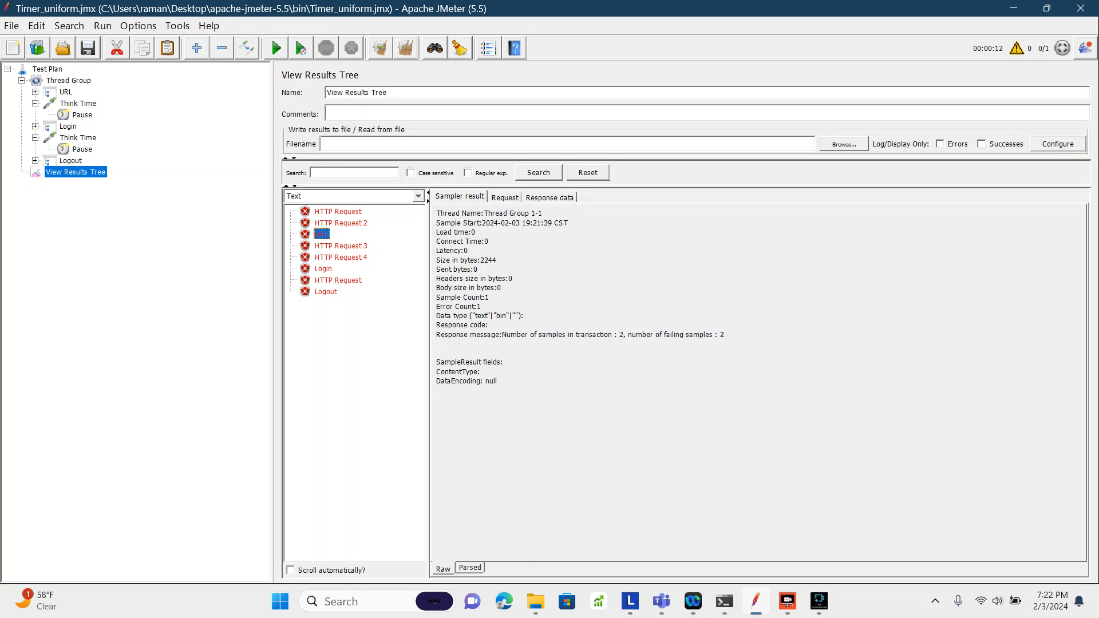
click(83, 116)
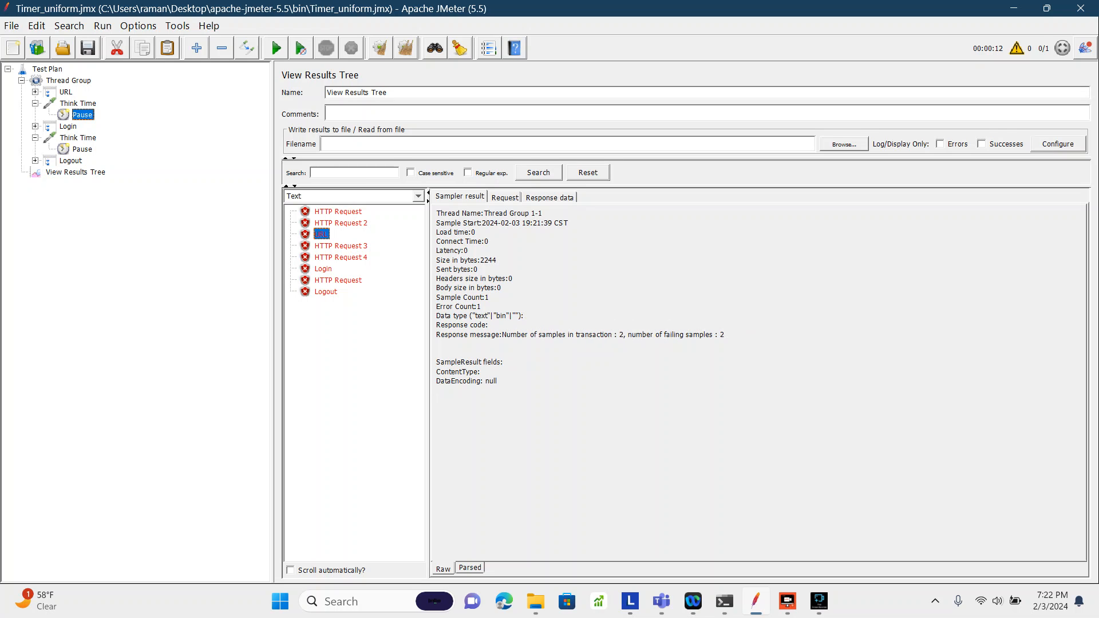
double_click(445, 166)
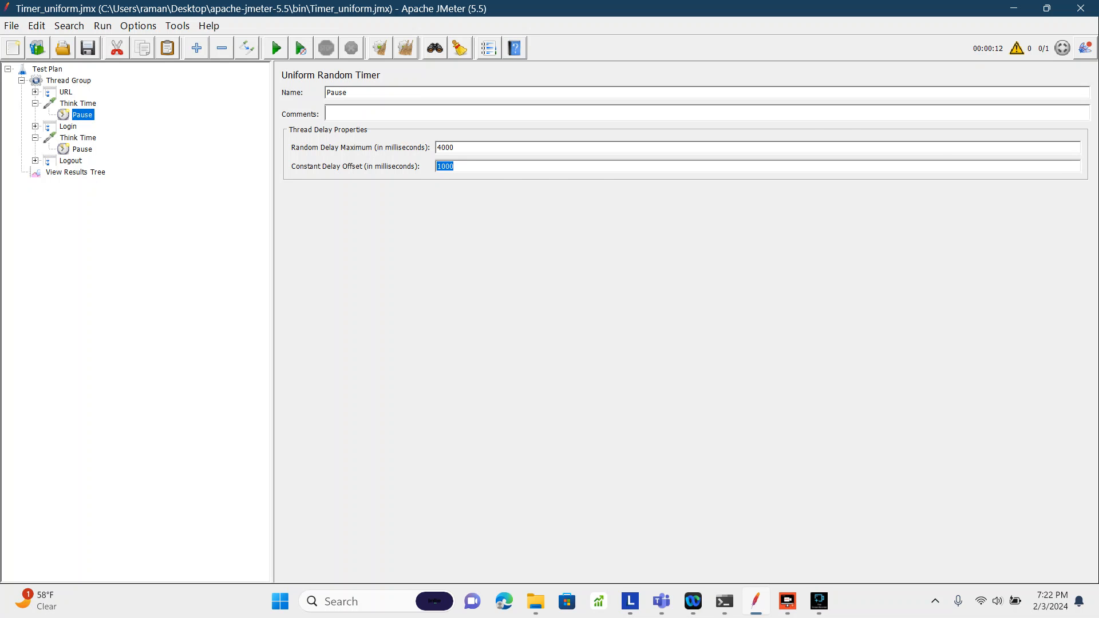
- Return to the View Results Tree and compare the start times of HTTP Request 2, 3, 4 and the Login transaction
click(75, 173)
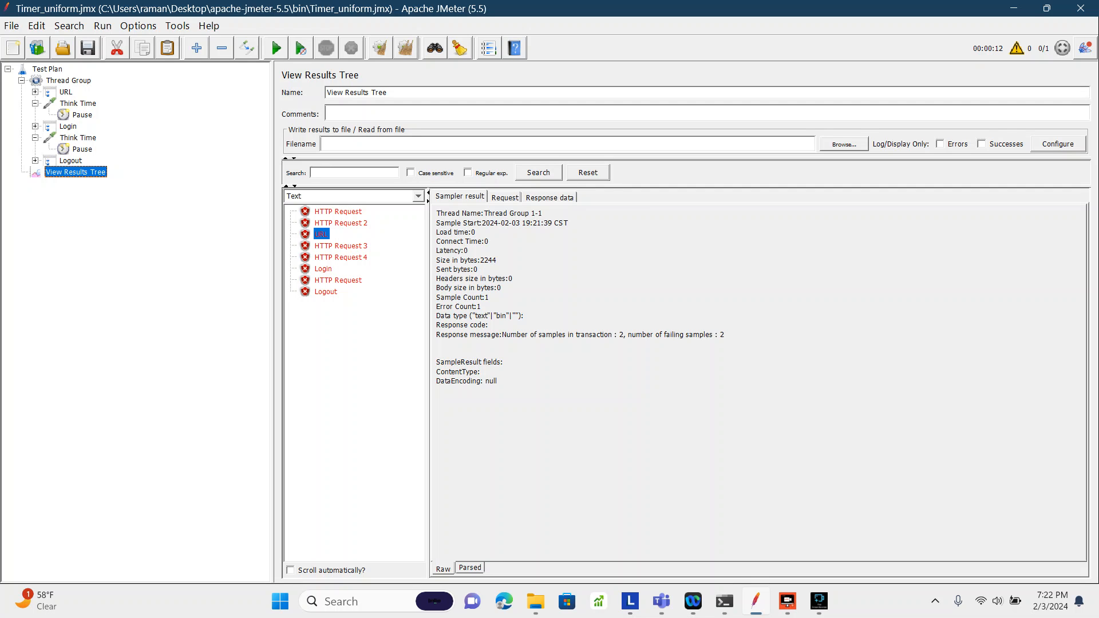
click(341, 246)
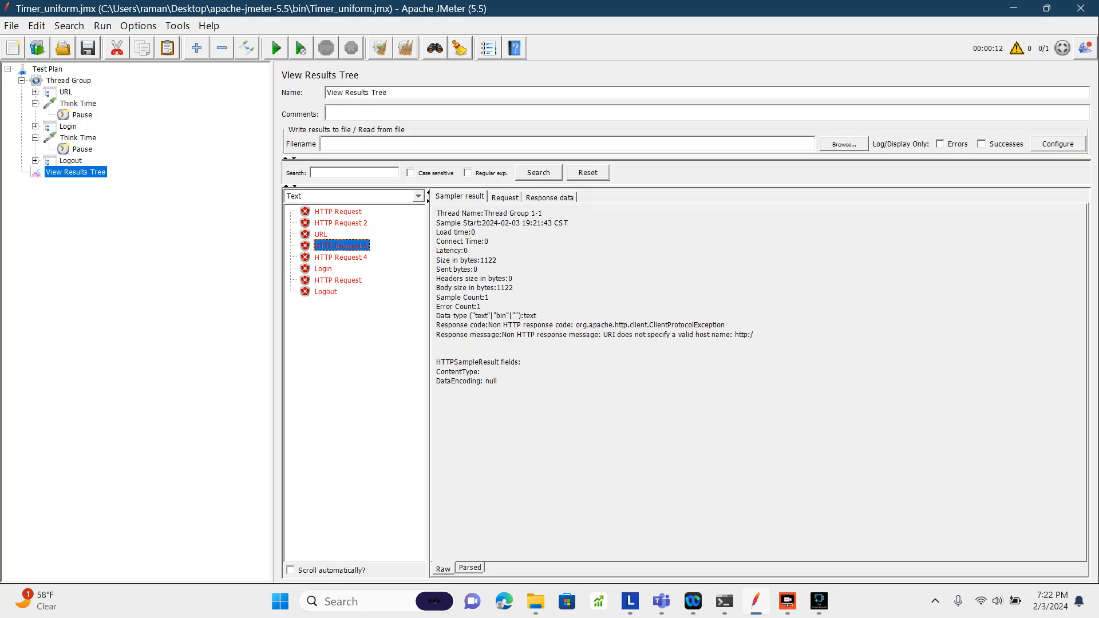
click(341, 223)
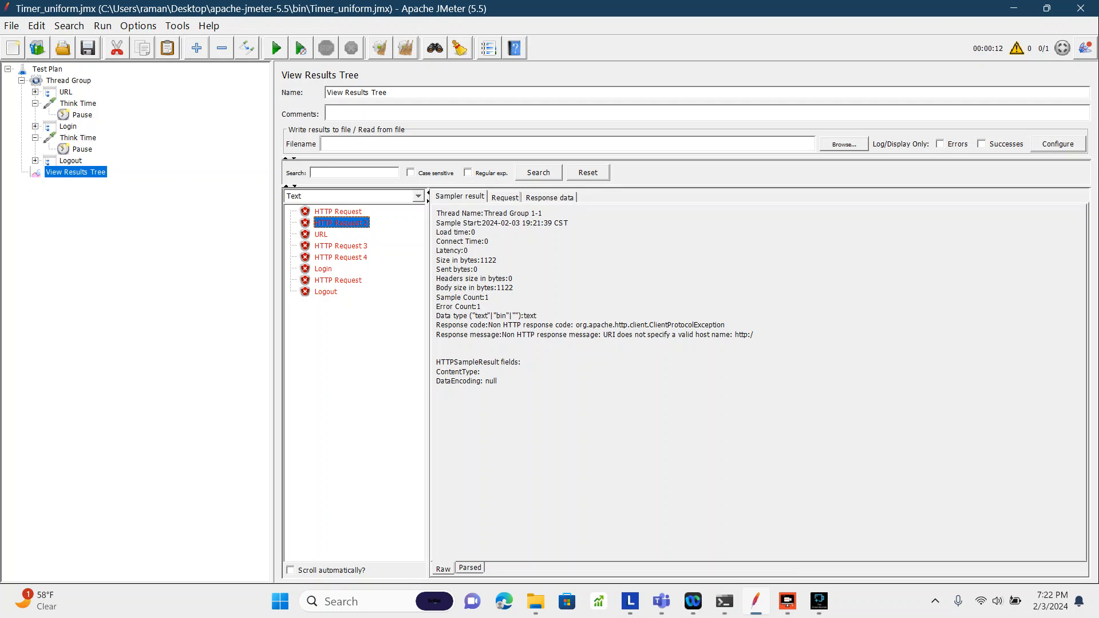
click(341, 246)
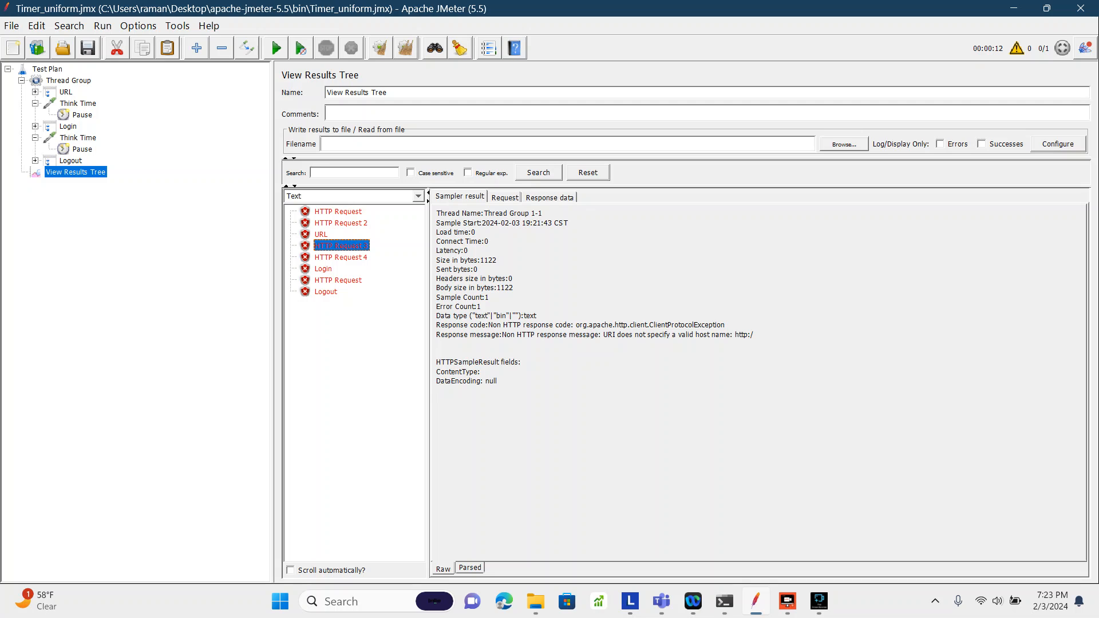
click(341, 257)
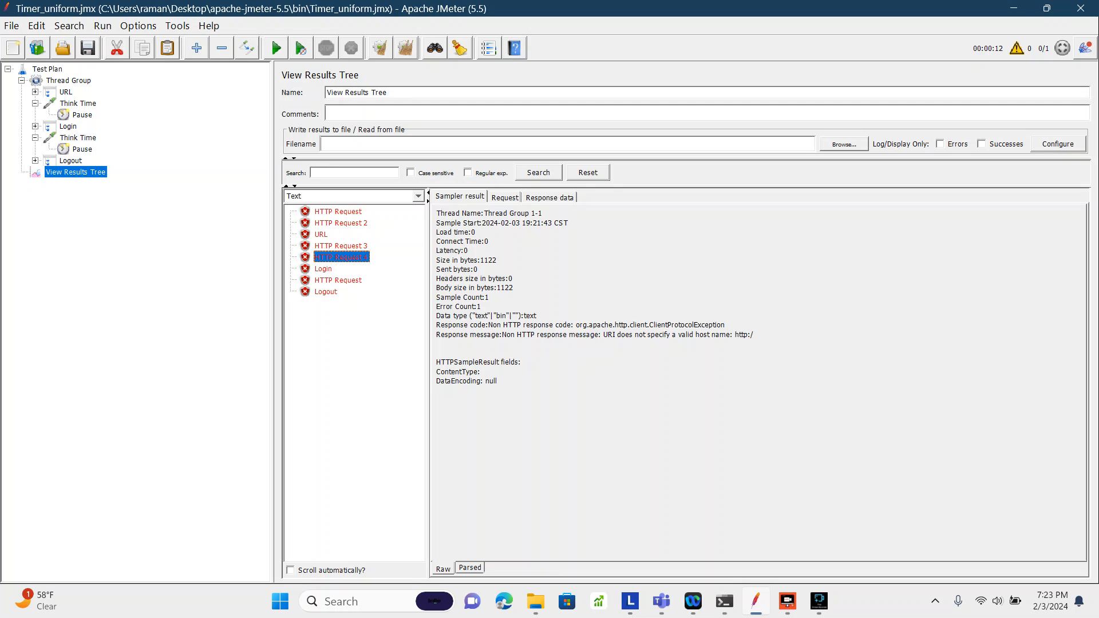
click(323, 269)
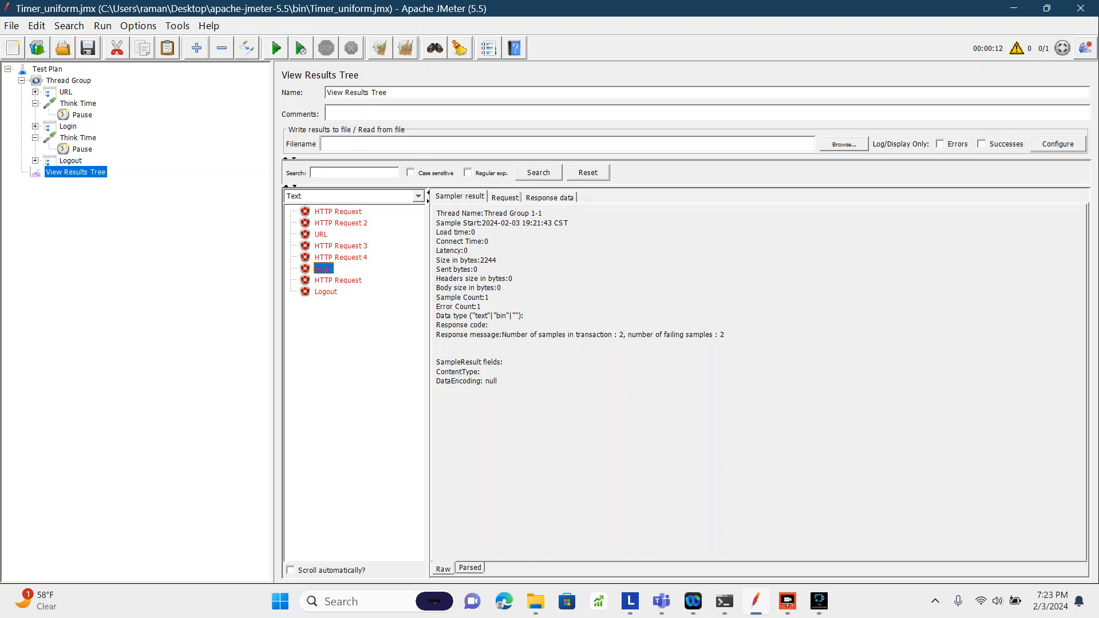
- Check the delay values of the Pause timer after Login against the start times of Login and the last HTTP Request
click(82, 150)
double_click(445, 166)
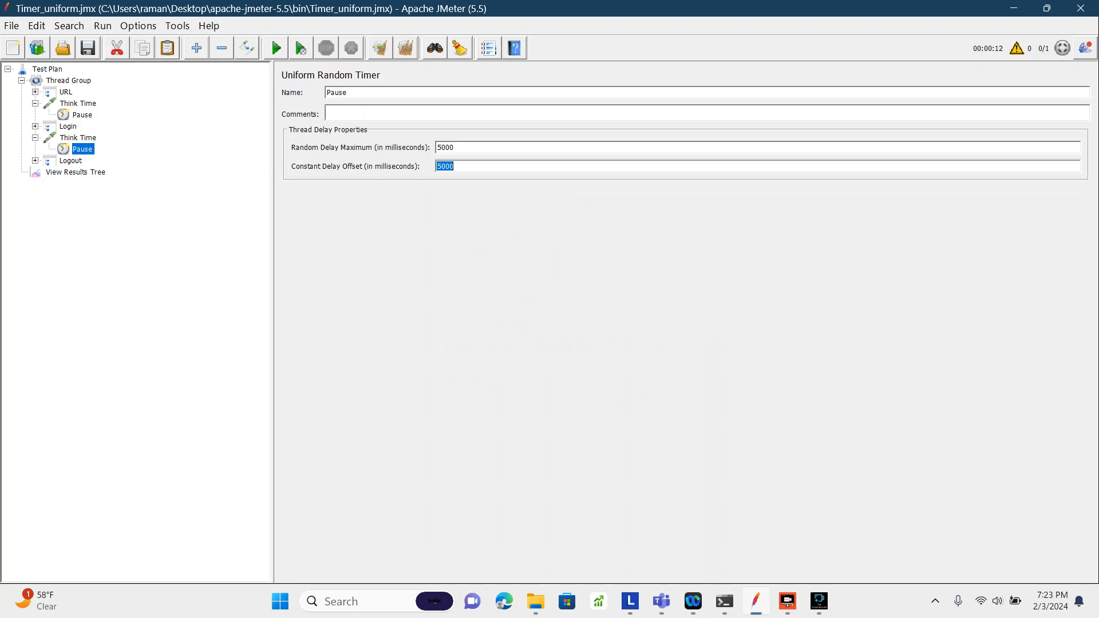
double_click(445, 148)
click(76, 172)
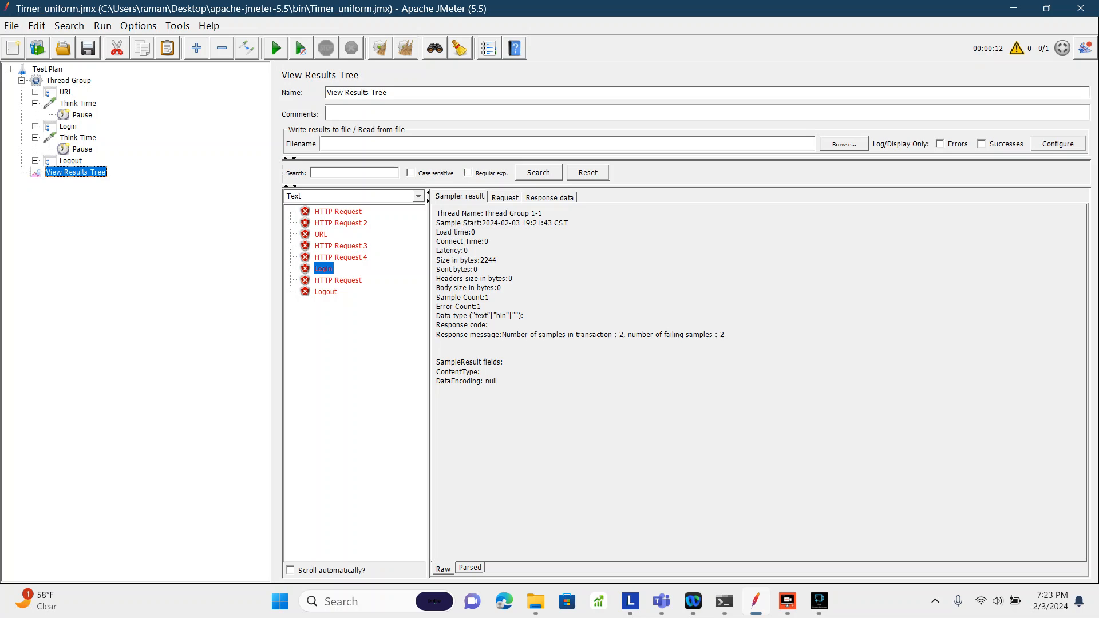
click(554, 222)
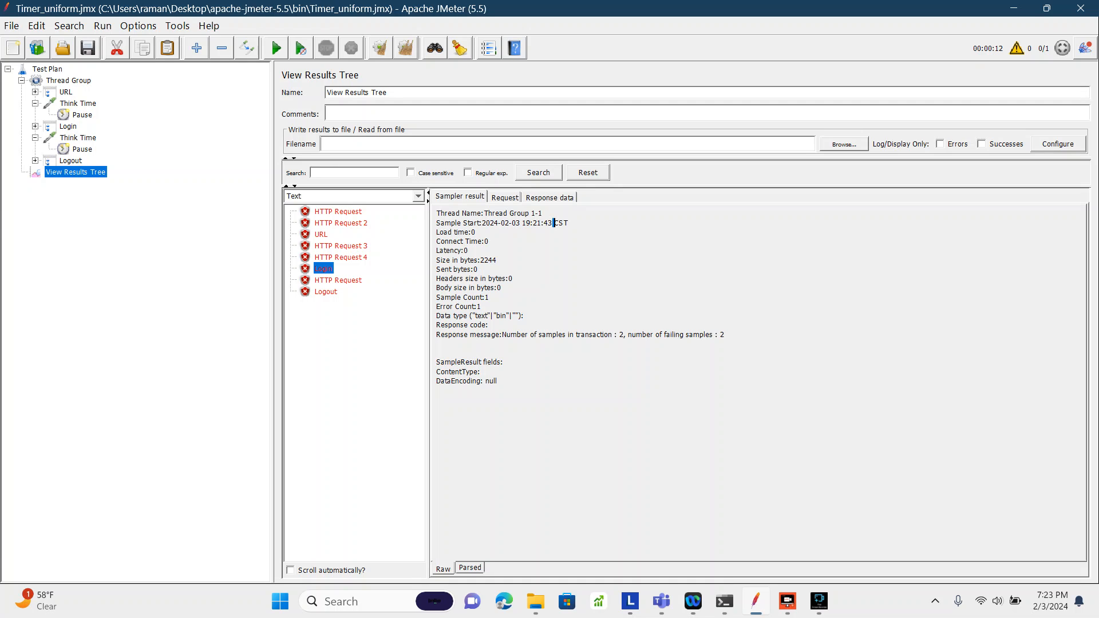
click(338, 281)
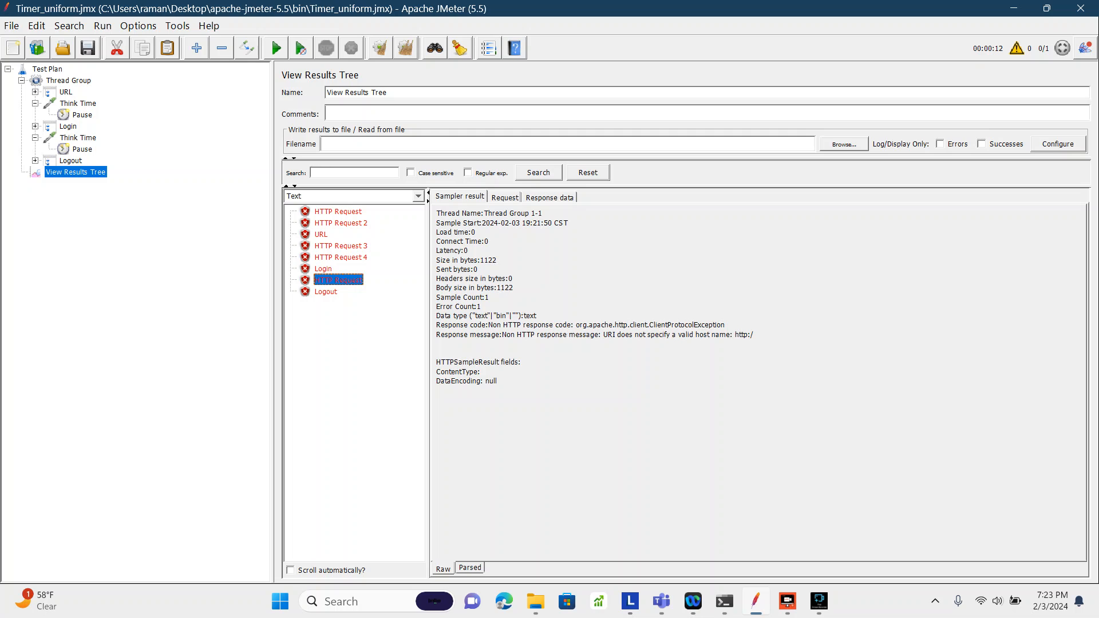
double_click(549, 223)
- Review the delay settings of both Pause timers and return to the View Results Tree
click(83, 149)
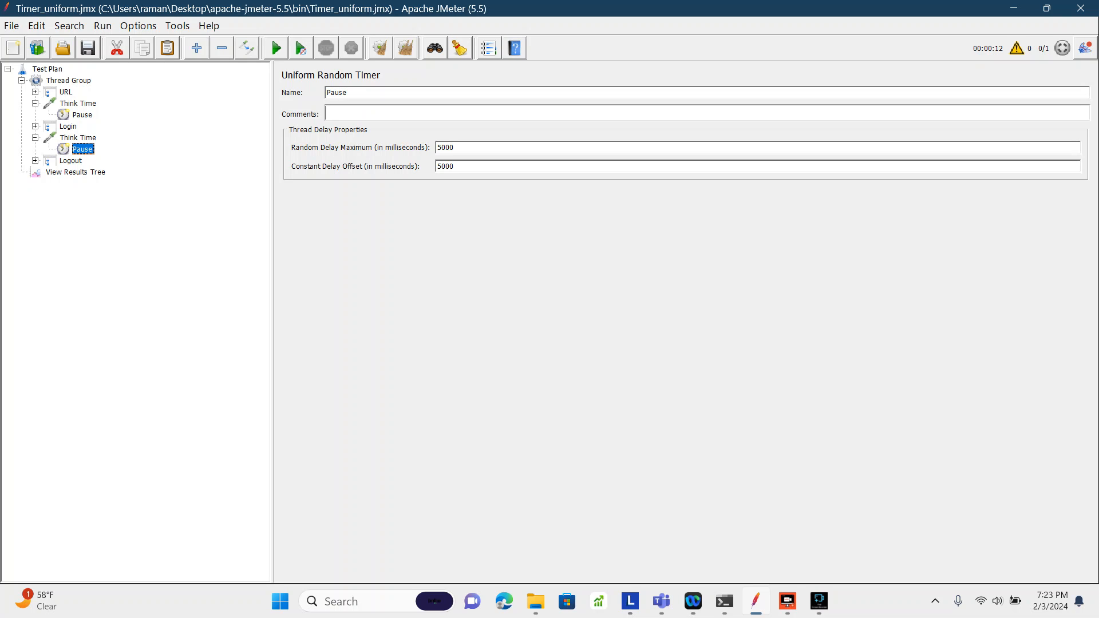
click(82, 115)
click(75, 172)
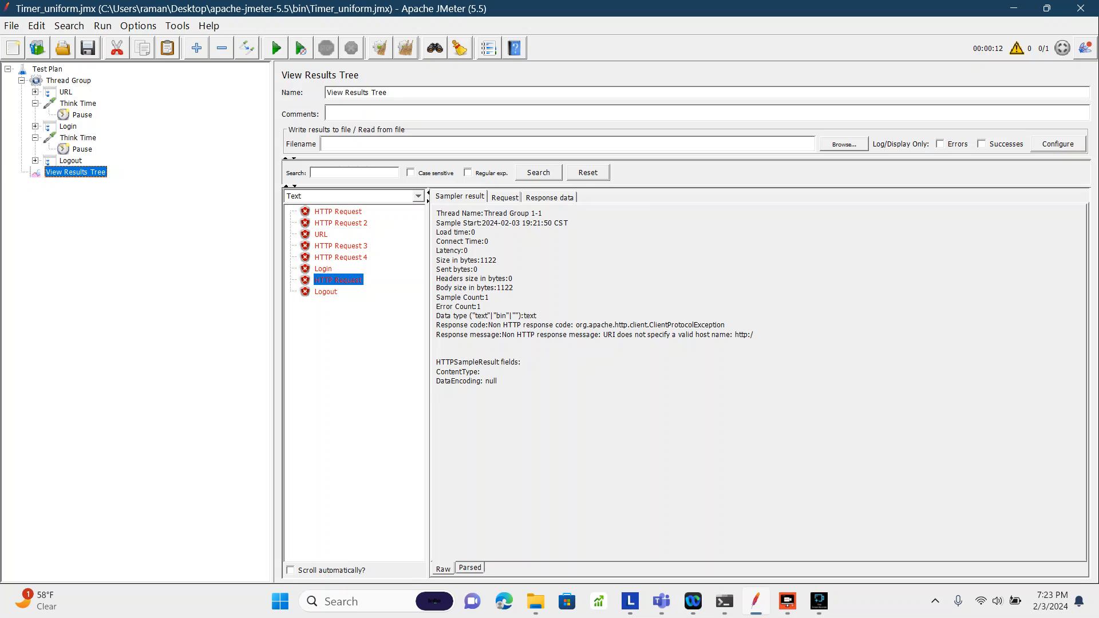
- Review the Thread Group's settings and the commands available for it, such as Add Think Times to children
click(68, 81)
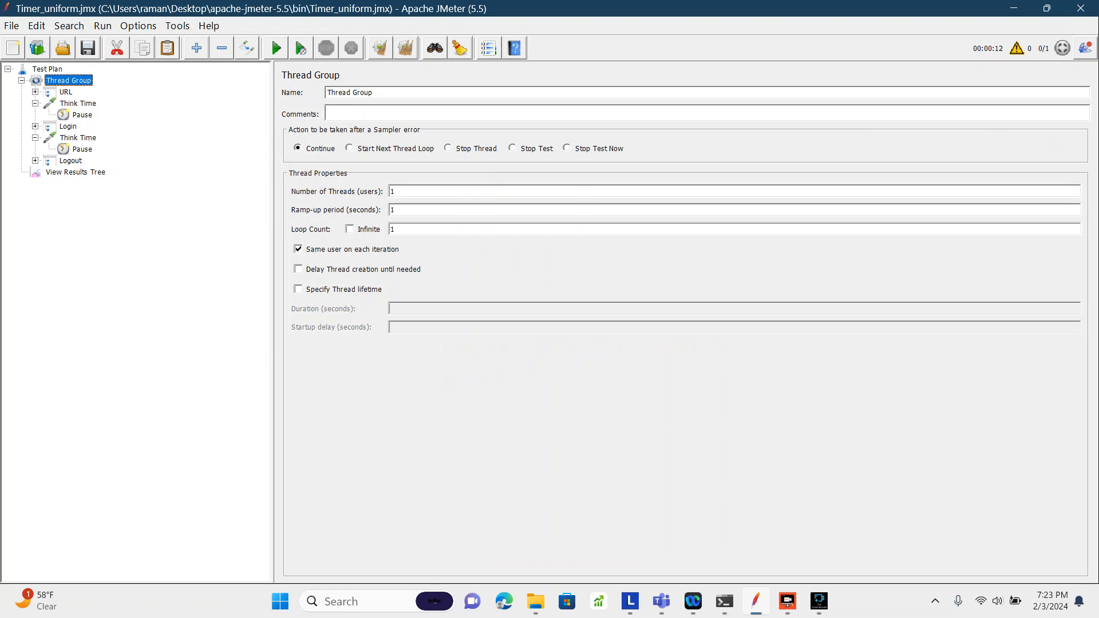
right_click(74, 77)
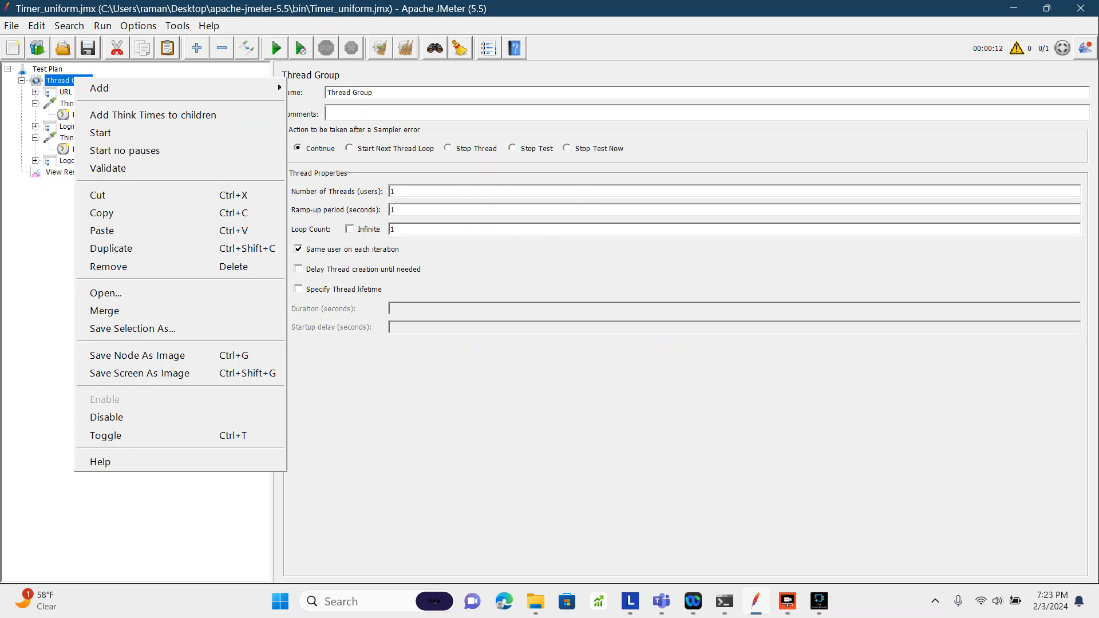
key(Escape)
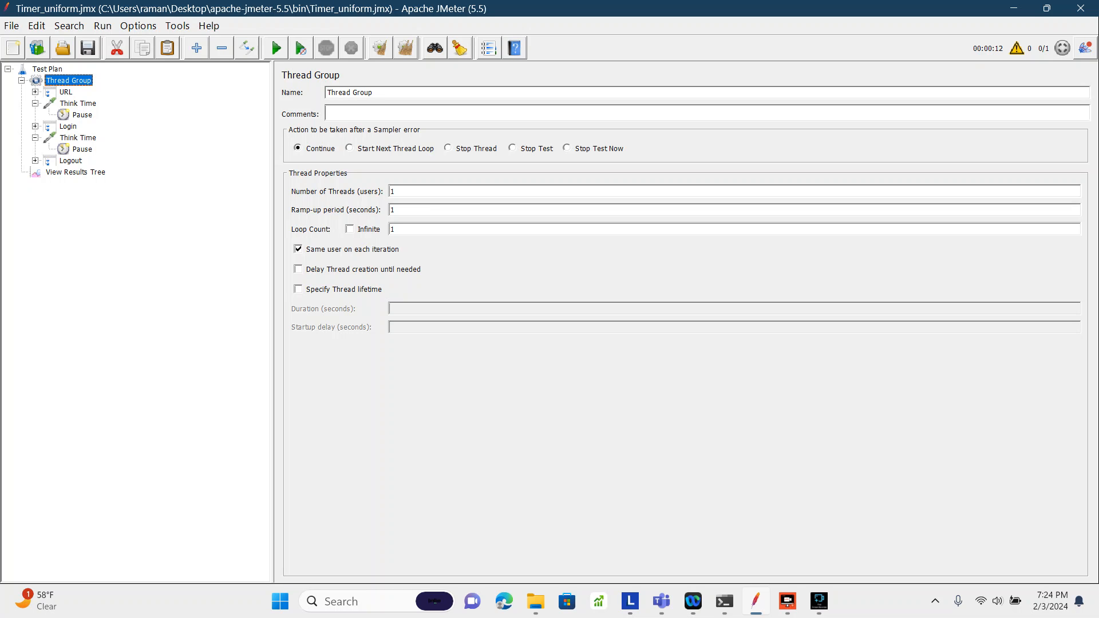
- Check the Pause timer's delay settings under the first Think Time and browse the timer types available for the Test Plan
click(82, 116)
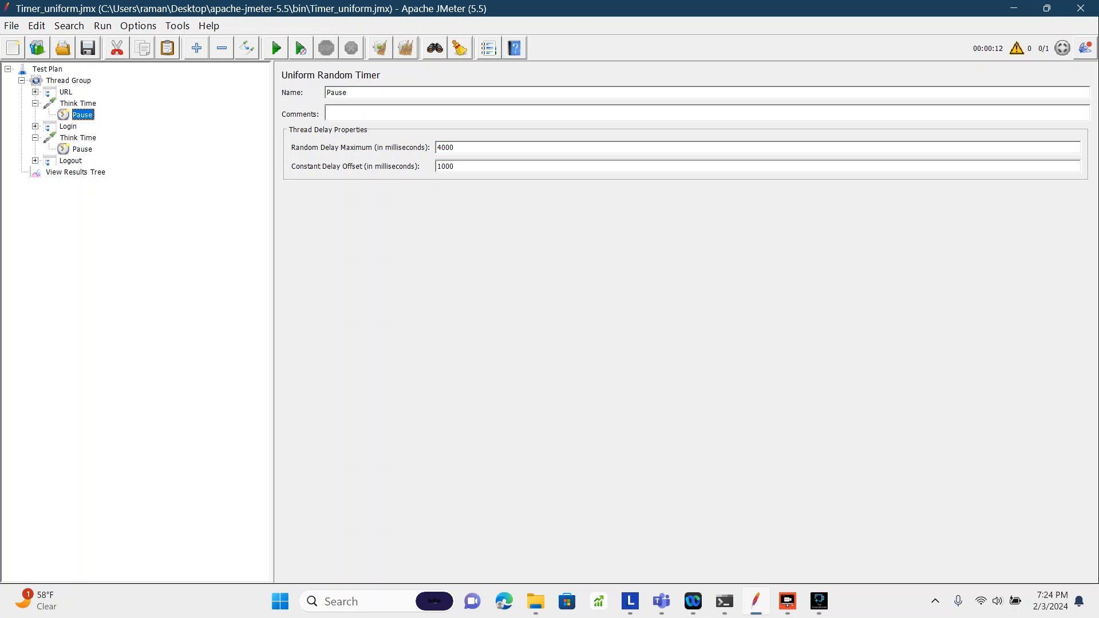
double_click(449, 166)
click(47, 68)
right_click(47, 68)
mouse_move(72, 78)
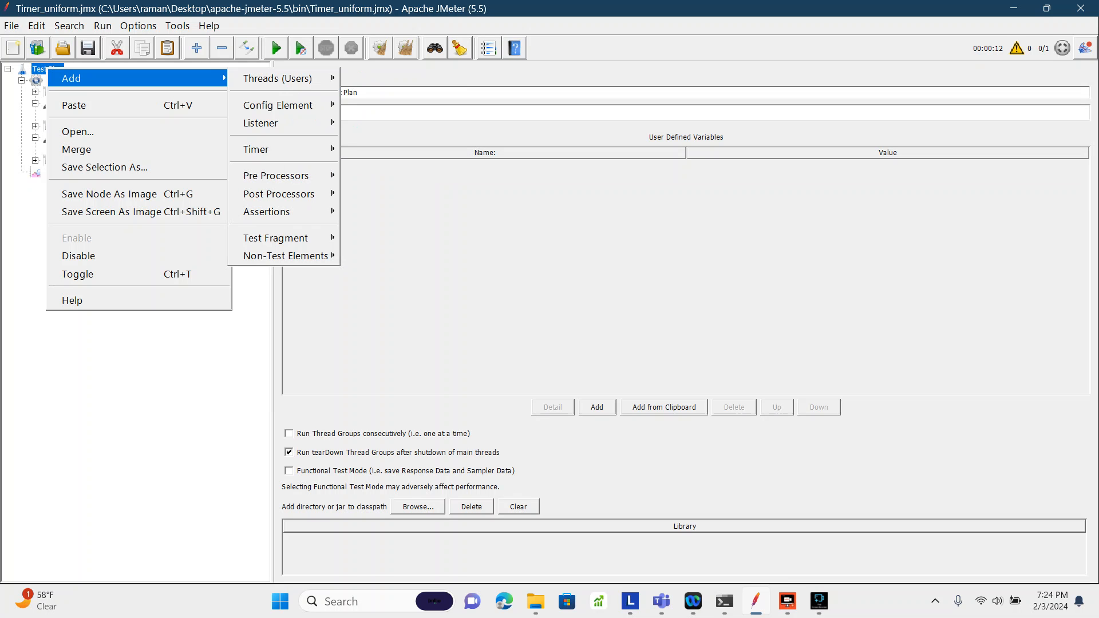
mouse_move(256, 149)
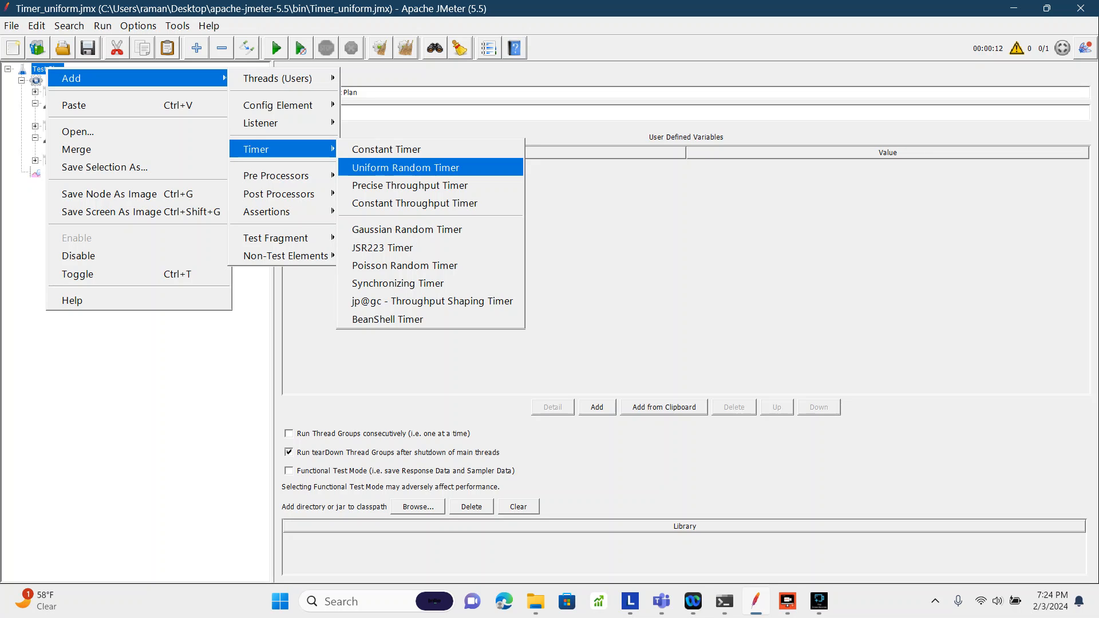
key(Escape)
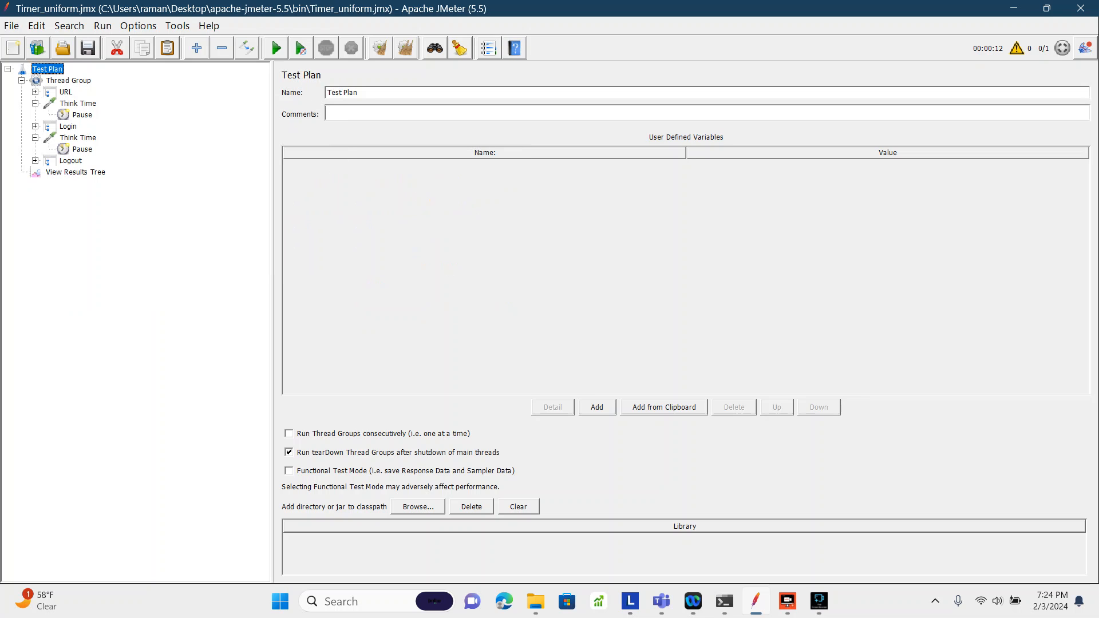
- Examine the Random Delay Maximum and Constant Delay Offset of the Pause timer between URL and Login
click(83, 115)
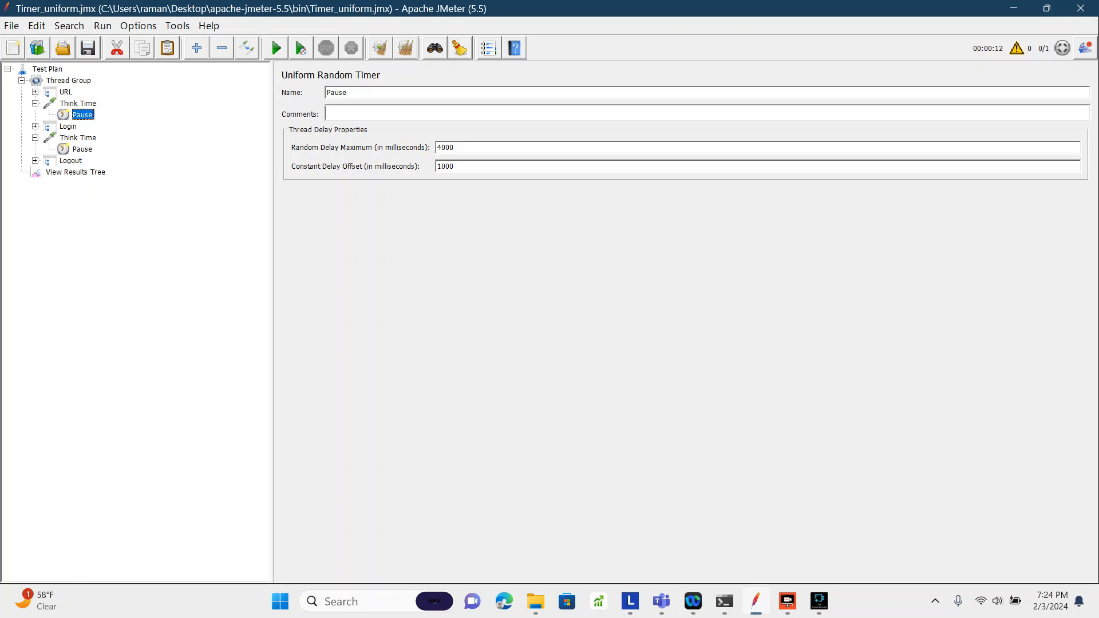
double_click(445, 167)
double_click(444, 148)
double_click(444, 167)
click(437, 147)
double_click(445, 167)
double_click(444, 148)
click(444, 166)
double_click(444, 166)
double_click(442, 147)
click(440, 148)
double_click(440, 148)
double_click(444, 166)
double_click(444, 147)
click(445, 147)
double_click(445, 147)
double_click(445, 166)
double_click(445, 147)
key(Tab)
key(shift+Tab)
key(Tab)
key(shift+Tab)
key(Tab)
key(shift+Tab)
key(Tab)
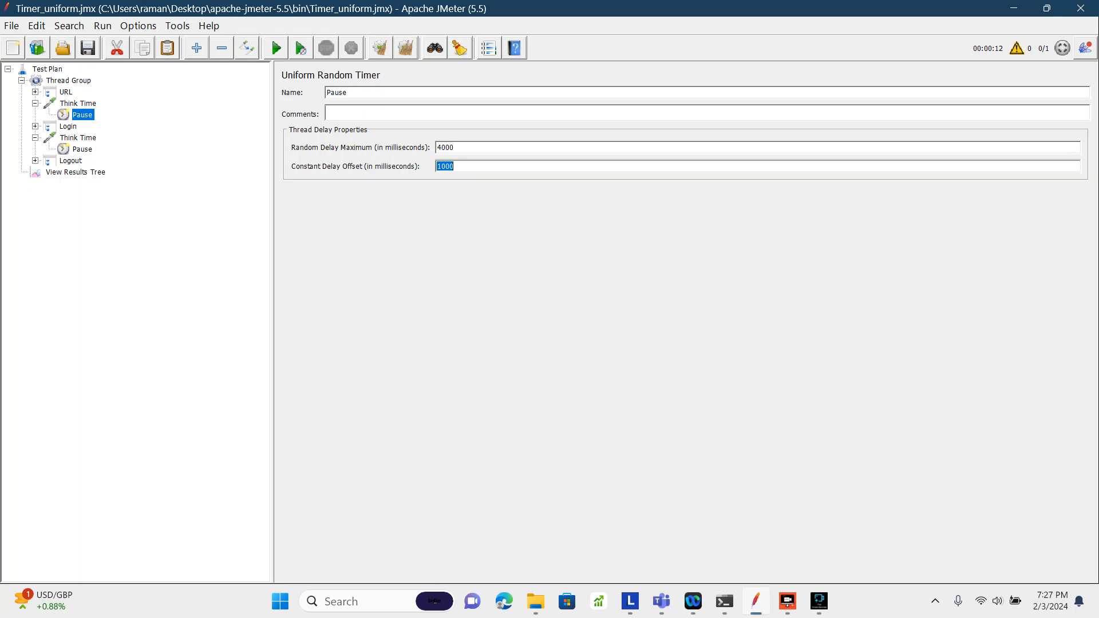
- Examine the Random Delay Maximum and Constant Delay Offset of the Pause timer between Login and Logout
click(82, 149)
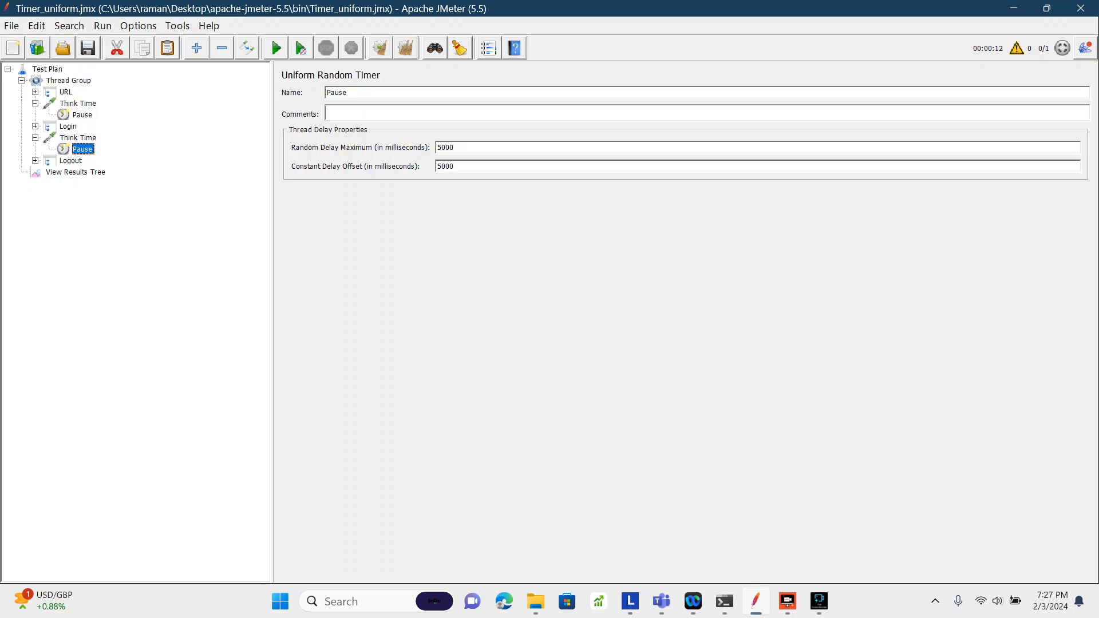
double_click(445, 148)
double_click(445, 167)
double_click(445, 148)
double_click(446, 167)
double_click(445, 147)
double_click(445, 167)
double_click(445, 147)
double_click(445, 166)
double_click(445, 148)
double_click(445, 167)
double_click(445, 148)
double_click(442, 166)
double_click(445, 148)
key(Tab)
- Compare the sample start times of URL, Login and HTTP Request 3 in the View Results Tree
click(76, 172)
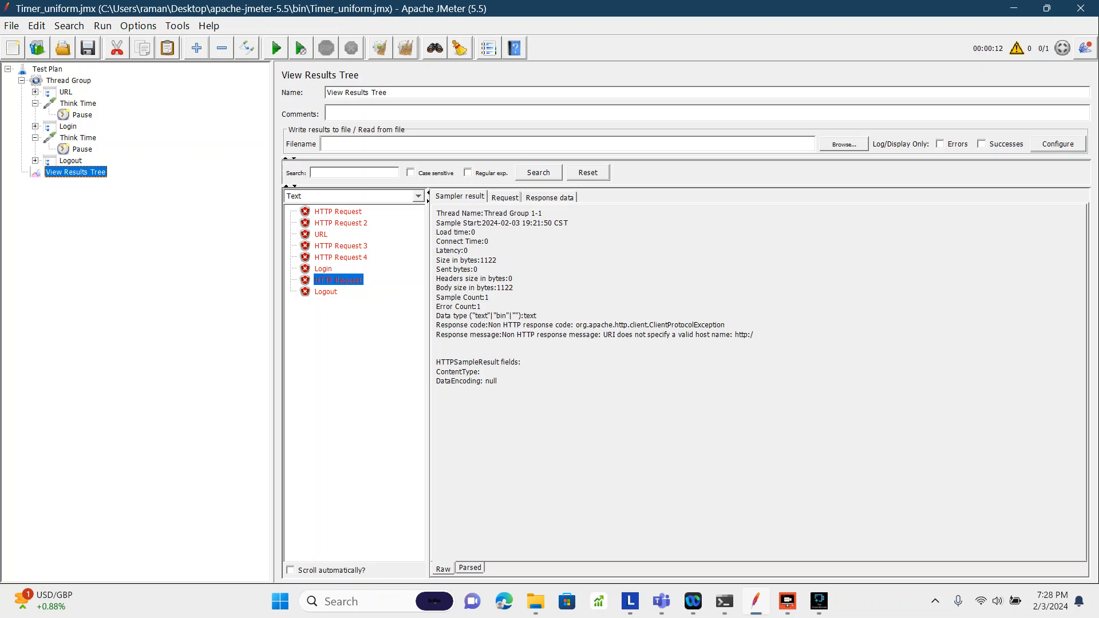
click(321, 234)
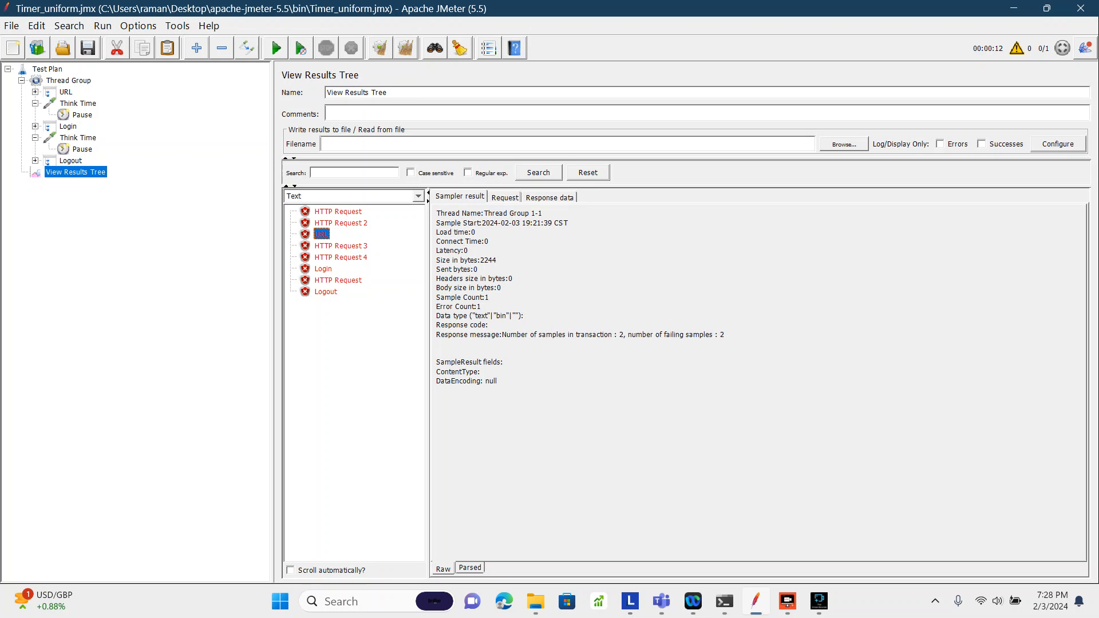
click(323, 268)
click(321, 234)
click(323, 268)
click(341, 246)
click(321, 234)
click(341, 245)
click(321, 234)
click(341, 245)
triple_click(537, 223)
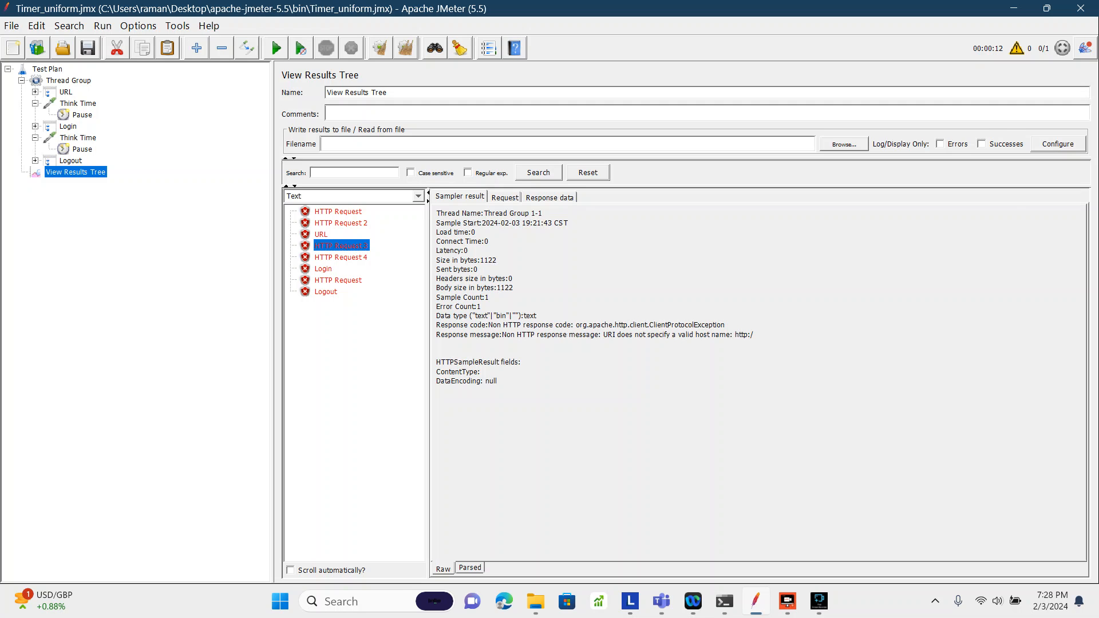
- Expand the Login controller and review HTTP Request 3 alongside the Pause timer that precedes it
click(35, 126)
click(99, 137)
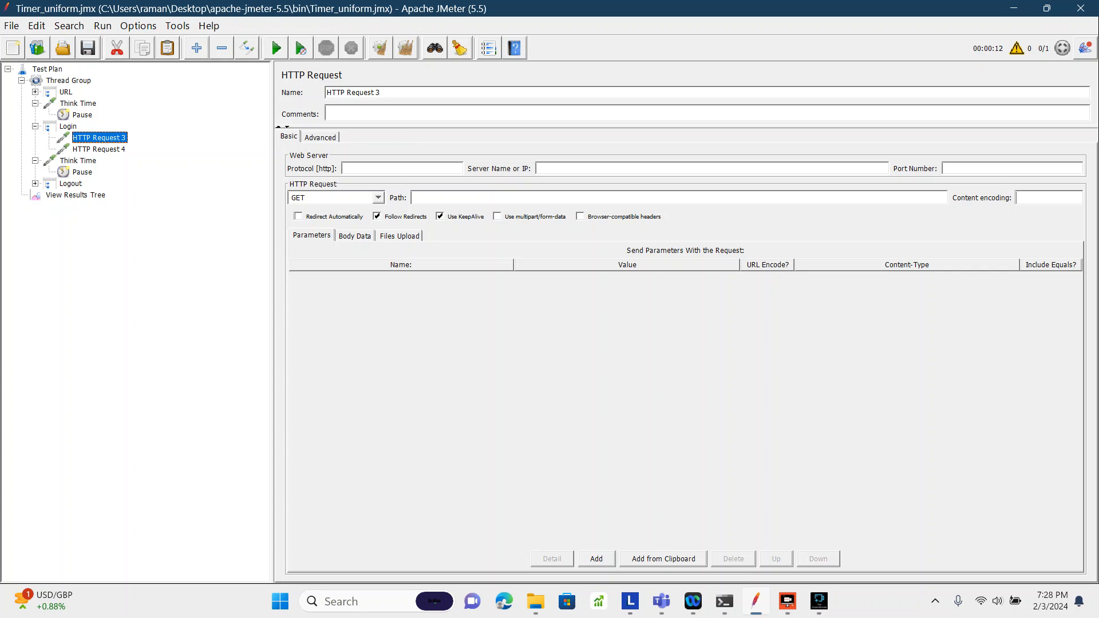
click(83, 115)
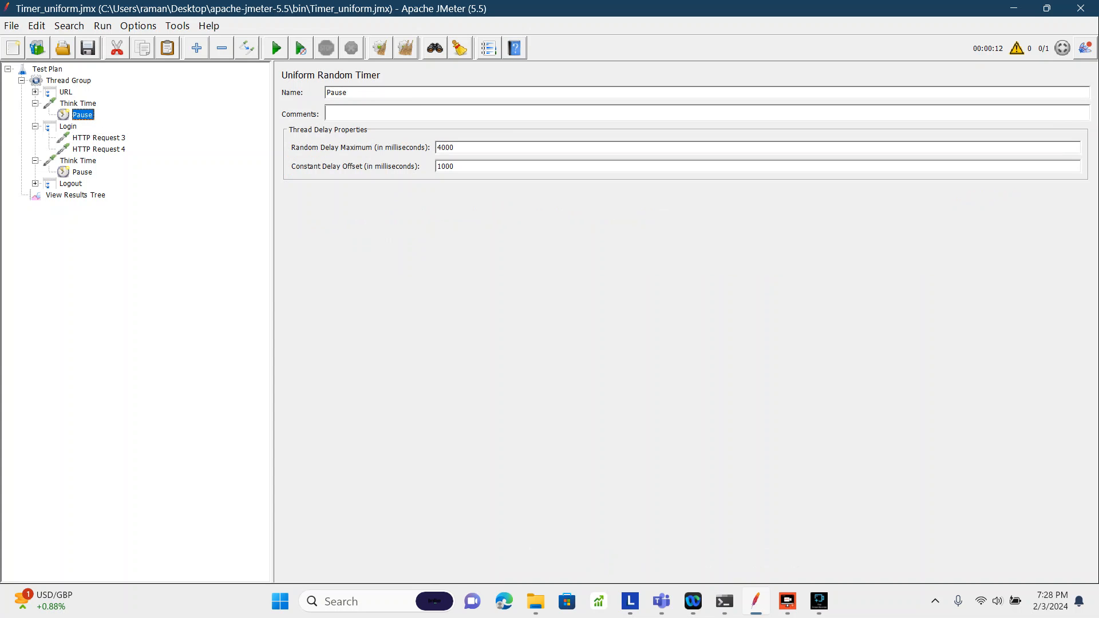
click(98, 138)
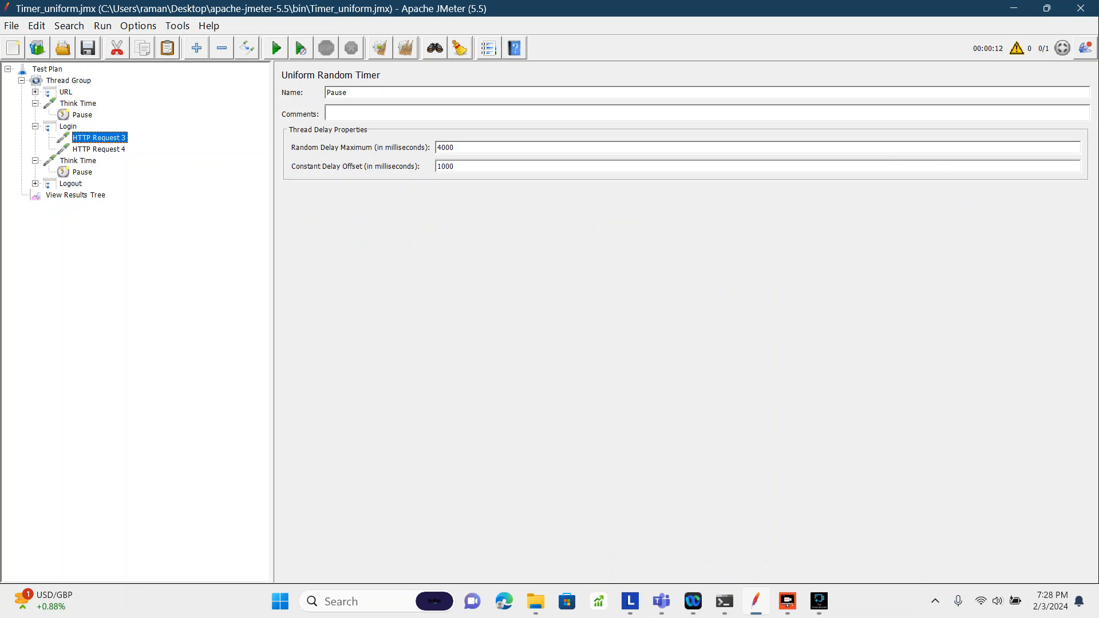
click(83, 114)
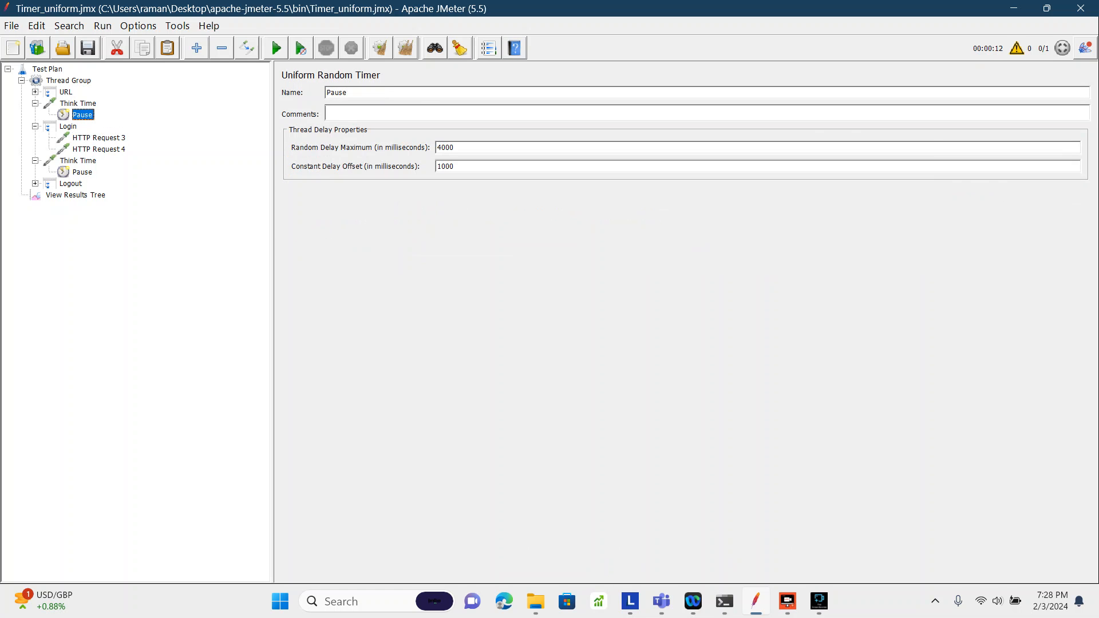
- Return to the View Results Tree and compare the start times of HTTP Request 2 and HTTP Request 3
click(75, 195)
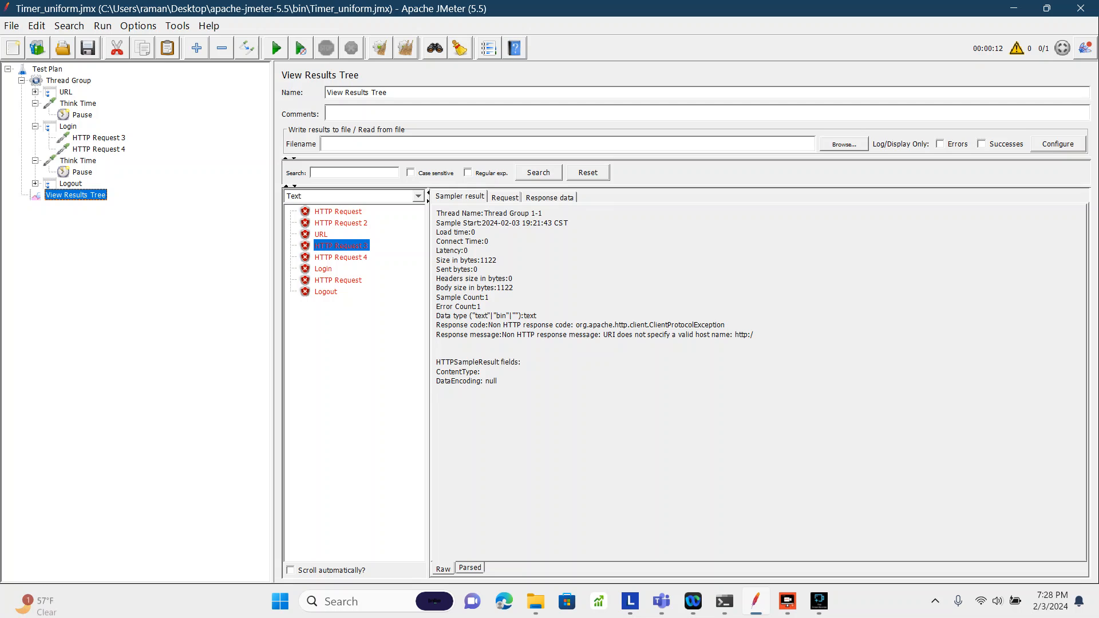
click(342, 223)
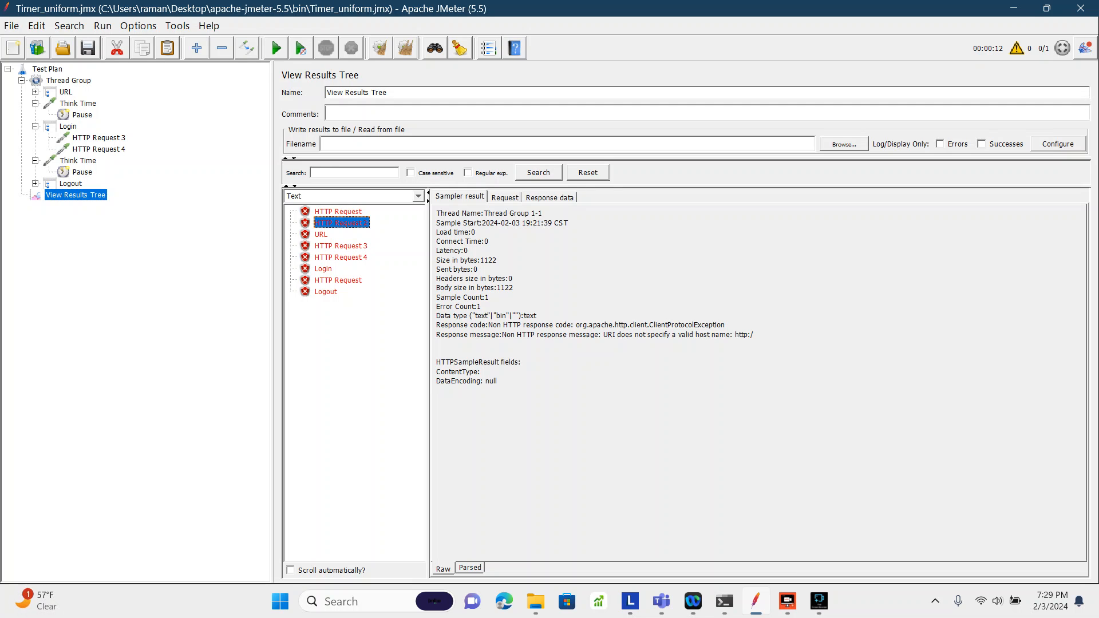
double_click(548, 223)
click(341, 246)
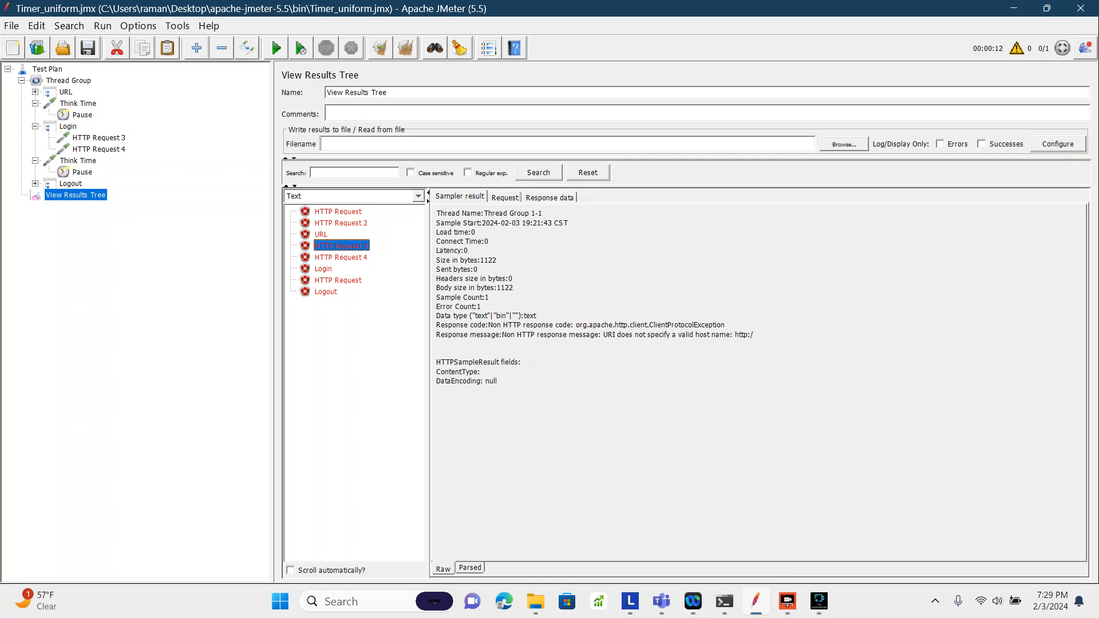
double_click(553, 223)
click(341, 223)
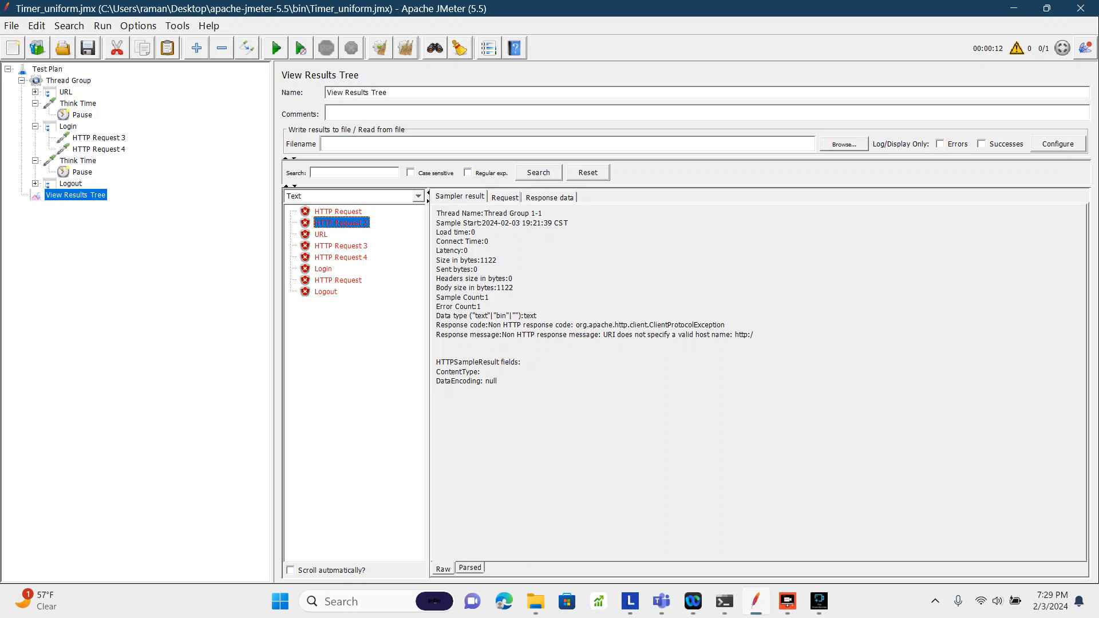
click(341, 246)
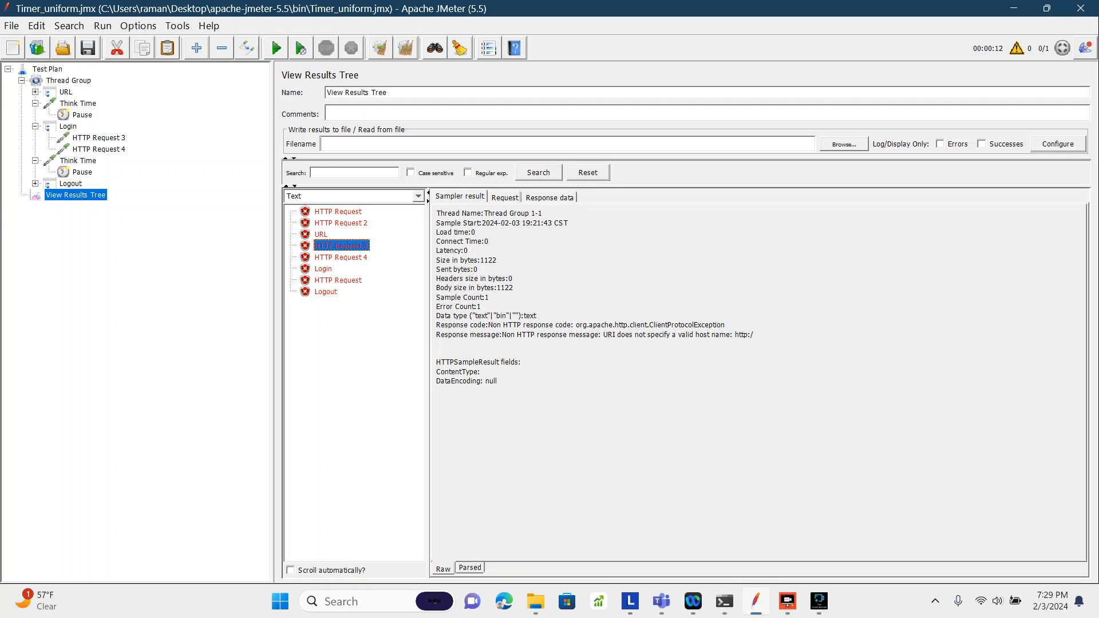
- Review the Pause timer before Login and HTTP Request 4, and check HTTP Request 4's start time in the View Results Tree
click(82, 115)
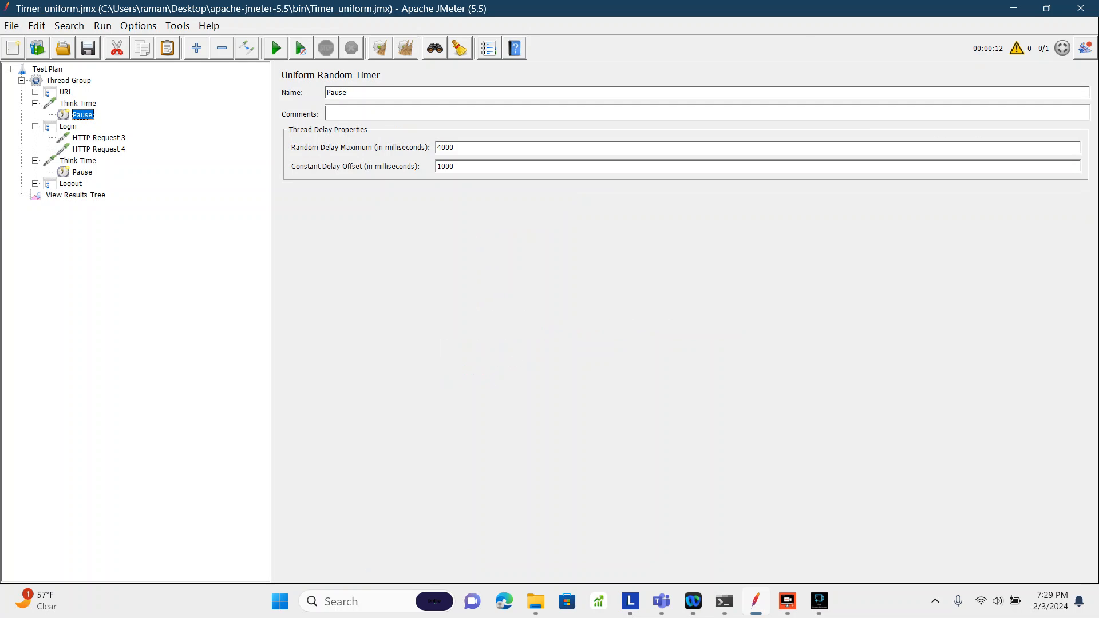
click(98, 149)
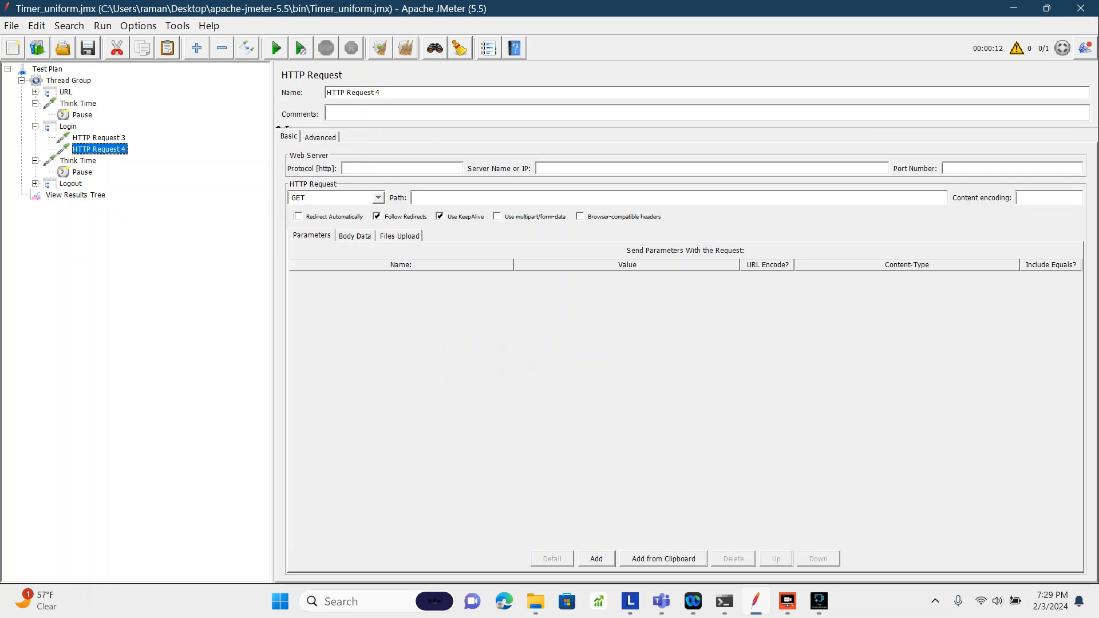
click(75, 195)
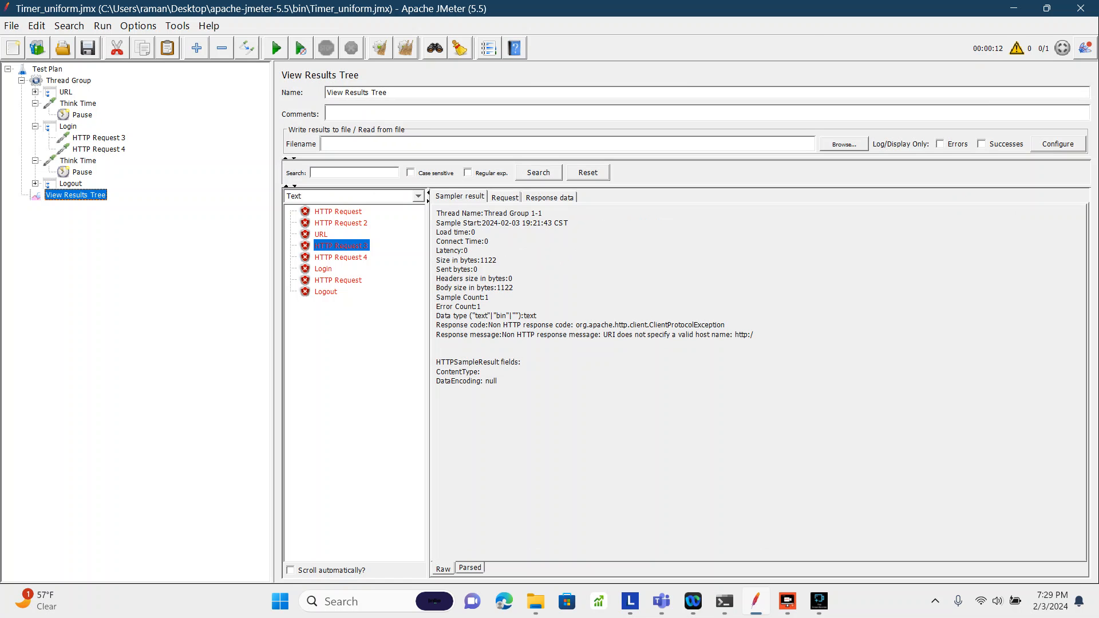
click(341, 258)
double_click(544, 223)
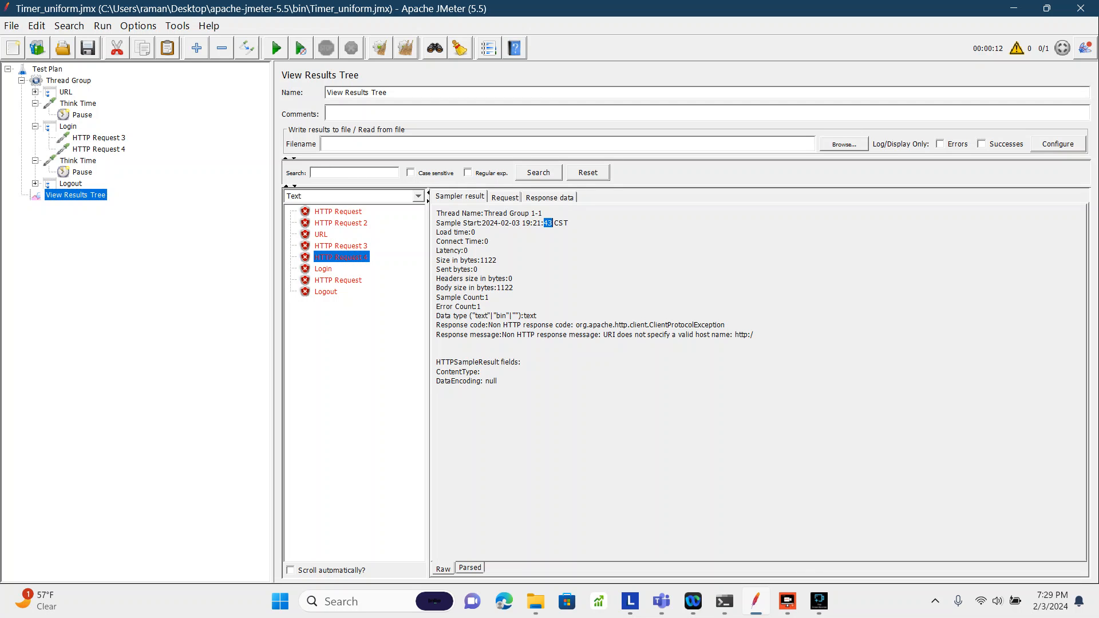
- Expand the Logout controller and compare its HTTP Request's start time with HTTP Request 4 in the View Results Tree
click(34, 183)
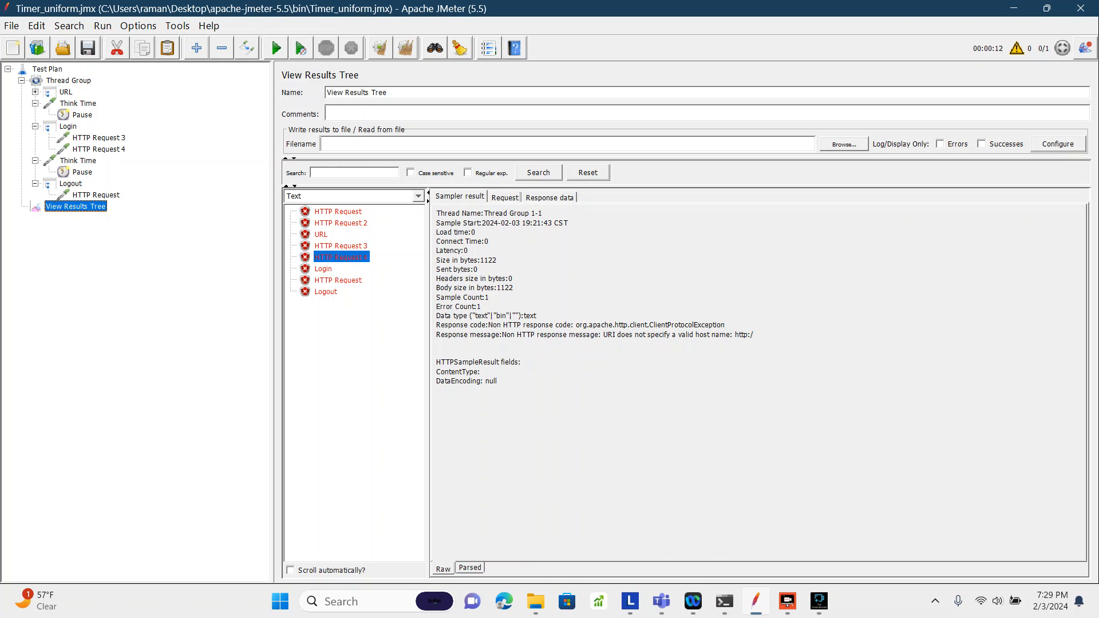
click(96, 195)
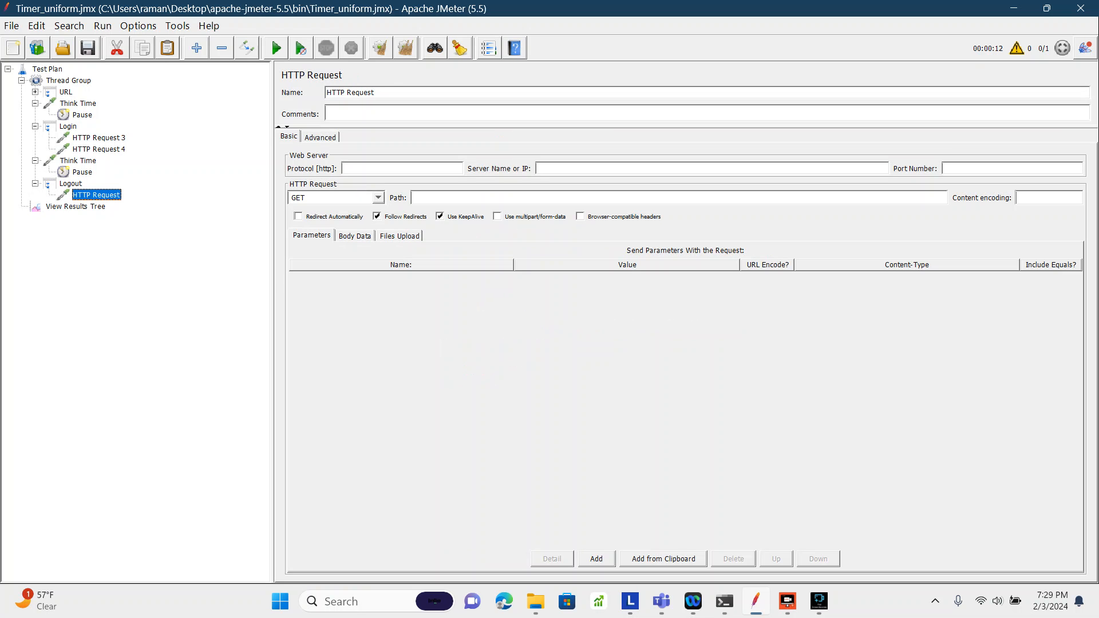
click(76, 207)
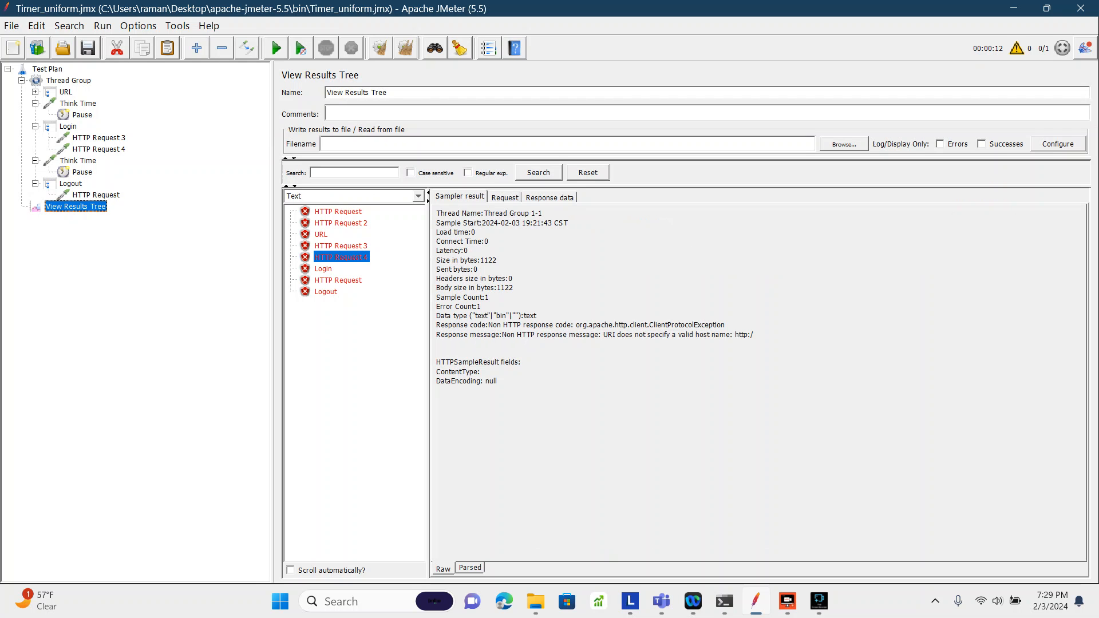
click(338, 280)
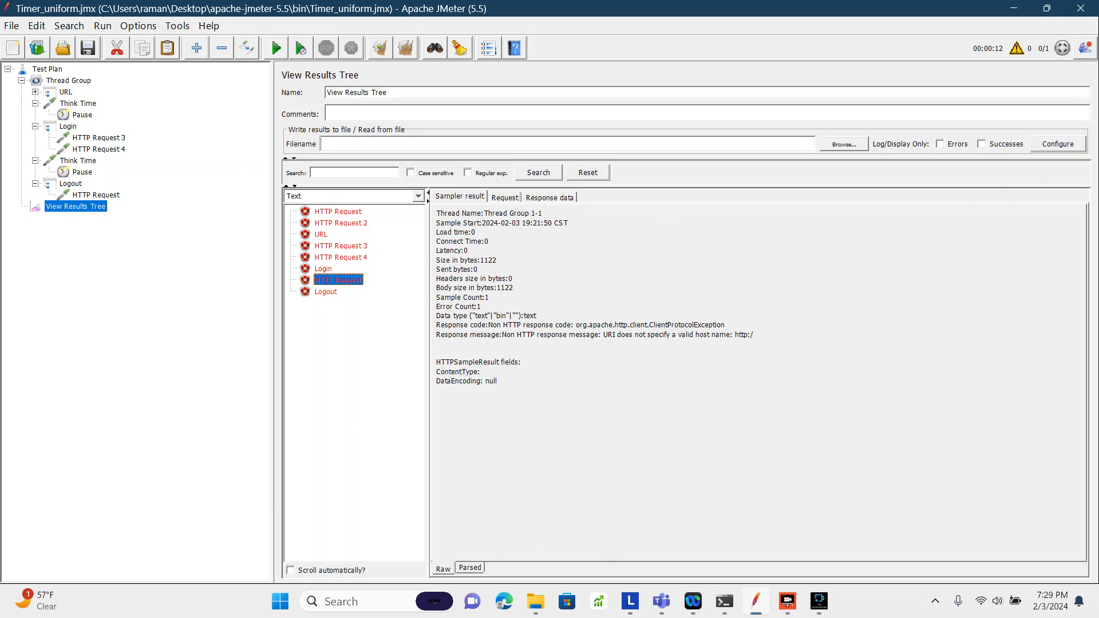
click(341, 258)
click(338, 280)
click(341, 257)
click(338, 280)
- Check the constant offset and random maximum delay of the Pause timer before Logout
click(82, 172)
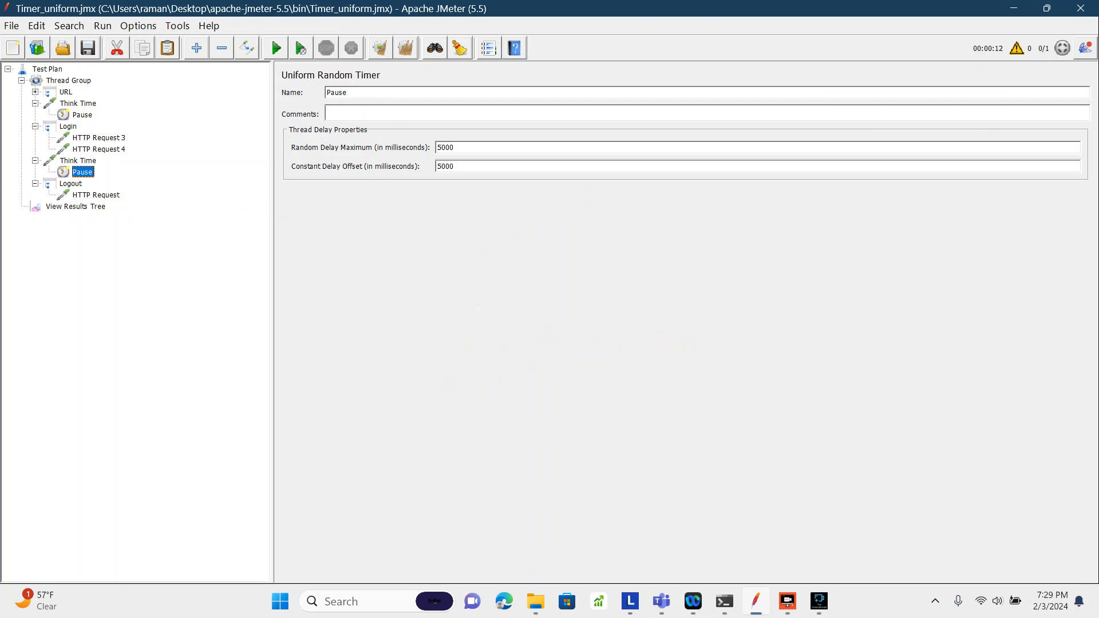
double_click(446, 166)
double_click(445, 147)
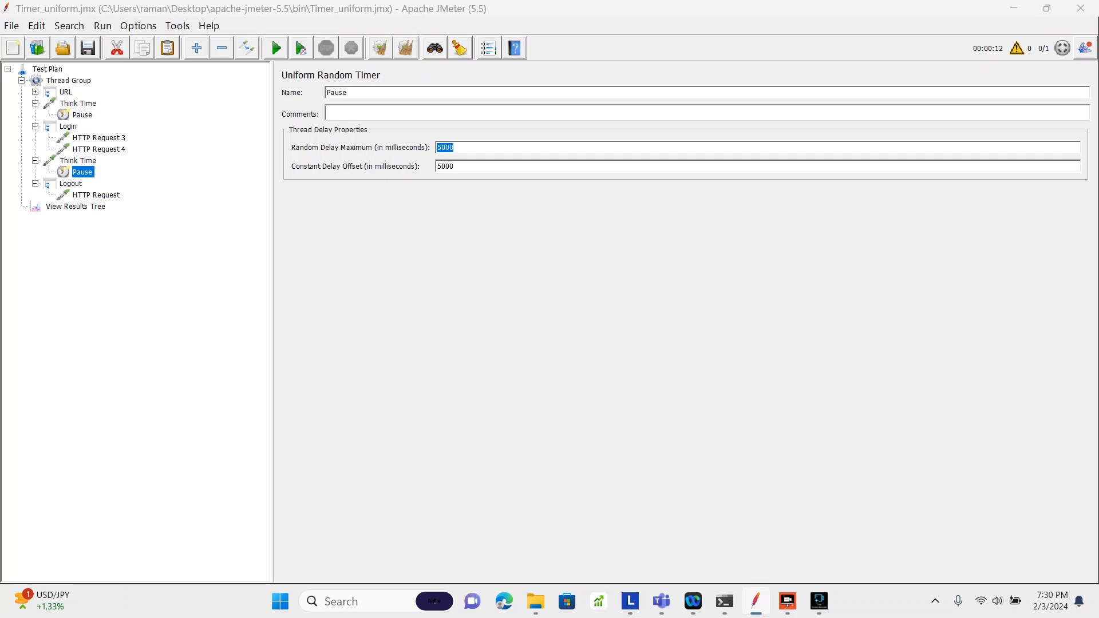
- Browse the timer types that can be added to the Test Plan, such as Precise Throughput Timer
click(54, 69)
right_click(56, 71)
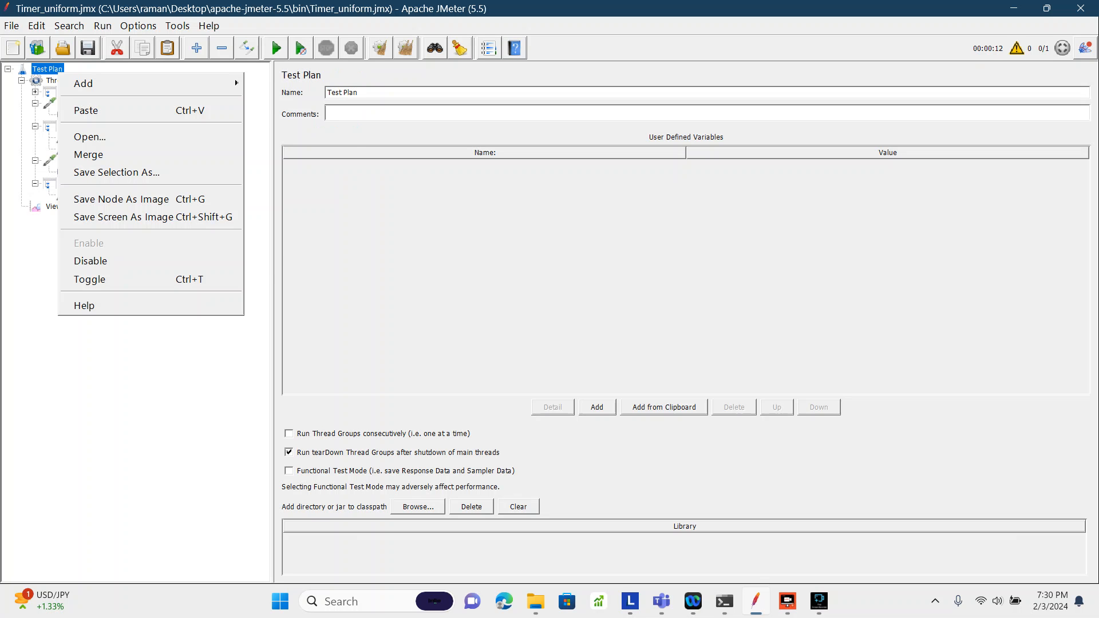
mouse_move(86, 84)
mouse_move(286, 154)
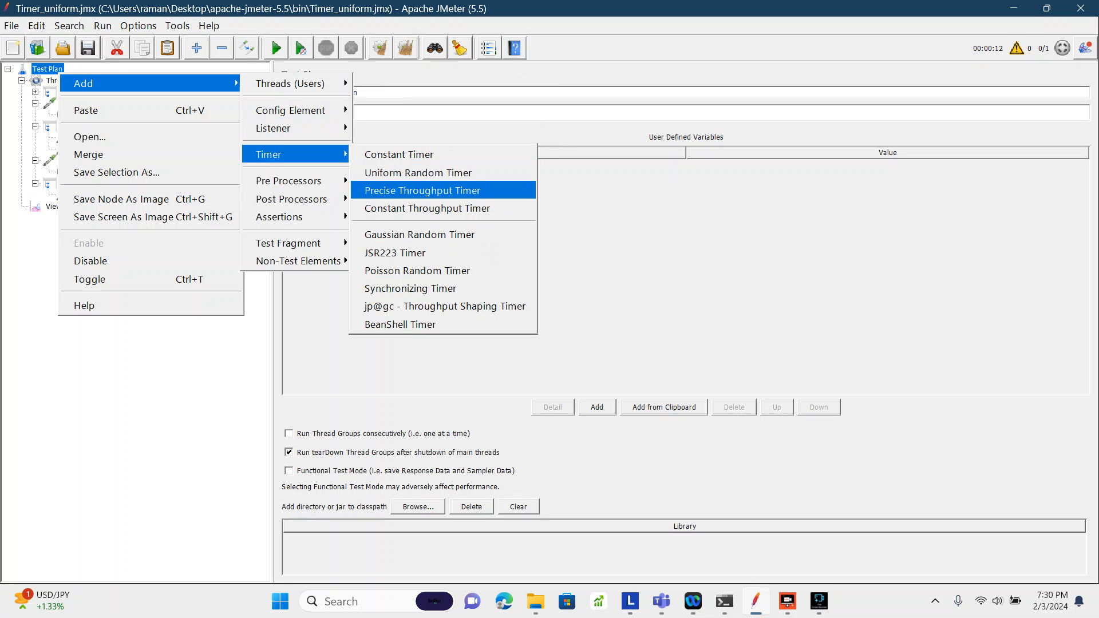
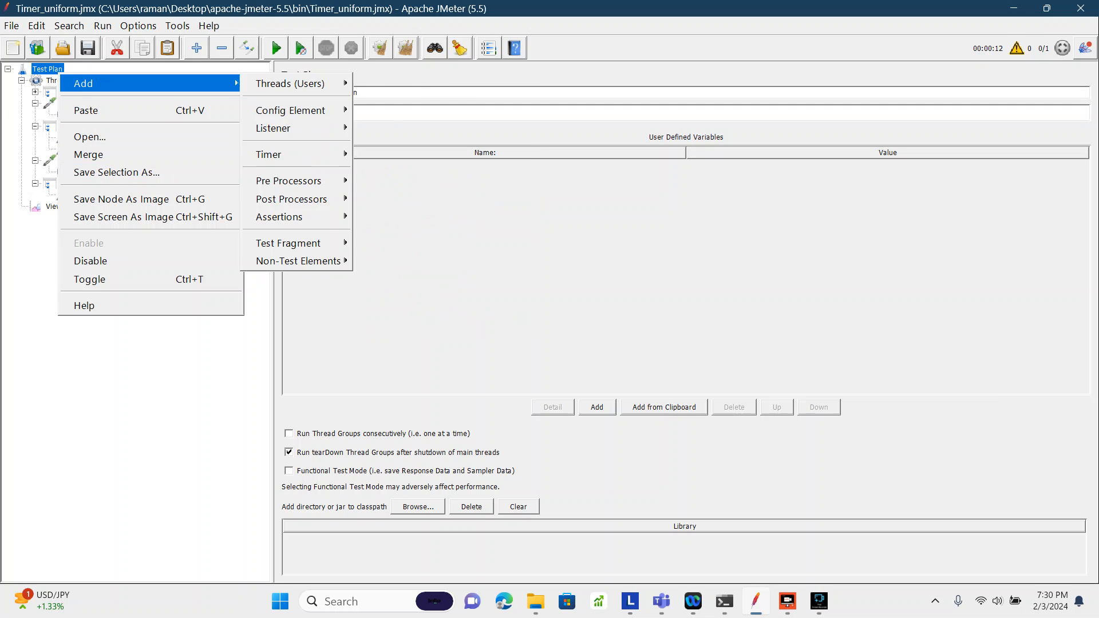
mouse_move(290, 83)
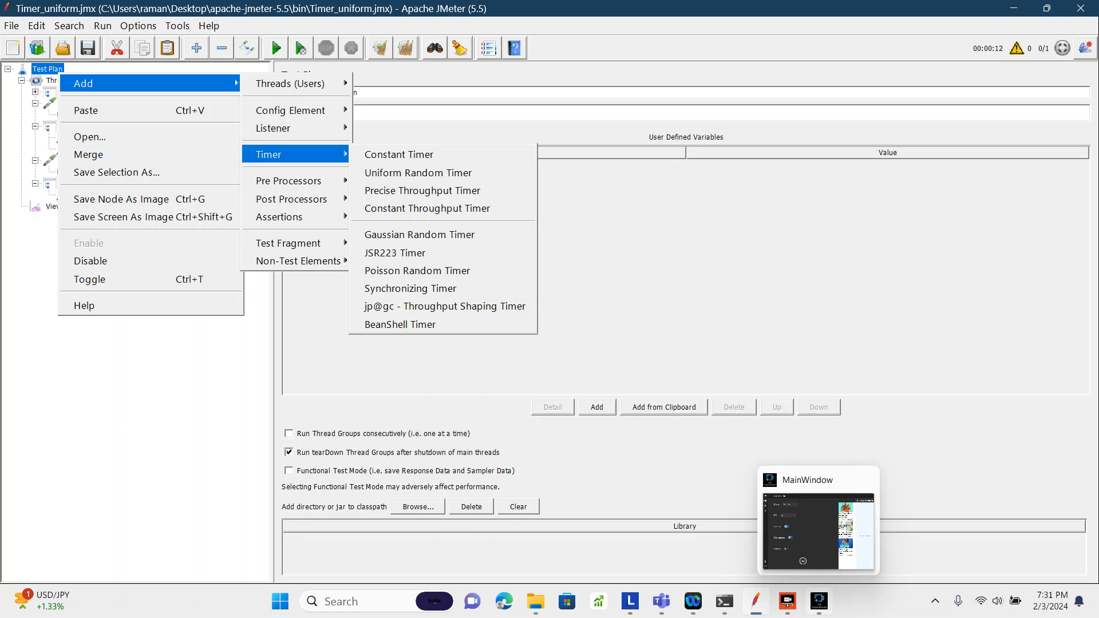
click(818, 601)
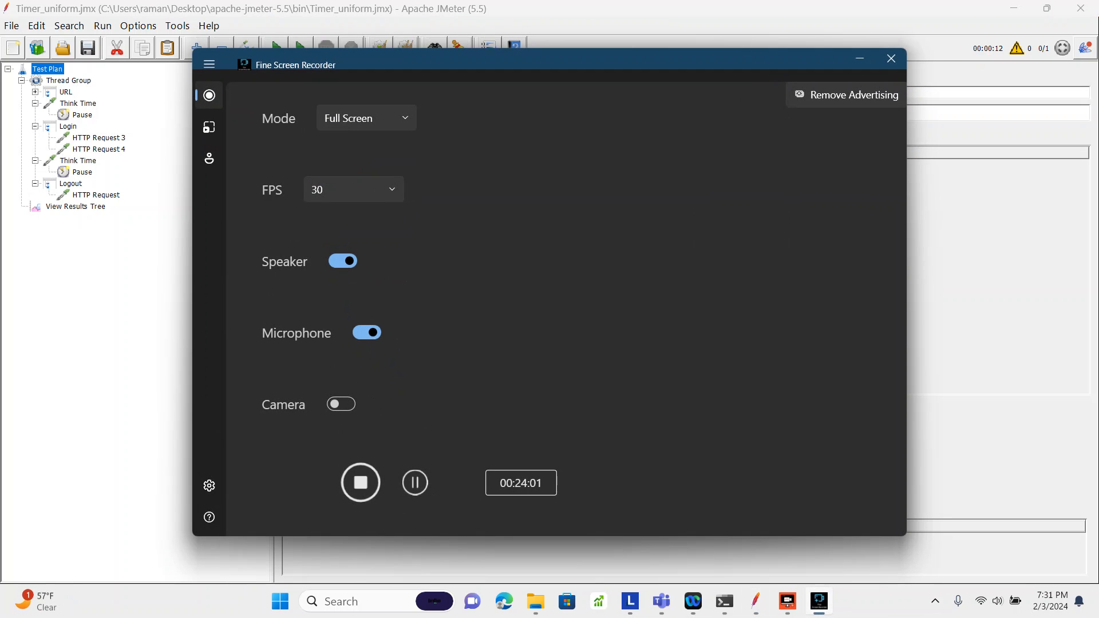